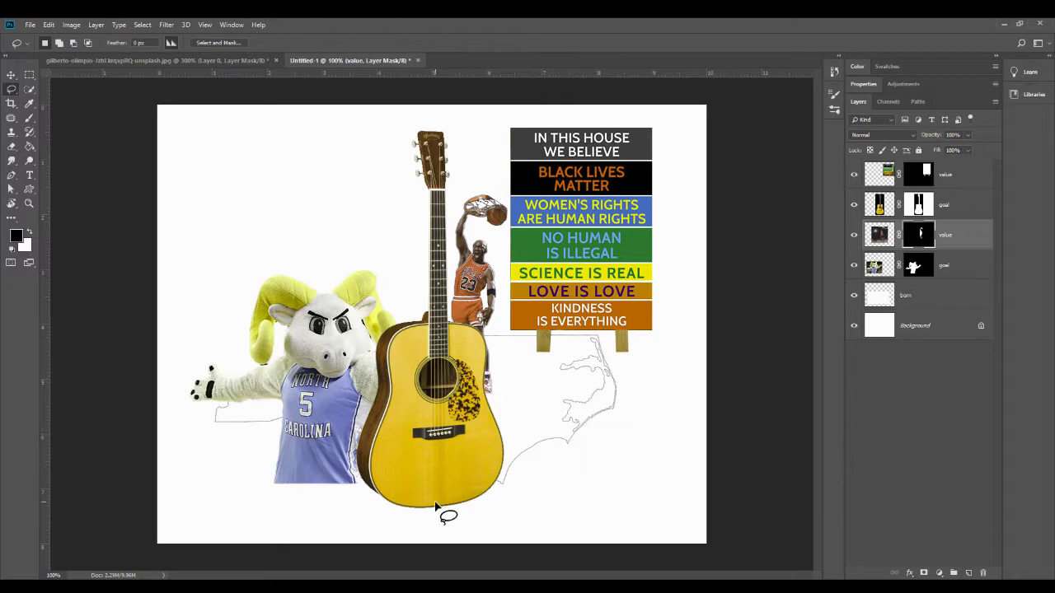
Step: Hide the guitar, basketball player and mascot layers, leaving the sign displayed above the state outline
{"action": "left_click", "coordinate": [854, 176]}
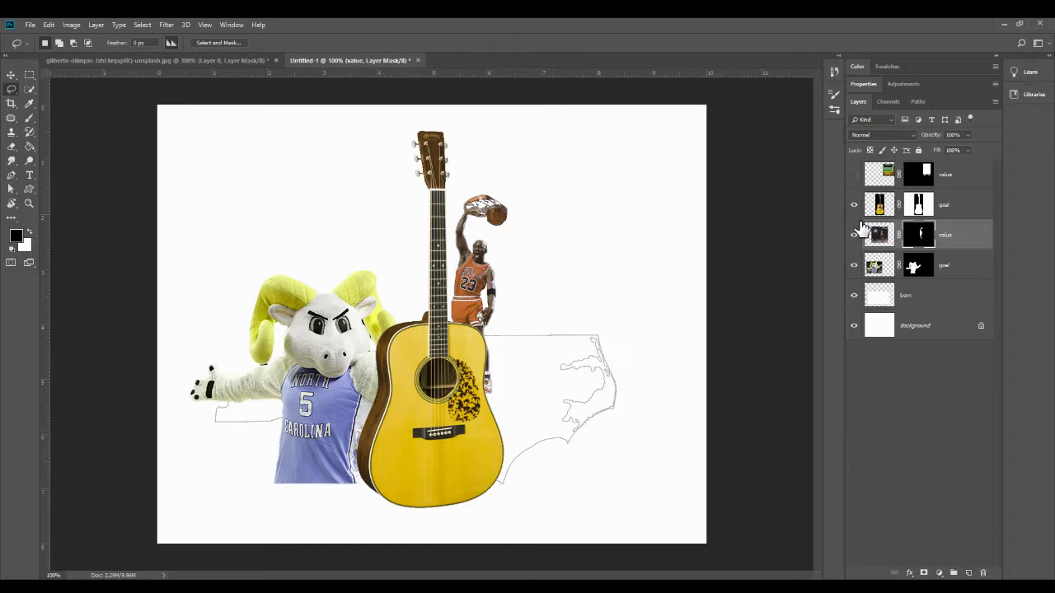
{"action": "left_click", "coordinate": [855, 205]}
{"action": "left_click", "coordinate": [853, 235]}
{"action": "left_click", "coordinate": [853, 265]}
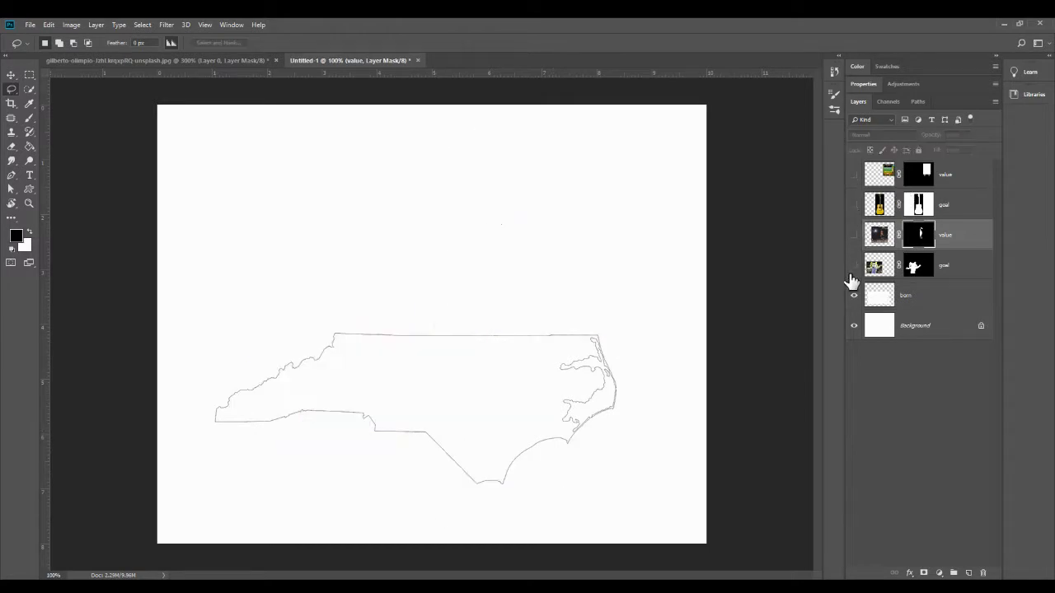
{"action": "left_click", "coordinate": [853, 174]}
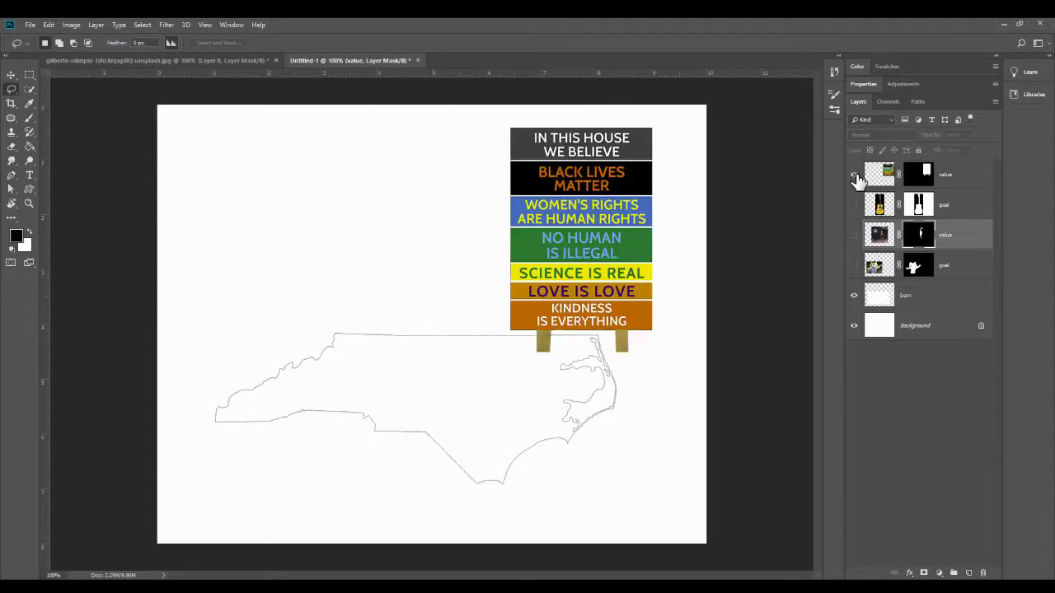
Step: Move the sign to the middle of the canvas over the state outline and scale it down proportionally
{"action": "left_click", "coordinate": [15, 76]}
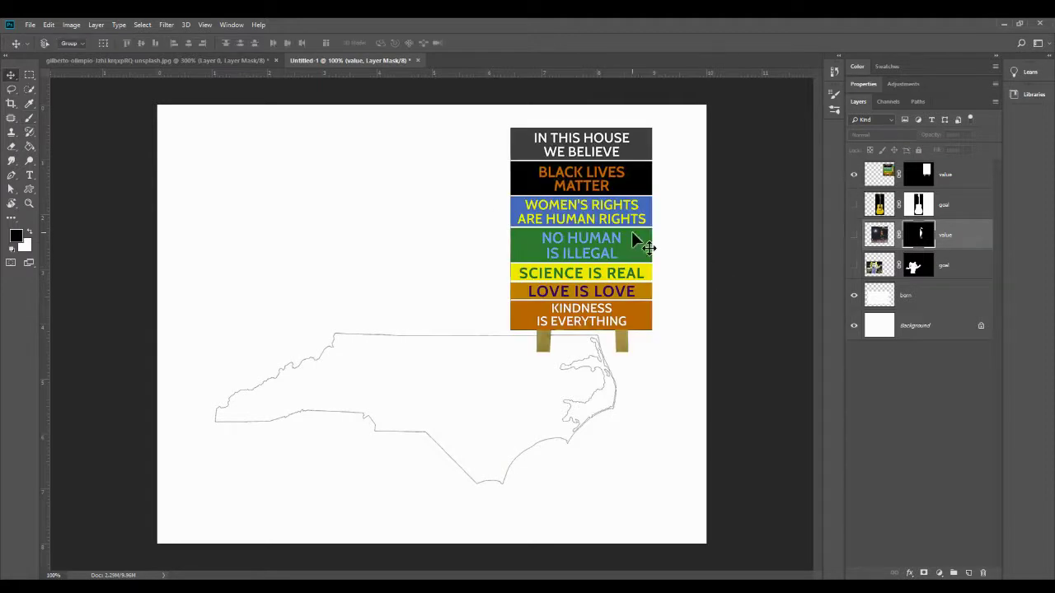
{"action": "left_click_drag", "start_coordinate": [632, 233], "coordinate": [518, 276]}
{"action": "left_click_drag", "start_coordinate": [881, 187], "coordinate": [865, 201]}
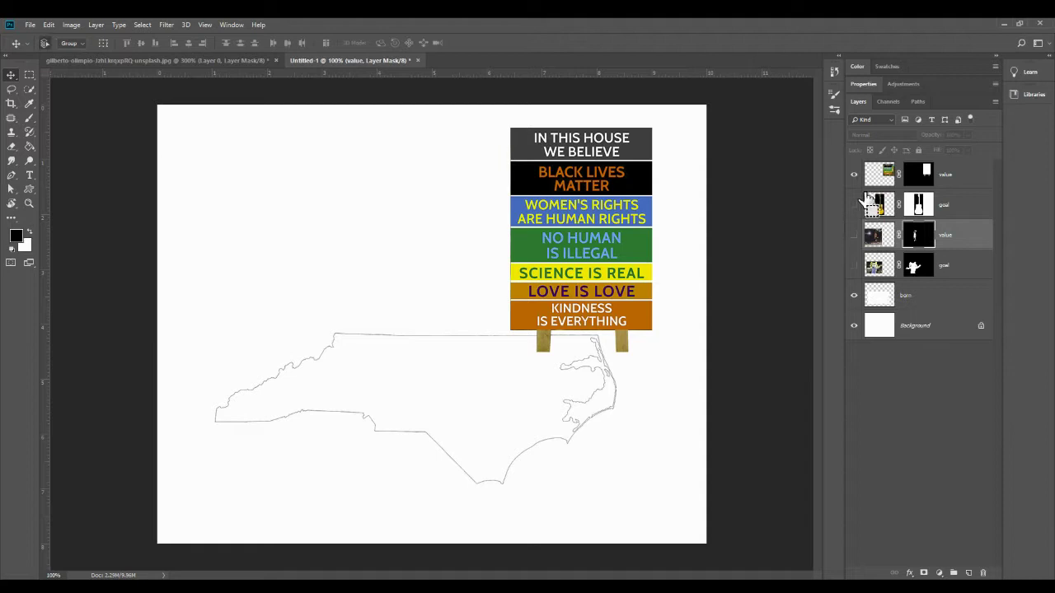
{"action": "left_click", "coordinate": [883, 177]}
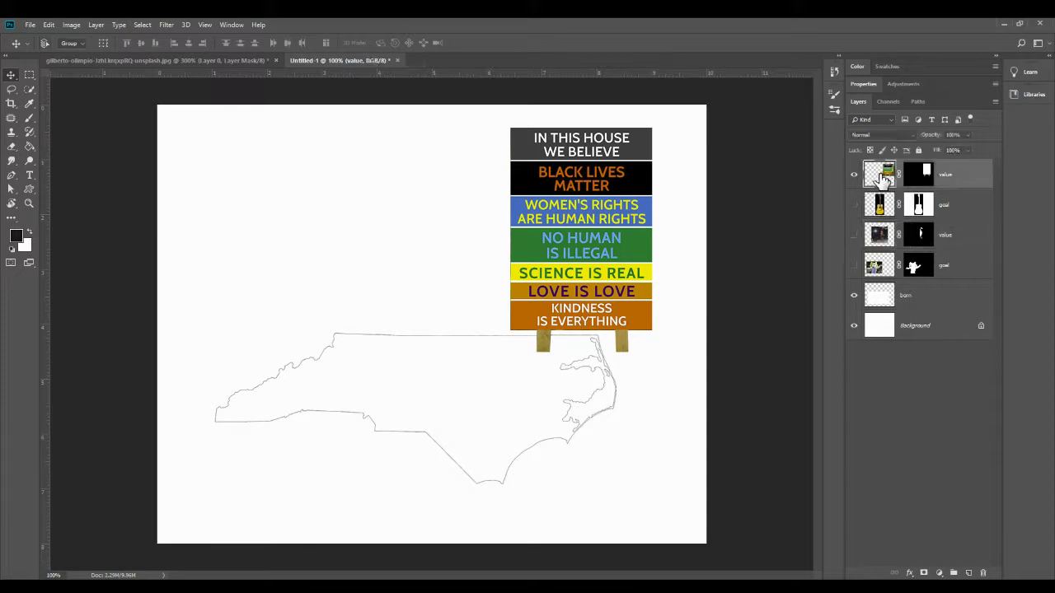
{"action": "left_click", "coordinate": [853, 296]}
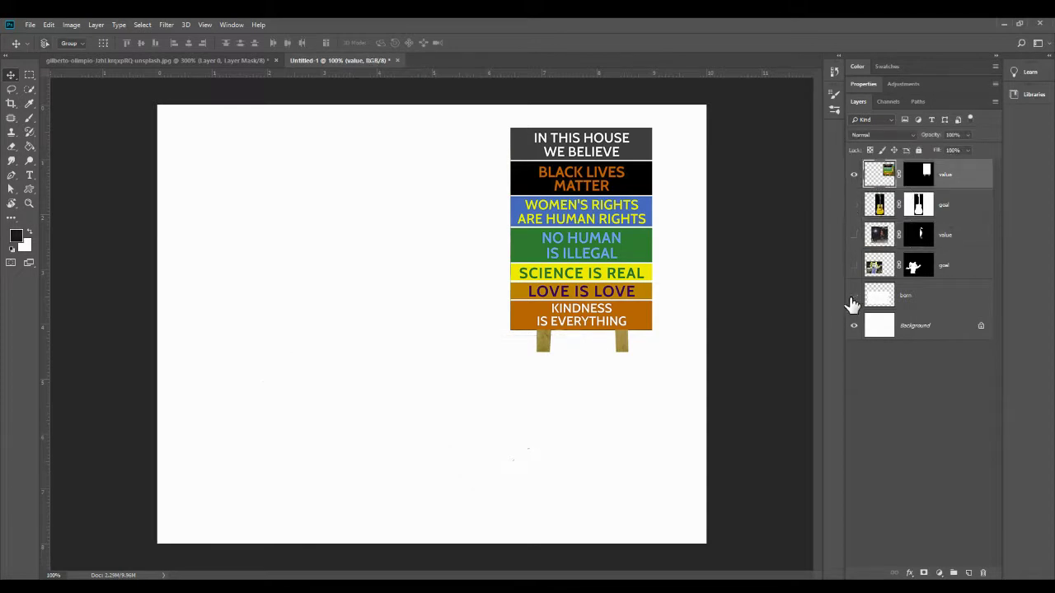
{"action": "left_click", "coordinate": [854, 297]}
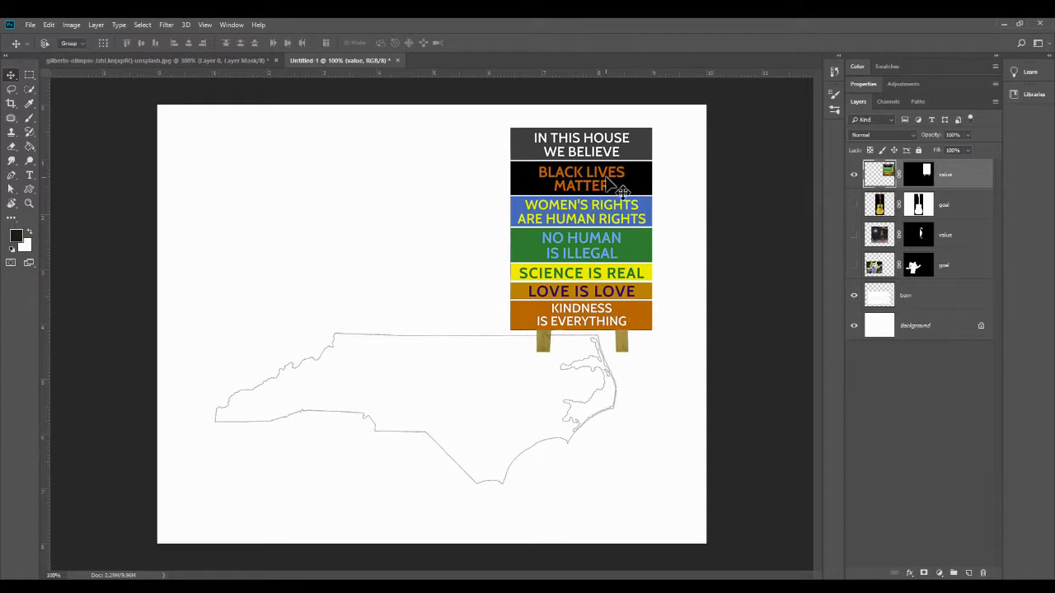
{"action": "left_click_drag", "start_coordinate": [622, 175], "coordinate": [416, 269]}
{"action": "key", "text": "ctrl+t"}
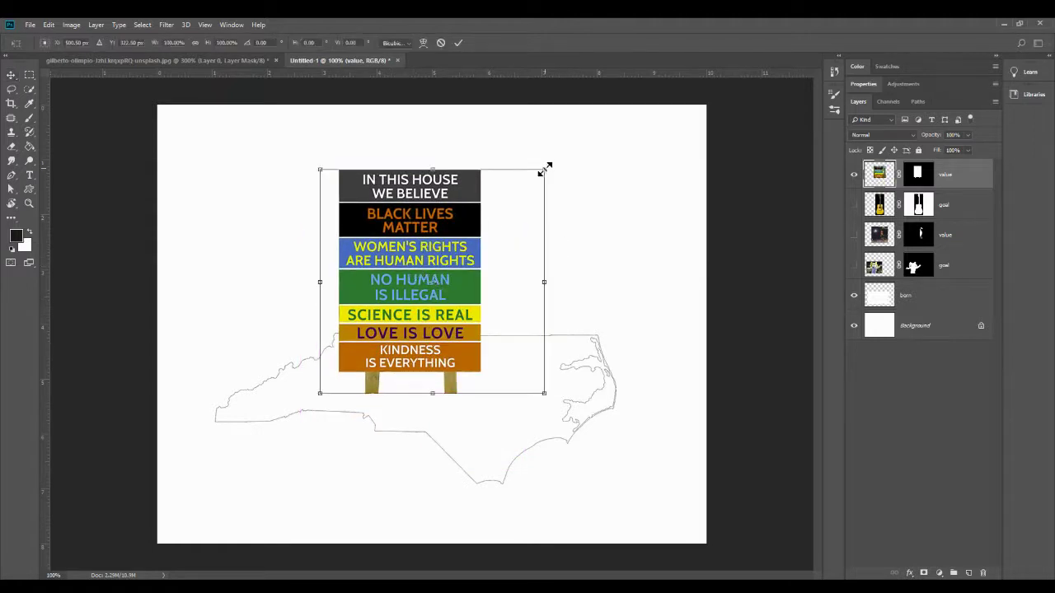
{"action": "left_click_drag", "start_coordinate": [546, 169], "coordinate": [514, 203]}
{"action": "left_click_drag", "start_coordinate": [419, 260], "coordinate": [415, 262]}
{"action": "key", "text": "Return"}
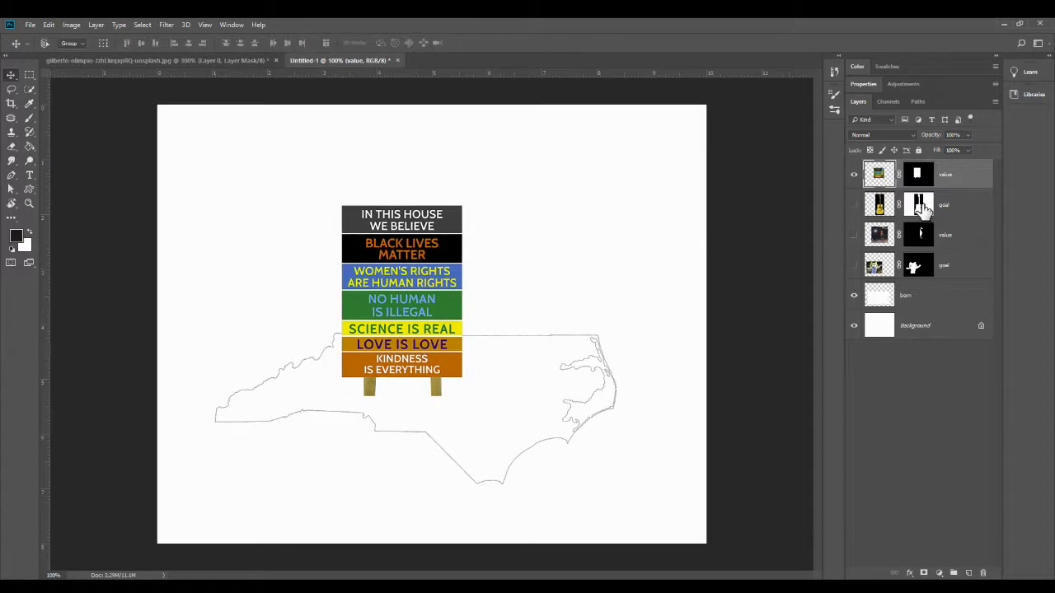
Step: Show the mascot layer and move it to the top of the layer stack, keeping the basketball player hidden
{"action": "left_click", "coordinate": [854, 235]}
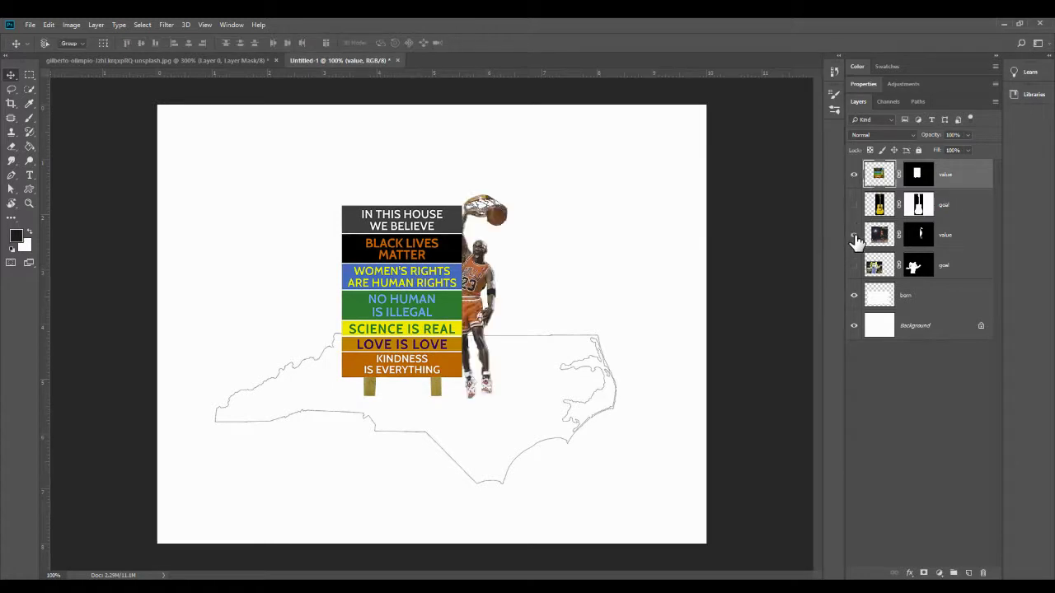
{"action": "left_click", "coordinate": [854, 235]}
{"action": "left_click", "coordinate": [853, 265]}
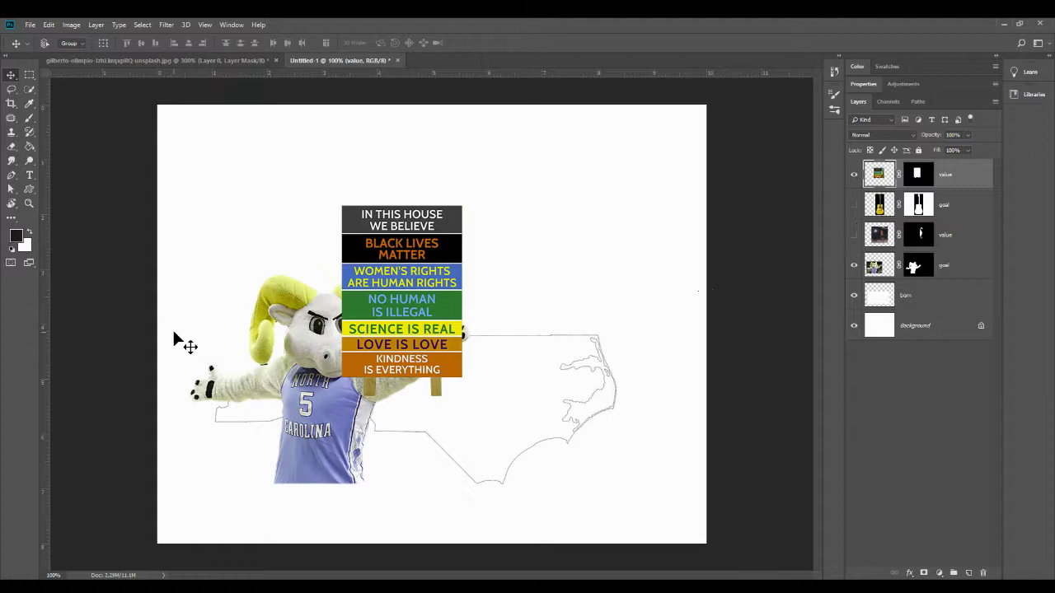
{"action": "left_click_drag", "start_coordinate": [889, 265], "coordinate": [880, 165]}
Step: Spread the images apart, moving the mascot up toward the canvas's left edge and the sign over the eastern part of the state
{"action": "left_click_drag", "start_coordinate": [309, 396], "coordinate": [235, 316]}
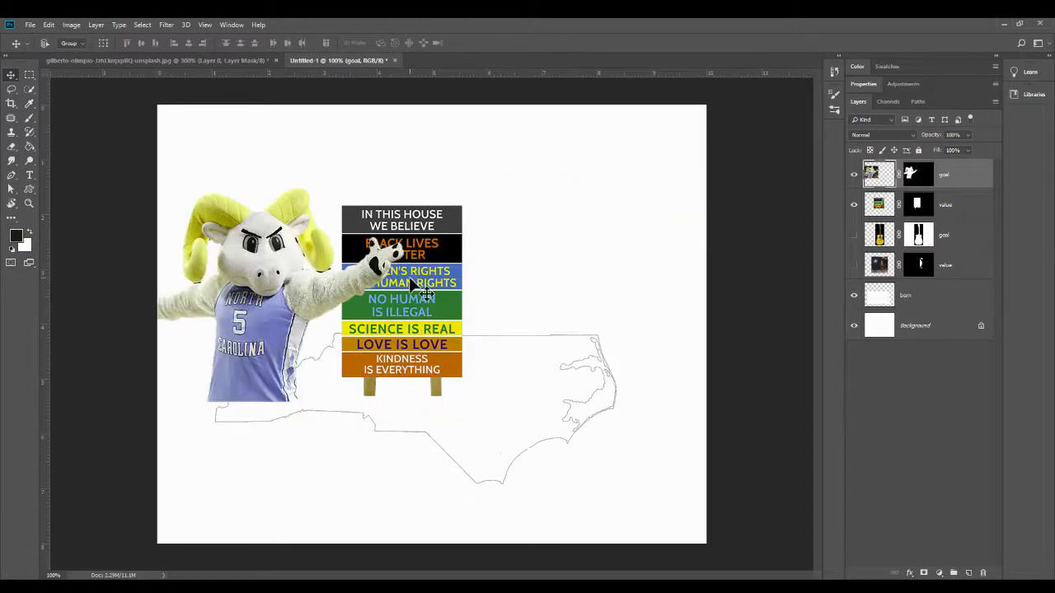
{"action": "left_click_drag", "start_coordinate": [428, 299], "coordinate": [502, 301]}
{"action": "left_click", "coordinate": [878, 204]}
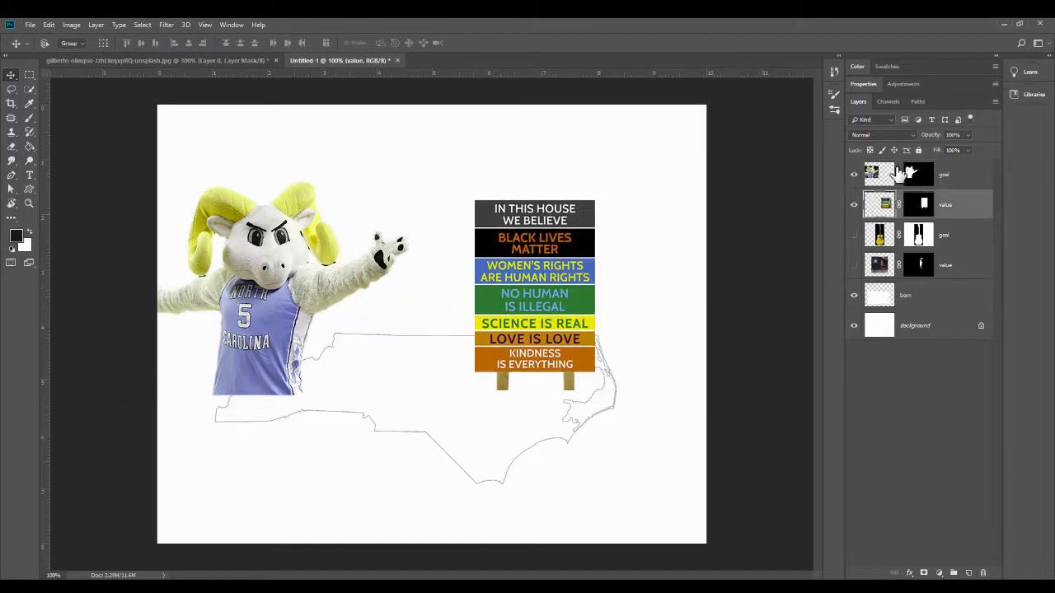
Step: Enlarge the mascot to about 129% and position it so that its outstretched hand overlaps the sign
{"action": "left_click", "coordinate": [900, 173]}
{"action": "left_click_drag", "start_coordinate": [247, 288], "coordinate": [353, 303]}
{"action": "key", "text": "ctrl+t"}
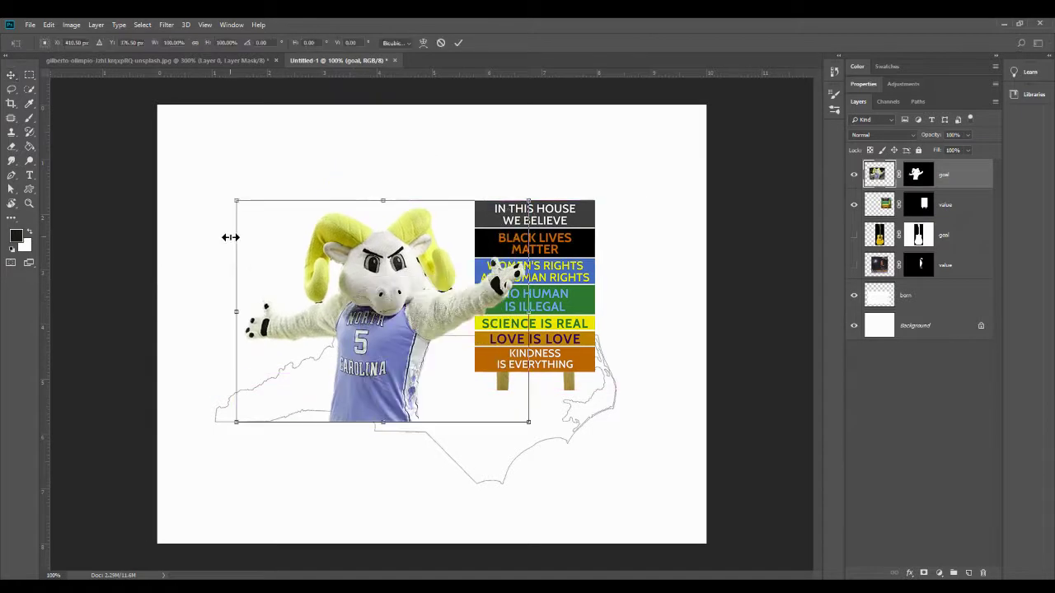
{"action": "left_click_drag", "start_coordinate": [234, 196], "coordinate": [159, 123]}
{"action": "mouse_move", "coordinate": [306, 236]}
{"action": "left_mouse_down"}
{"action": "mouse_move", "coordinate": [362, 257]}
{"action": "mouse_move", "coordinate": [311, 256]}
{"action": "left_mouse_up"}
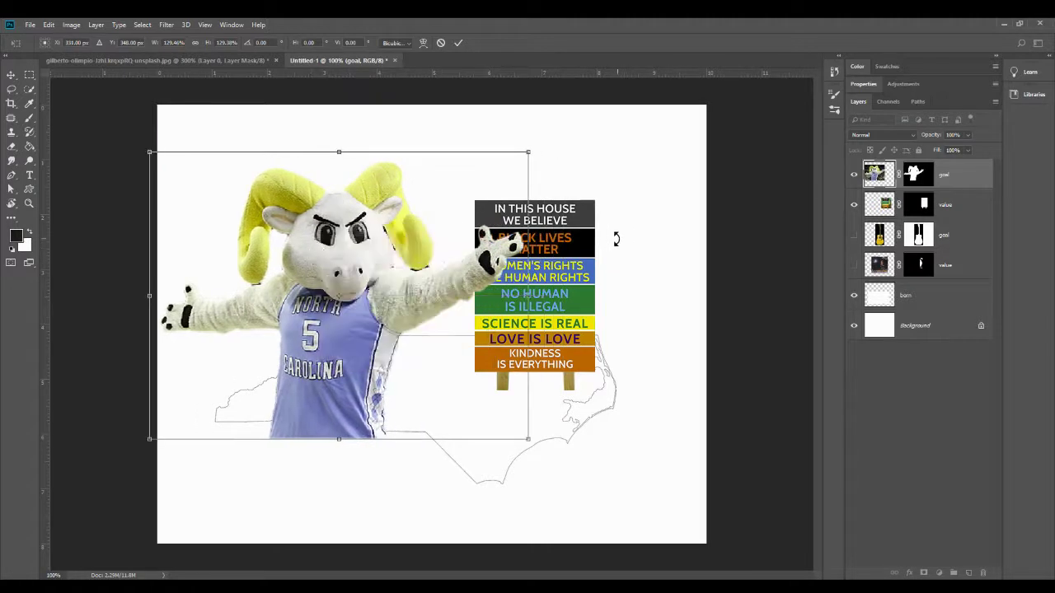
{"action": "key", "text": "Return"}
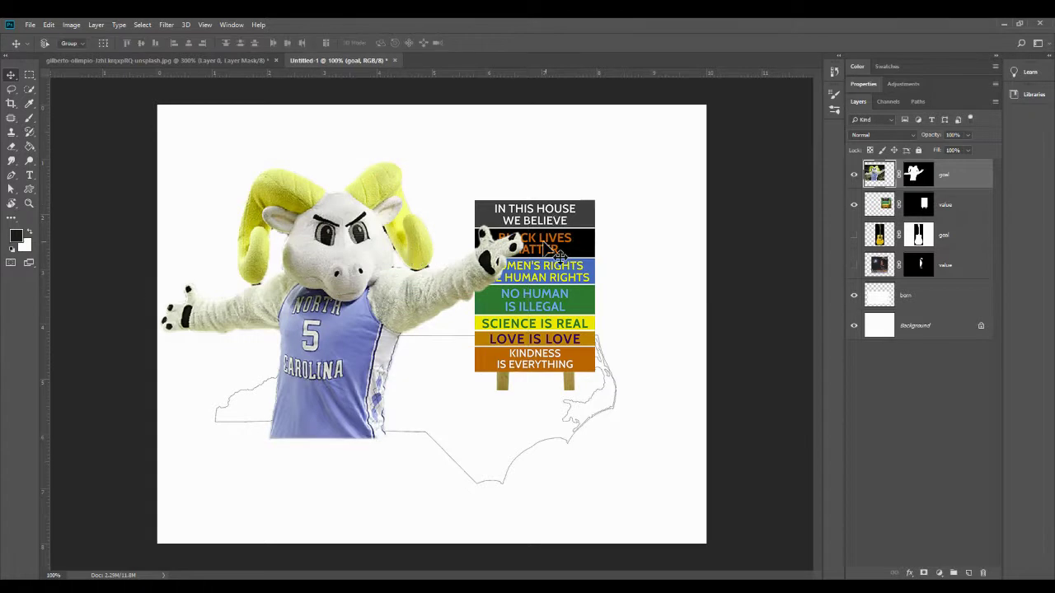
{"action": "left_click_drag", "start_coordinate": [555, 220], "coordinate": [568, 273]}
{"action": "left_click_drag", "start_coordinate": [363, 272], "coordinate": [375, 272]}
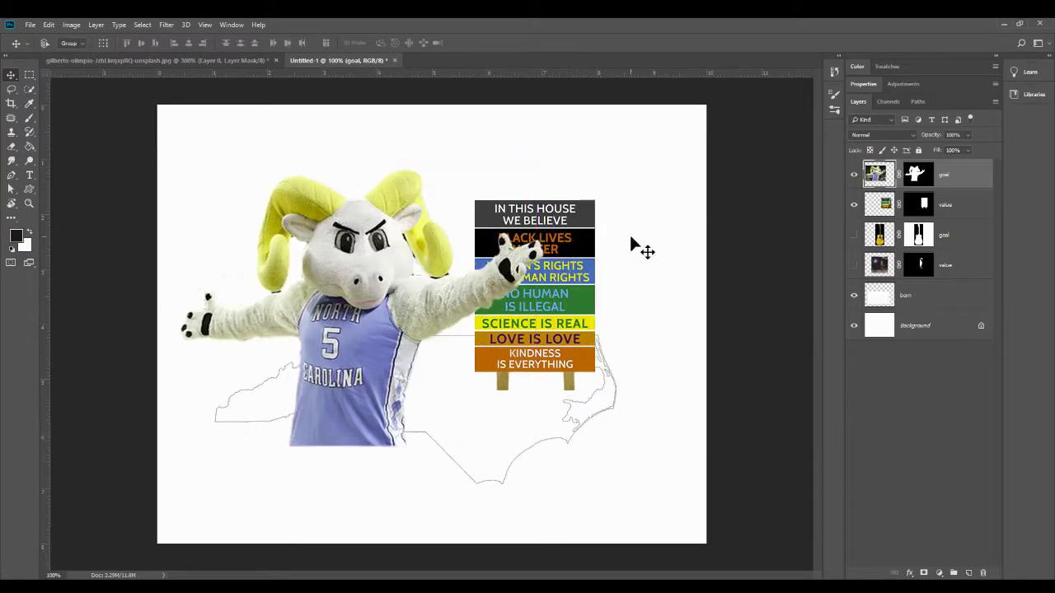
Step: Move the sign down beneath the mascot's outstretched arm and load the sign's layer mask as a selection
{"action": "left_click", "coordinate": [887, 207]}
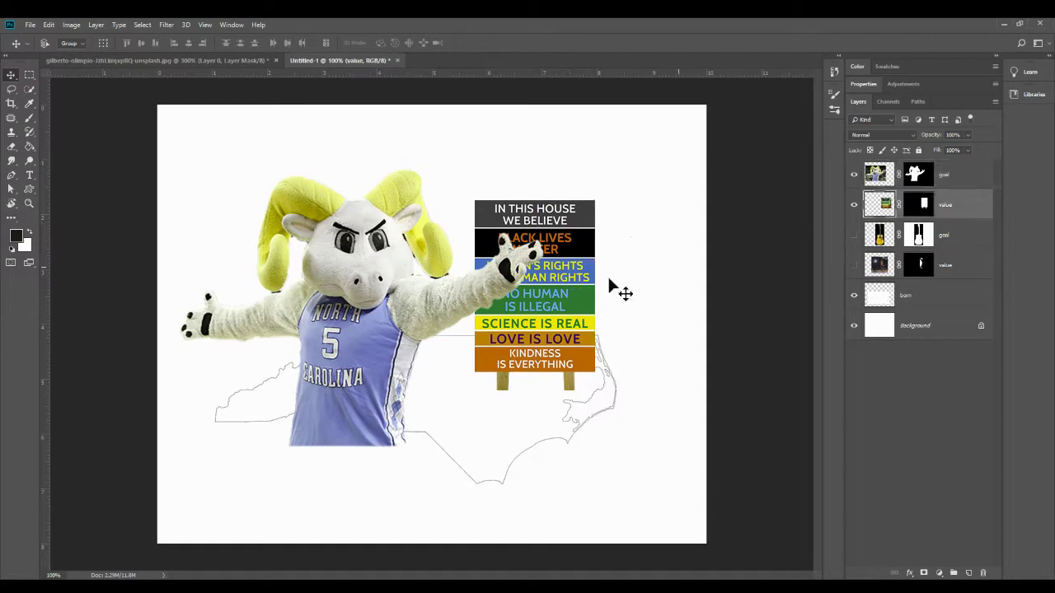
{"action": "left_click_drag", "start_coordinate": [551, 294], "coordinate": [513, 406]}
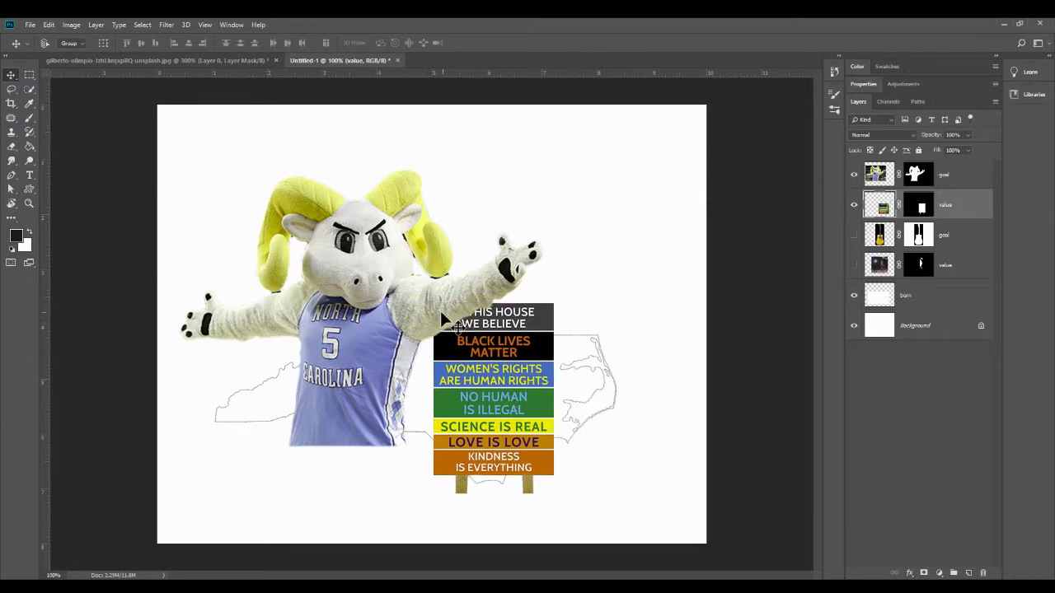
{"action": "left_click_drag", "start_coordinate": [915, 213], "coordinate": [914, 216]}
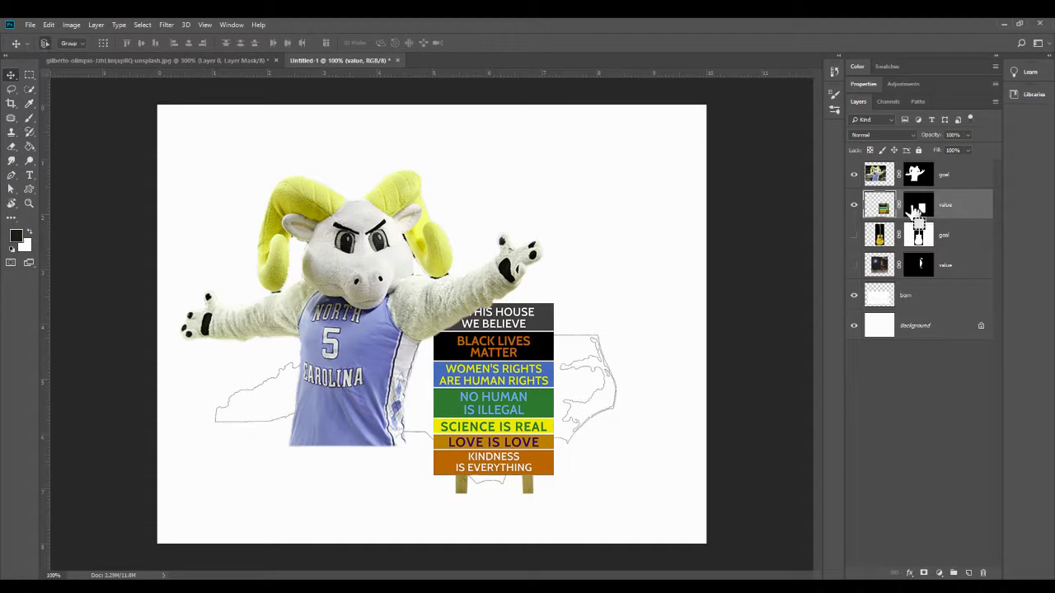
{"action": "left_click", "coordinate": [916, 211], "text": "ctrl"}
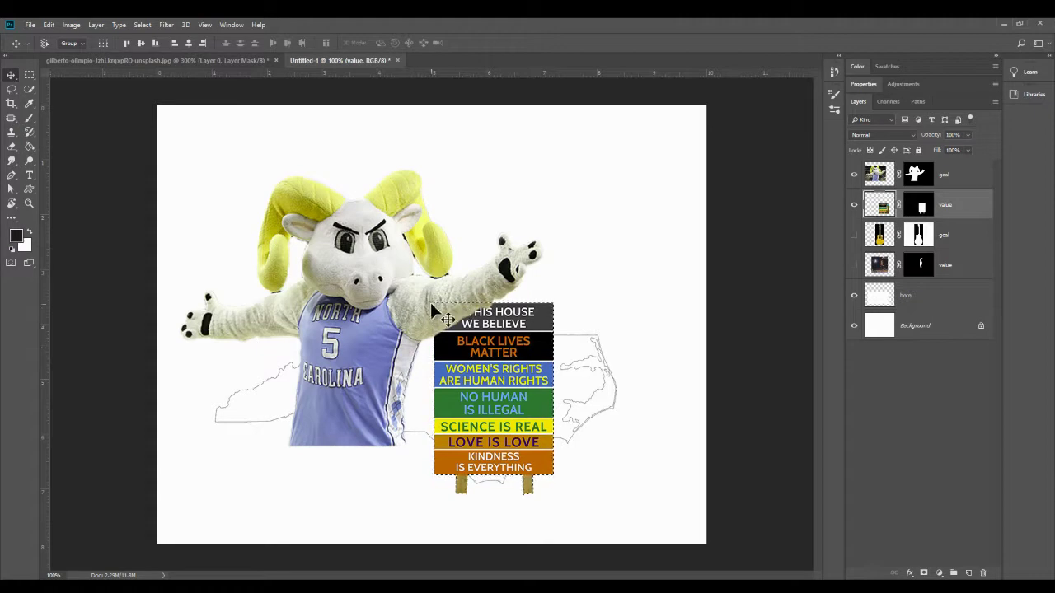
Step: Paint black on the mascot's layer mask inside the selection to hide the arm over the sign, and deselect
{"action": "left_click", "coordinate": [928, 178]}
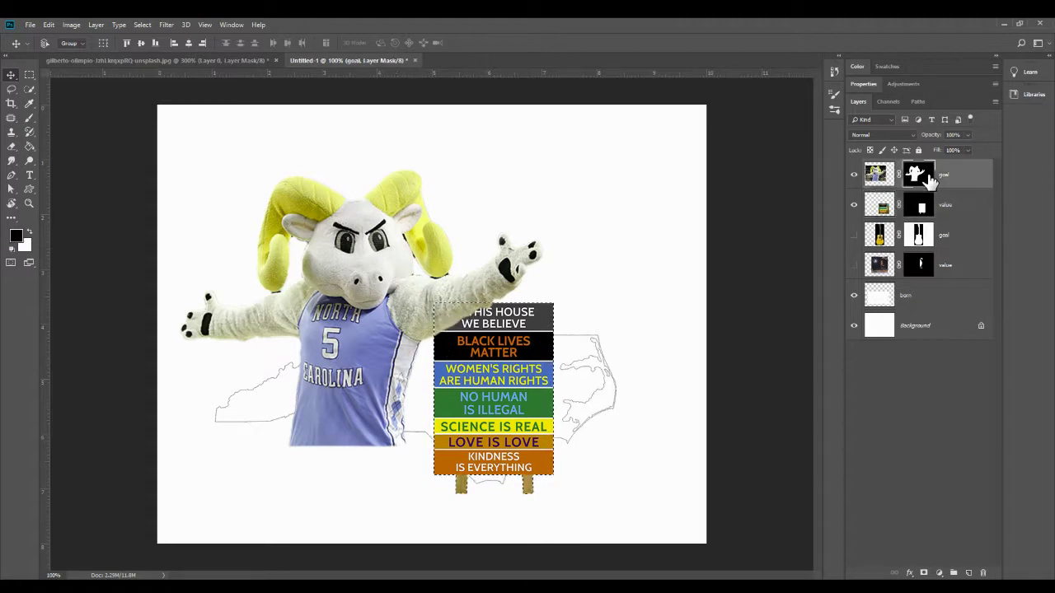
{"action": "key", "text": "b"}
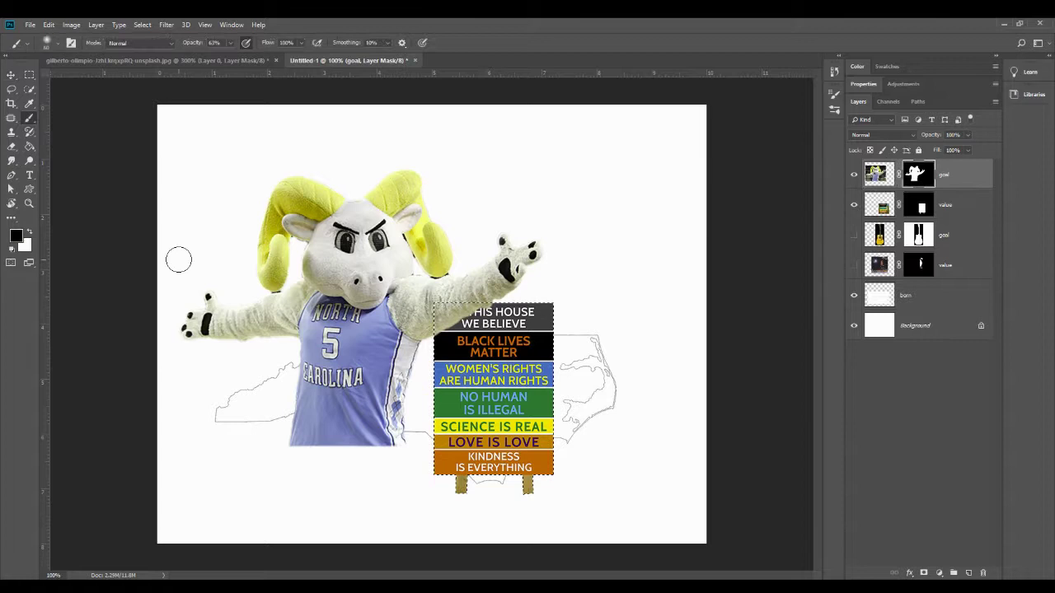
{"action": "mouse_move", "coordinate": [446, 319]}
{"action": "left_mouse_down"}
{"action": "mouse_move", "coordinate": [493, 308]}
{"action": "mouse_move", "coordinate": [474, 302]}
{"action": "left_mouse_up"}
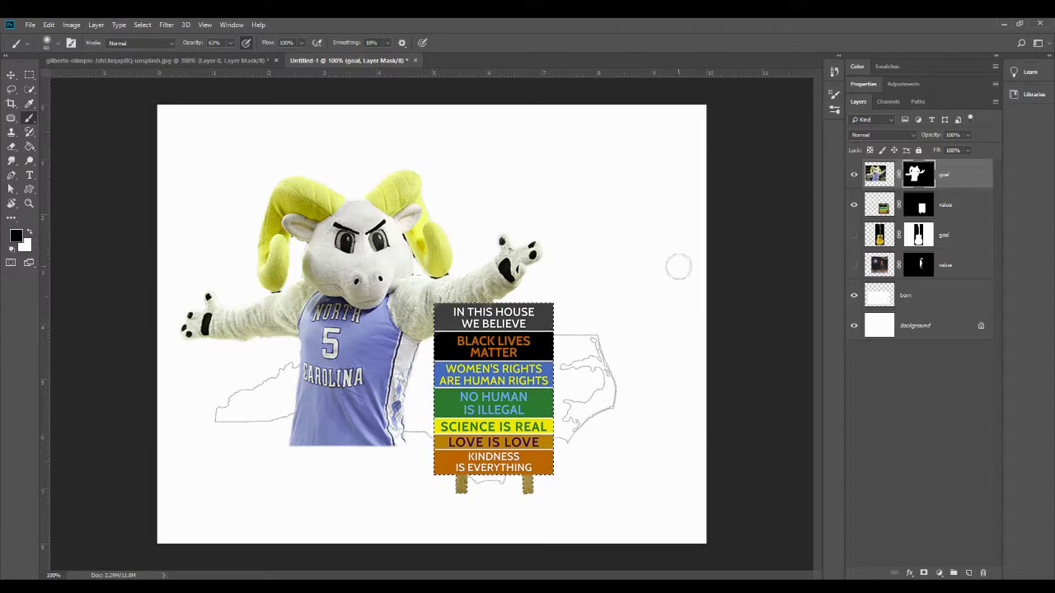
{"action": "key", "text": "ctrl+d"}
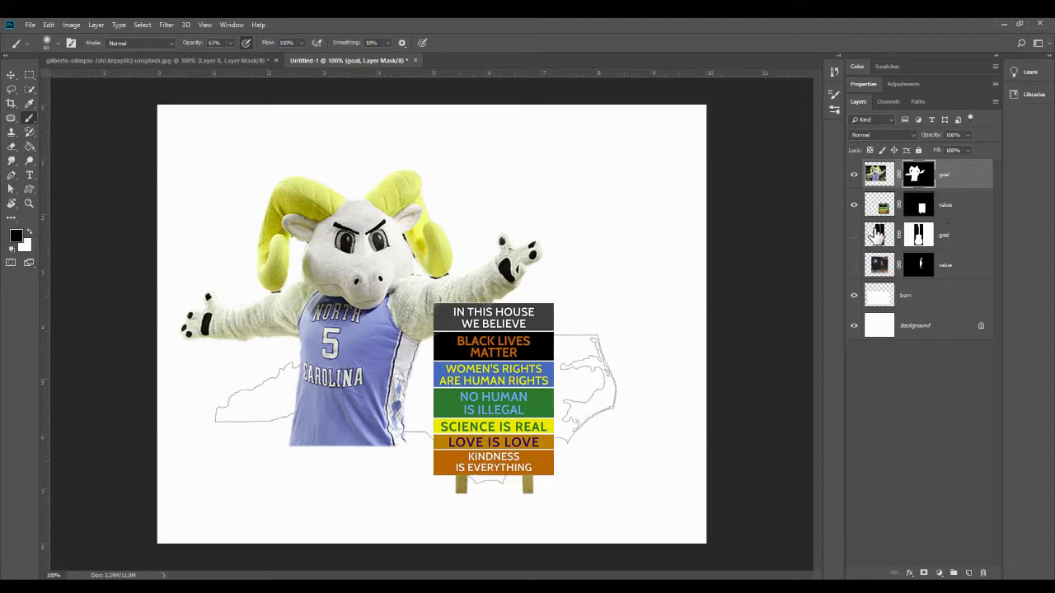
Step: Show the guitar layer, rotate the guitar 30° clockwise and move its layer to the top of the stack
{"action": "left_click", "coordinate": [878, 235]}
{"action": "left_click", "coordinate": [853, 235]}
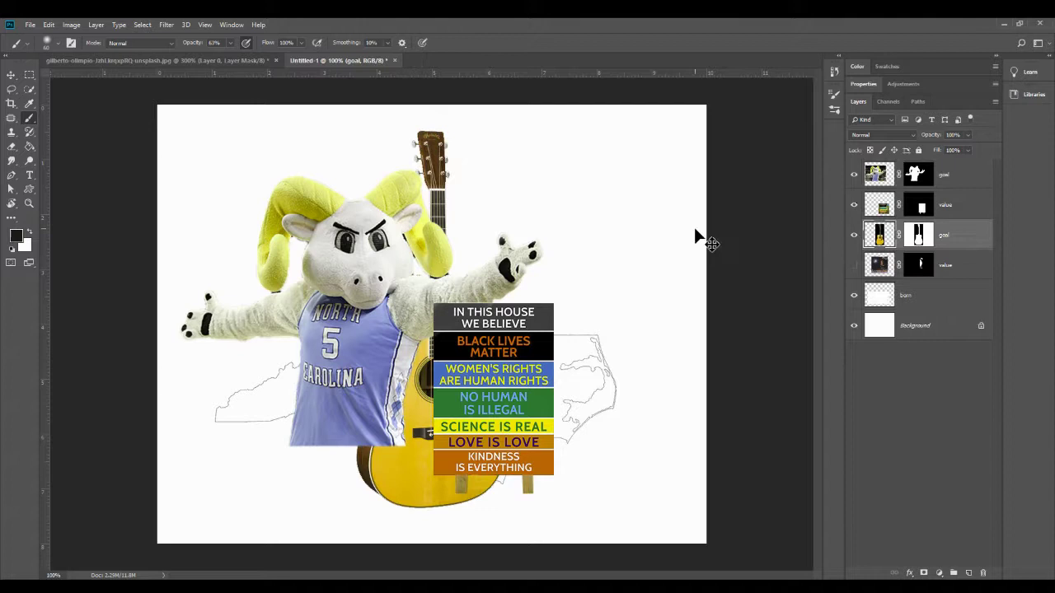
{"action": "key", "text": "ctrl+t"}
{"action": "left_click_drag", "start_coordinate": [530, 115], "coordinate": [634, 185]}
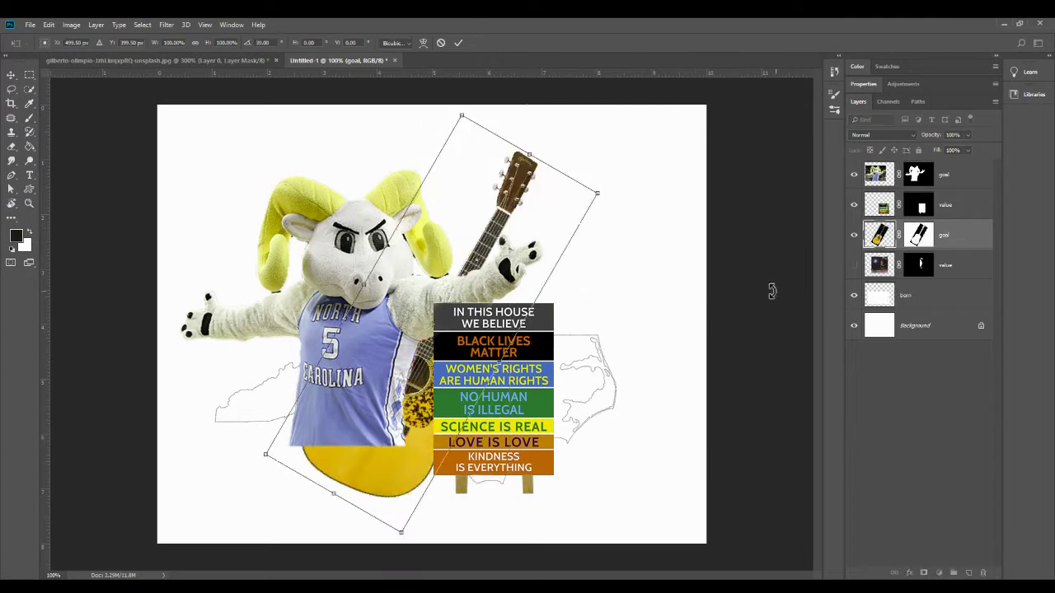
{"action": "key", "text": "Return"}
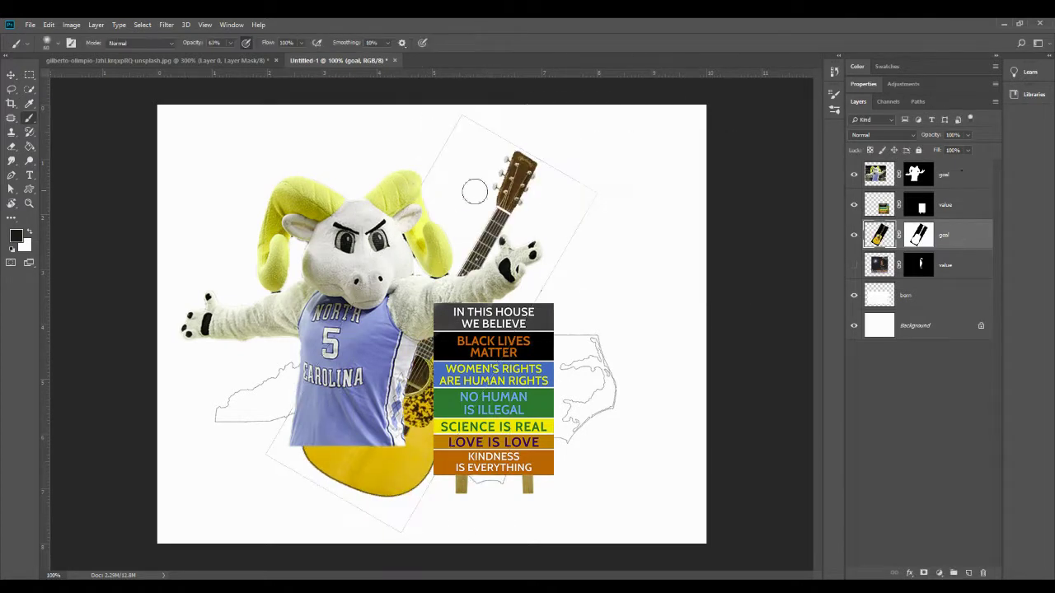
{"action": "left_click_drag", "start_coordinate": [952, 238], "coordinate": [956, 170]}
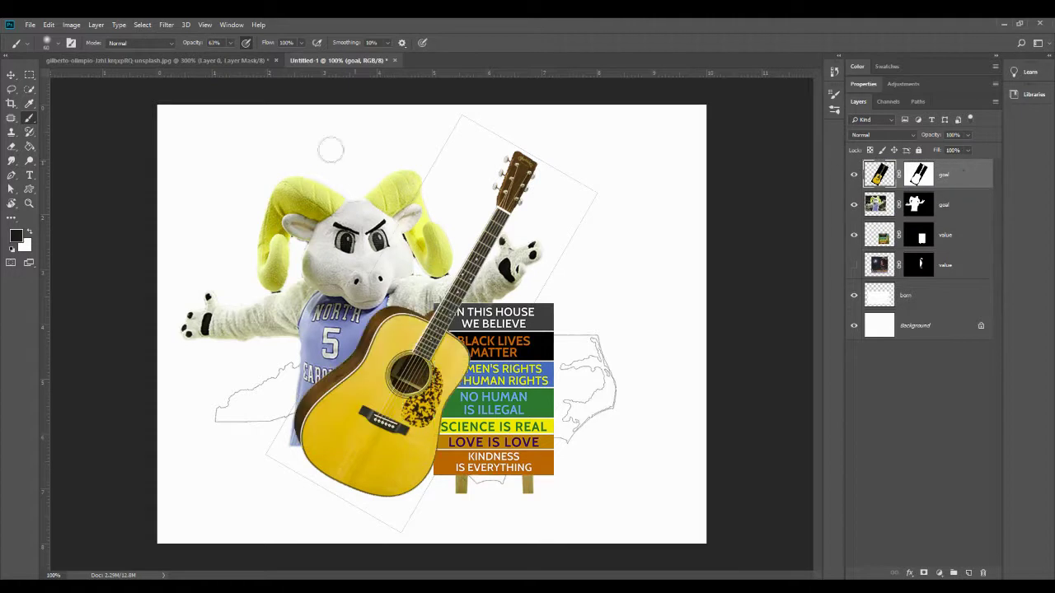
Step: Scale the guitar to about 84%, rotate it about -94° and place it diagonally across the mascot's body
{"action": "key", "text": "ctrl+t"}
{"action": "left_click_drag", "start_coordinate": [593, 109], "coordinate": [545, 180]}
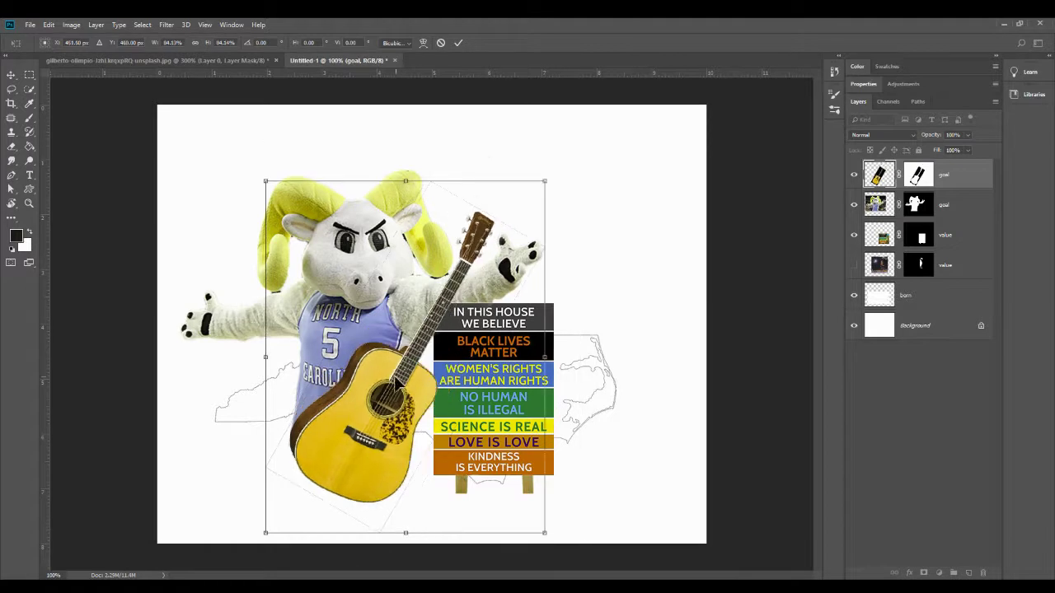
{"action": "left_click_drag", "start_coordinate": [381, 353], "coordinate": [324, 331]}
{"action": "left_click_drag", "start_coordinate": [516, 143], "coordinate": [159, 120]}
{"action": "left_click_drag", "start_coordinate": [448, 417], "coordinate": [418, 417]}
{"action": "left_click_drag", "start_coordinate": [544, 205], "coordinate": [538, 217]}
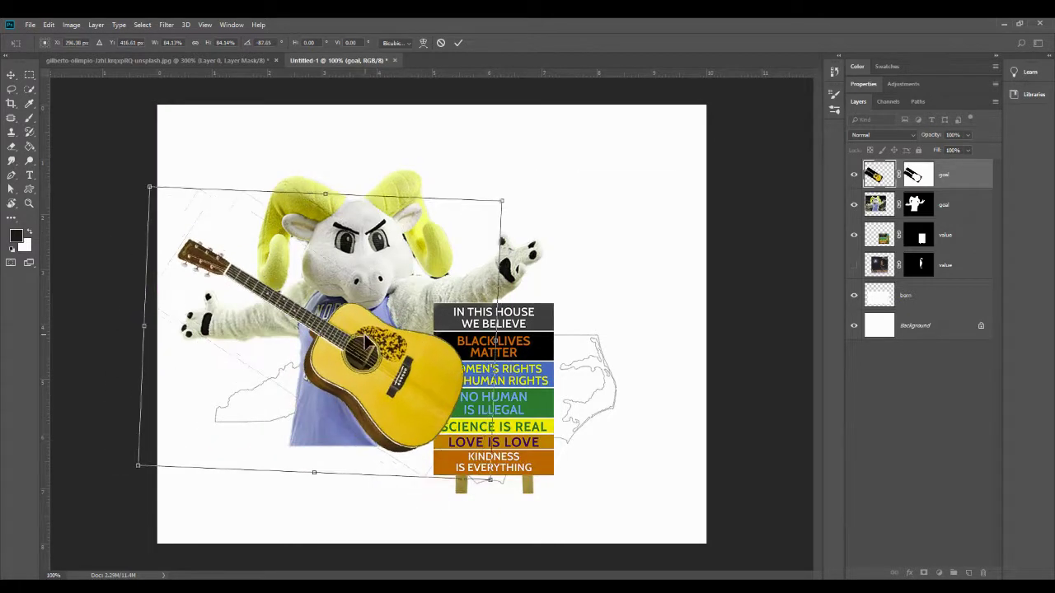
{"action": "left_click_drag", "start_coordinate": [362, 339], "coordinate": [367, 363]}
{"action": "left_click_drag", "start_coordinate": [530, 210], "coordinate": [492, 200]}
{"action": "left_click_drag", "start_coordinate": [416, 397], "coordinate": [406, 395]}
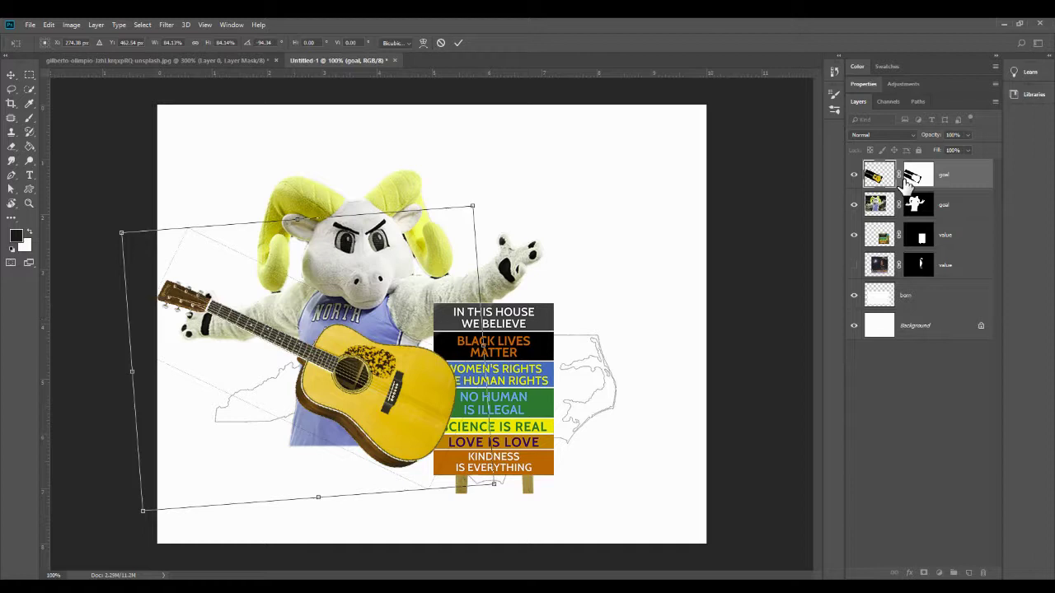
{"action": "left_click", "coordinate": [458, 43]}
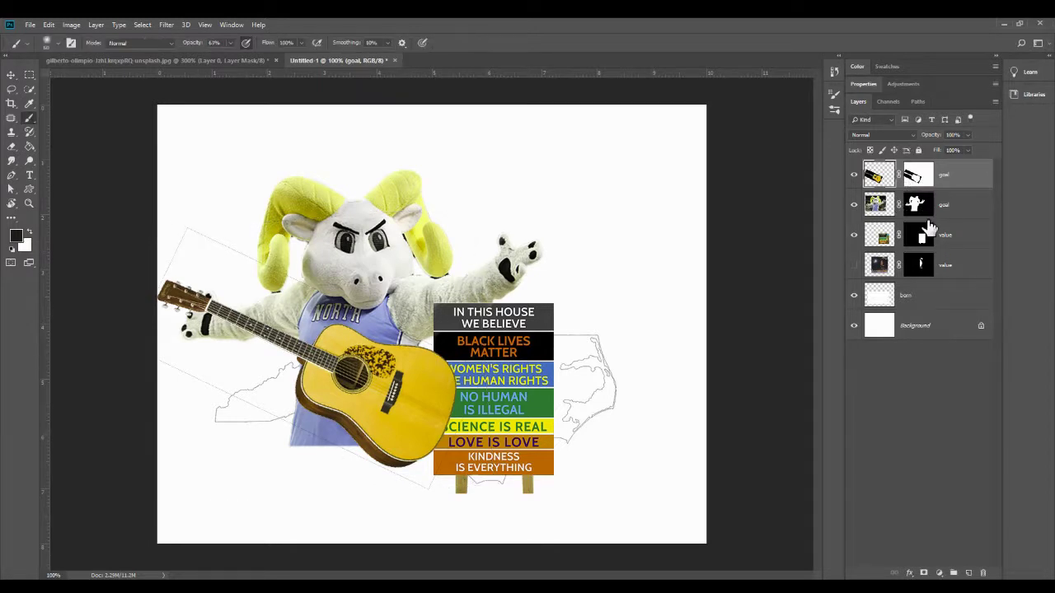
Step: Display the guitar's layer mask on its own and examine the thin rectangular outline around the headstock in mask and image
{"action": "left_click", "coordinate": [920, 174]}
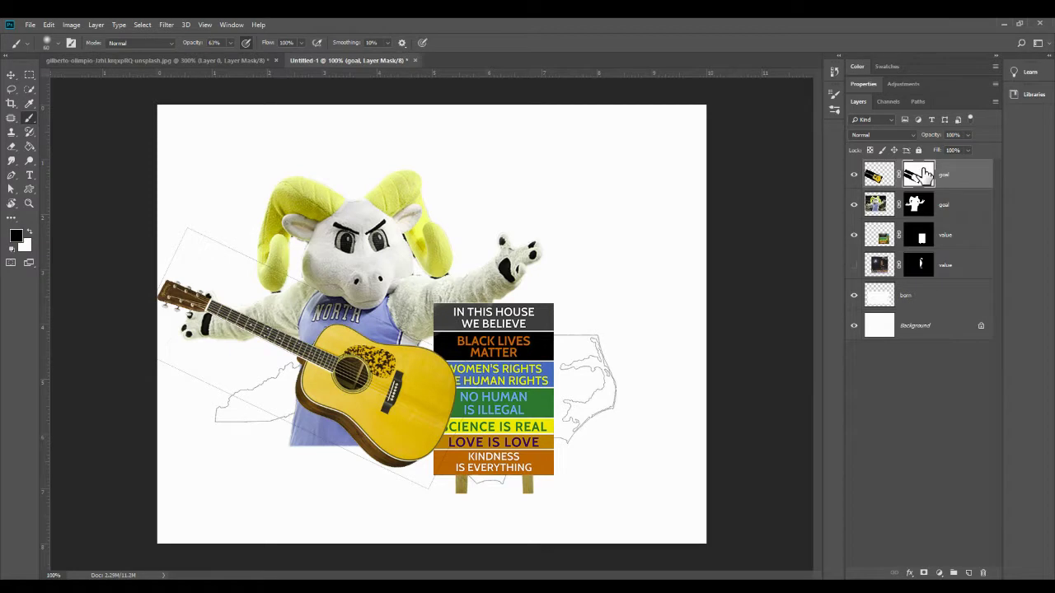
{"action": "left_click", "coordinate": [923, 174], "text": "alt"}
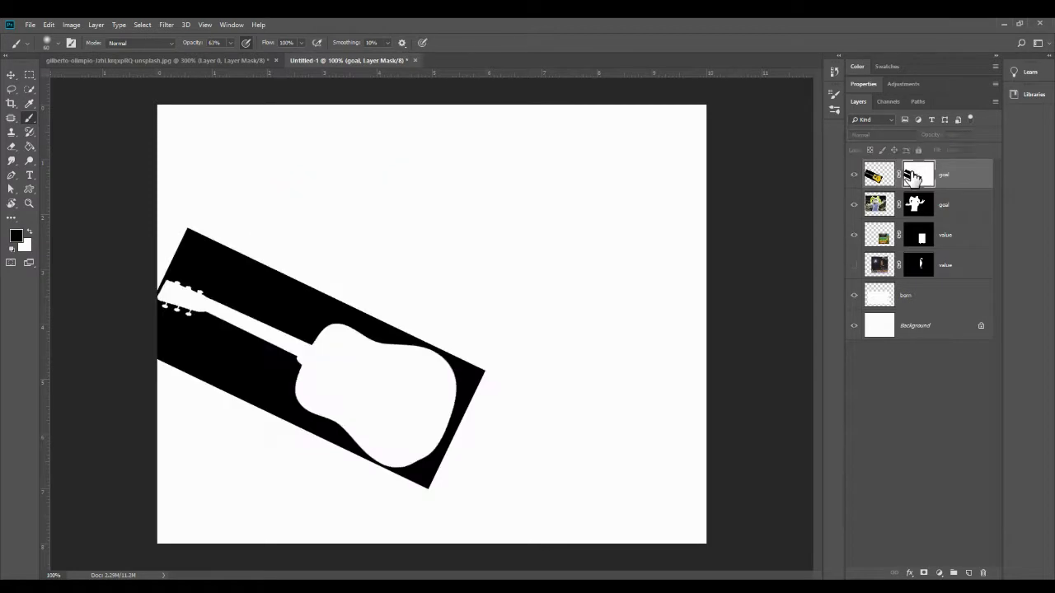
{"action": "key", "text": "ctrl+plus"}
{"action": "key", "text": "ctrl+plus"}
{"action": "key", "text": "ctrl+plus"}
{"action": "key", "text": "ctrl+plus"}
{"action": "key", "text": "ctrl+plus"}
{"action": "key", "text": "ctrl+plus"}
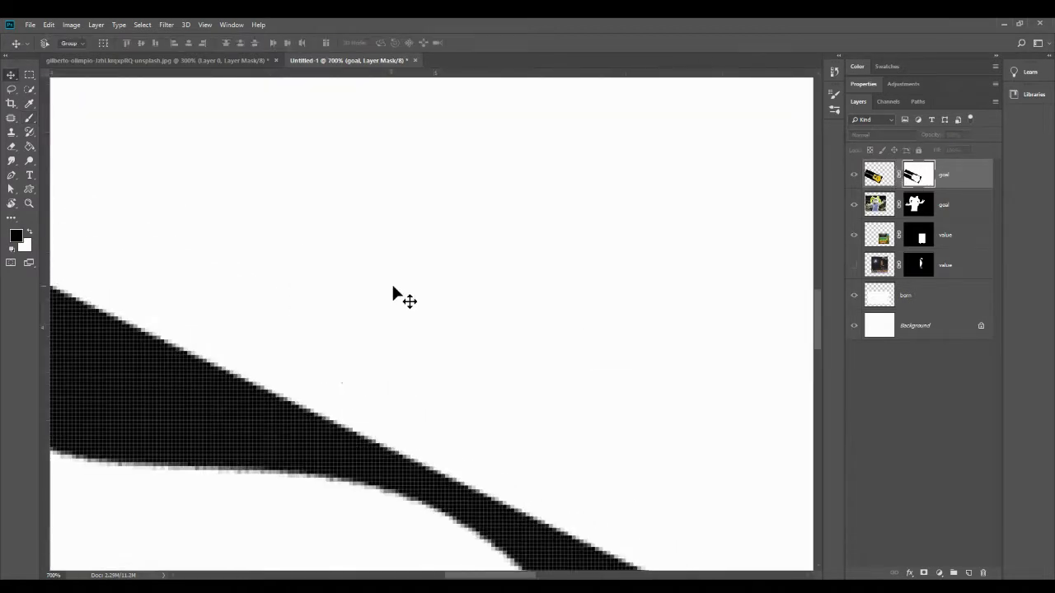
{"action": "left_click_drag", "start_coordinate": [392, 294], "coordinate": [843, 339]}
{"action": "left_click_drag", "start_coordinate": [252, 225], "coordinate": [786, 410]}
{"action": "left_click_drag", "start_coordinate": [146, 222], "coordinate": [615, 502]}
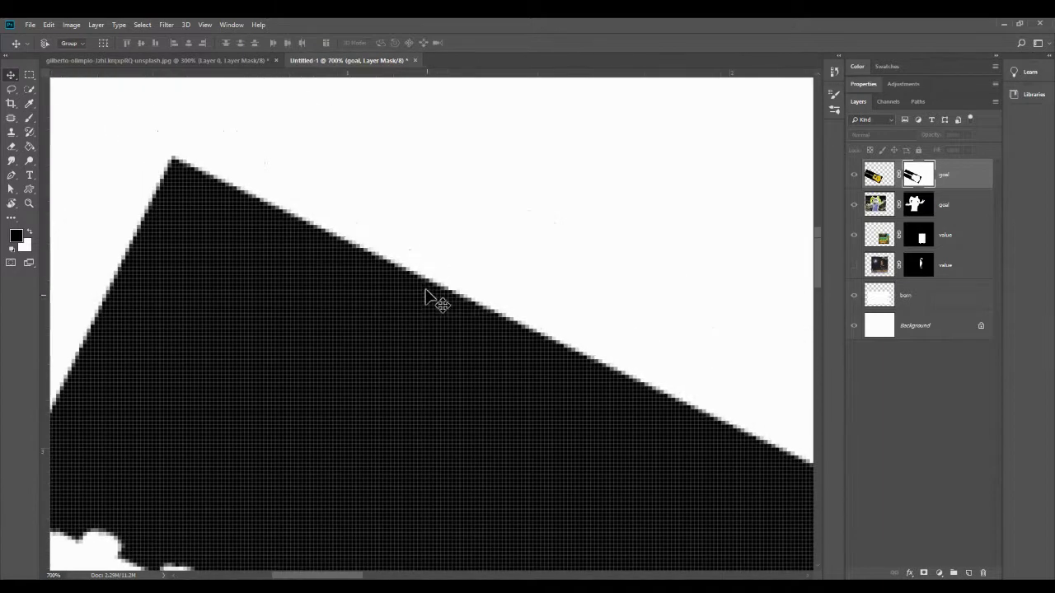
{"action": "left_click_drag", "start_coordinate": [247, 339], "coordinate": [581, 242]}
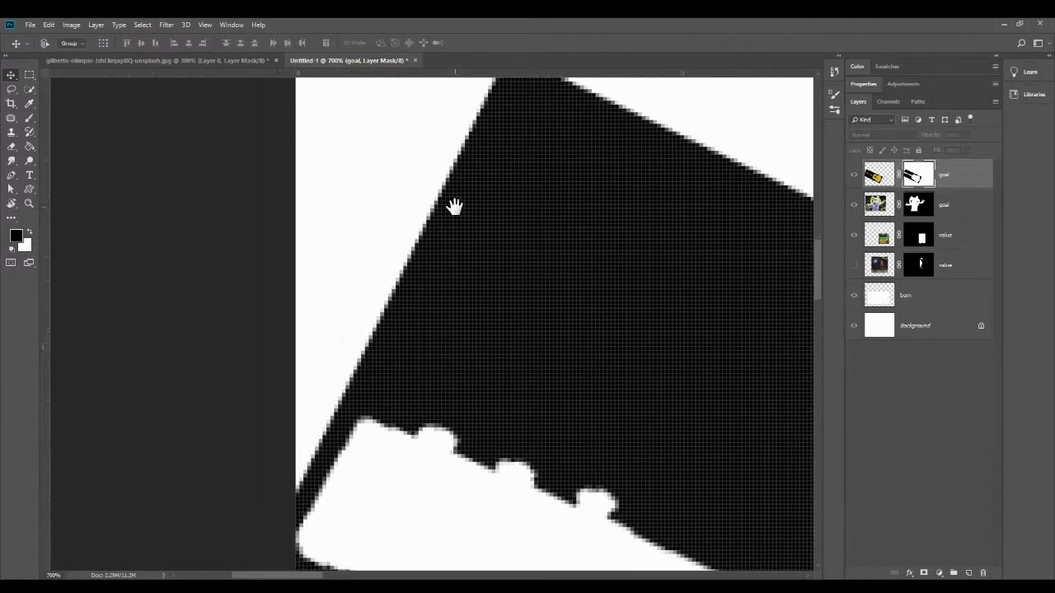
{"action": "key", "text": "ctrl+minus"}
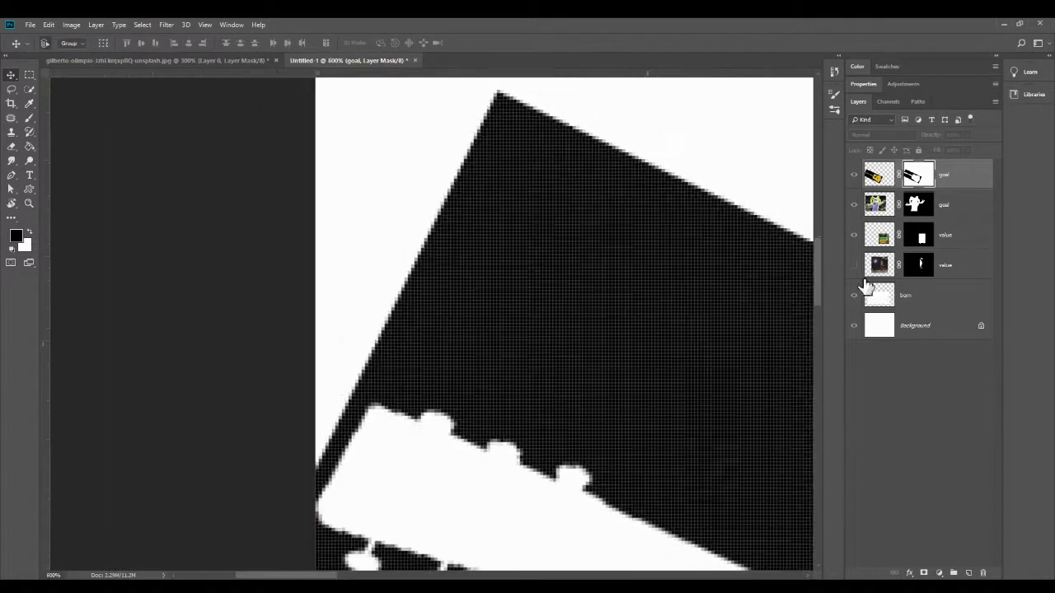
{"action": "left_click", "coordinate": [875, 176]}
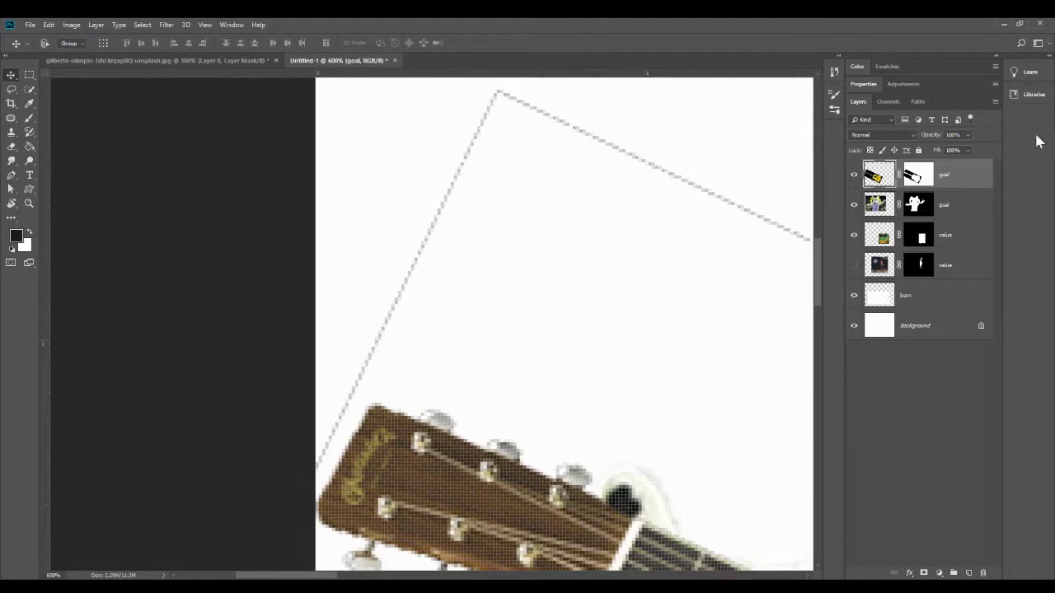
Step: Display the guitar's layer mask alone and lasso a freehand area over the rectangle's edge above the headstock
{"action": "left_click", "coordinate": [912, 174], "text": "shift"}
{"action": "left_click", "coordinate": [916, 171], "text": "shift"}
{"action": "left_click", "coordinate": [916, 174], "text": "alt"}
{"action": "key", "text": "ctrl+minus"}
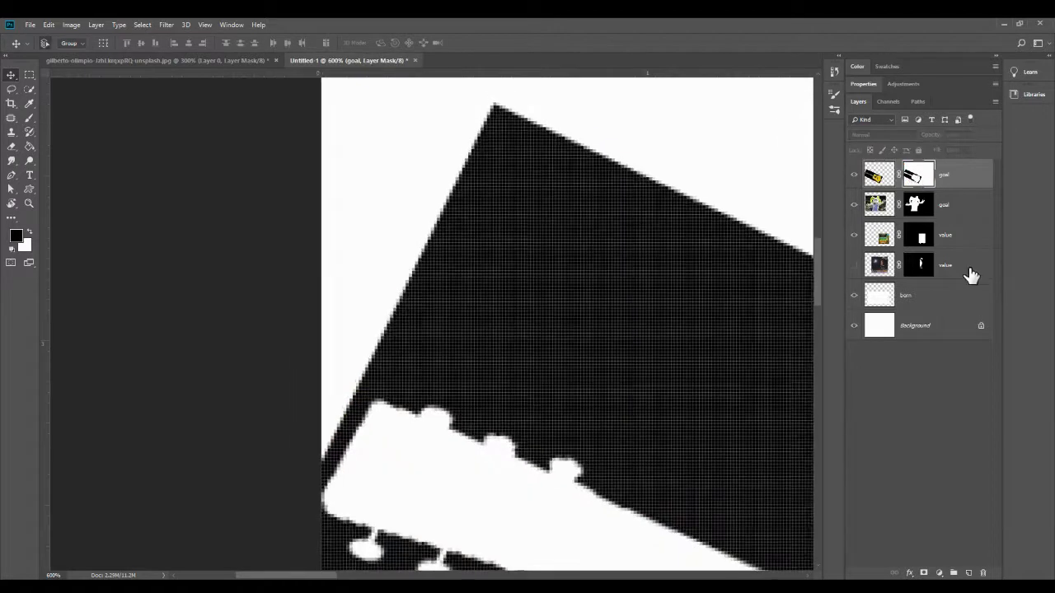
{"action": "left_click_drag", "start_coordinate": [607, 191], "coordinate": [400, 196]}
{"action": "left_click", "coordinate": [11, 90]}
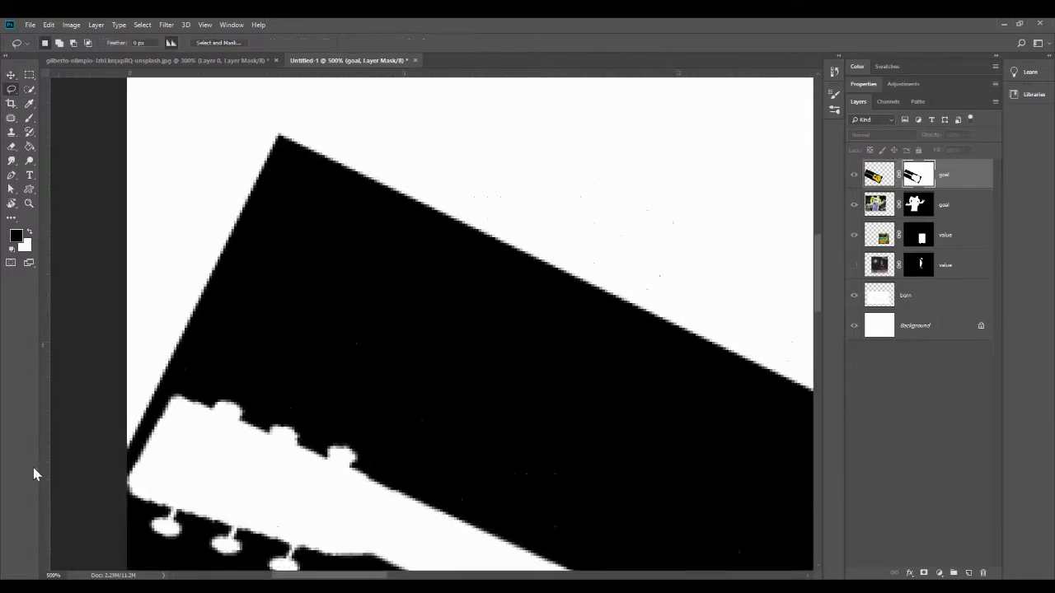
{"action": "left_click_drag", "start_coordinate": [122, 473], "coordinate": [117, 463]}
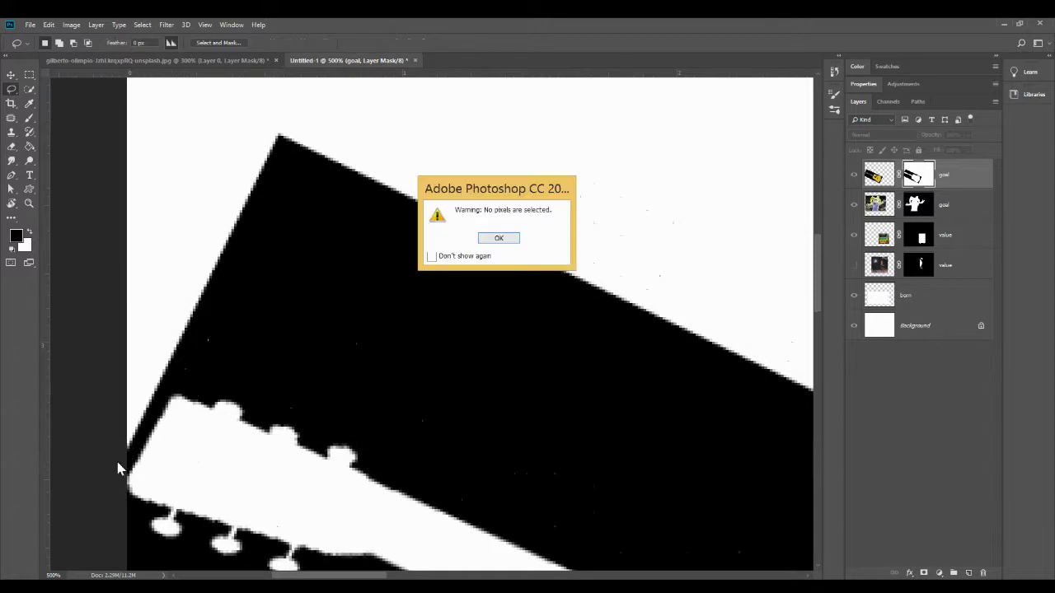
{"action": "left_click", "coordinate": [507, 238]}
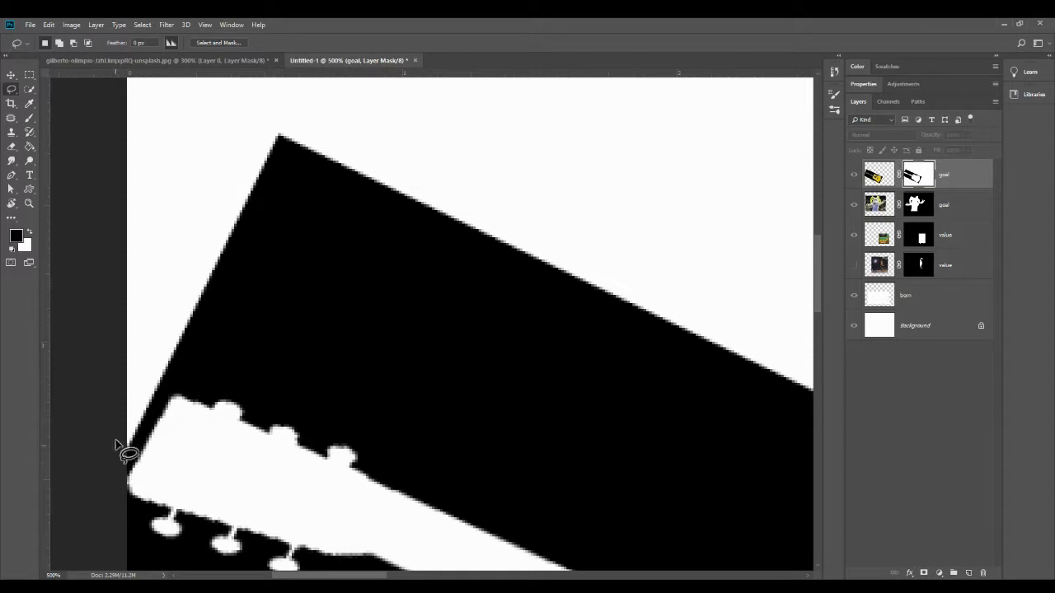
{"action": "mouse_move", "coordinate": [117, 445]}
{"action": "left_mouse_down"}
{"action": "mouse_move", "coordinate": [205, 337]}
{"action": "mouse_move", "coordinate": [287, 165]}
{"action": "mouse_move", "coordinate": [415, 247]}
{"action": "mouse_move", "coordinate": [631, 328]}
{"action": "mouse_move", "coordinate": [700, 199]}
{"action": "mouse_move", "coordinate": [438, 111]}
{"action": "mouse_move", "coordinate": [307, 100]}
{"action": "mouse_move", "coordinate": [80, 318]}
{"action": "mouse_move", "coordinate": [95, 504]}
{"action": "left_mouse_up"}
{"action": "key", "text": "b"}
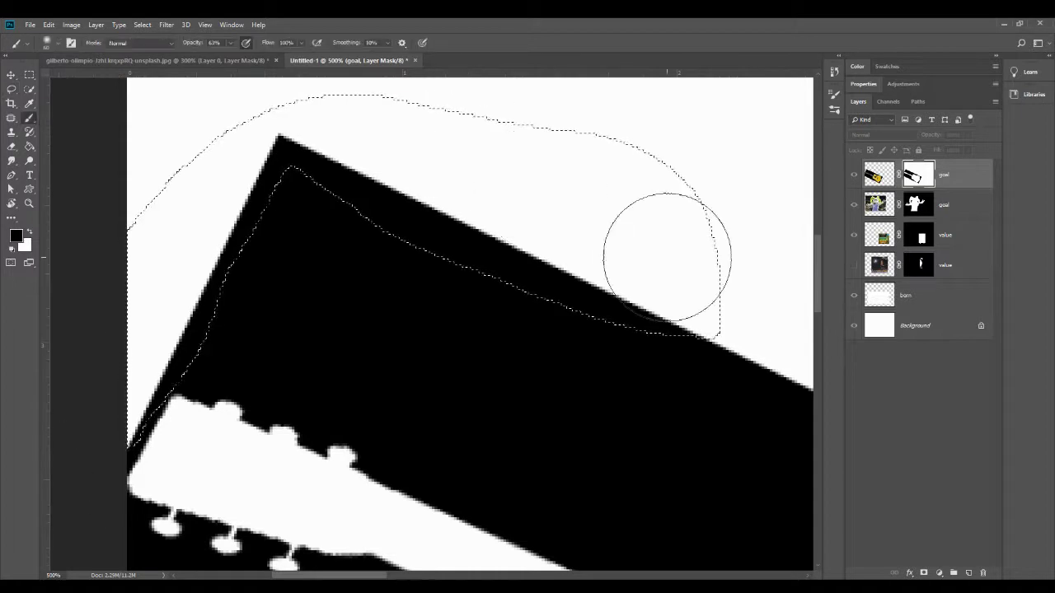
Step: Set the brush opacity to 100%, paint the lassoed area of the guitar's mask black, and deselect
{"action": "mouse_move", "coordinate": [667, 256]}
{"action": "left_mouse_down"}
{"action": "mouse_move", "coordinate": [506, 247]}
{"action": "mouse_move", "coordinate": [395, 165]}
{"action": "left_mouse_up"}
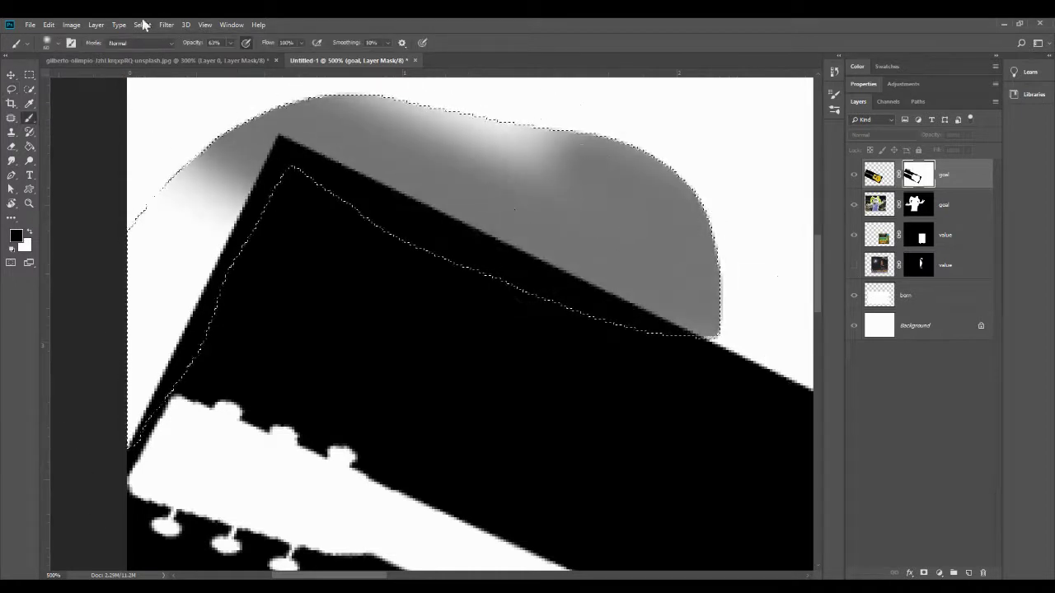
{"action": "left_click", "coordinate": [232, 42]}
{"action": "left_click_drag", "start_coordinate": [231, 55], "coordinate": [249, 56]}
{"action": "mouse_move", "coordinate": [644, 212]}
{"action": "left_mouse_down"}
{"action": "mouse_move", "coordinate": [682, 304]}
{"action": "mouse_move", "coordinate": [699, 223]}
{"action": "mouse_move", "coordinate": [550, 242]}
{"action": "mouse_move", "coordinate": [508, 163]}
{"action": "mouse_move", "coordinate": [417, 160]}
{"action": "mouse_move", "coordinate": [209, 194]}
{"action": "mouse_move", "coordinate": [316, 175]}
{"action": "mouse_move", "coordinate": [234, 197]}
{"action": "mouse_move", "coordinate": [306, 153]}
{"action": "mouse_move", "coordinate": [127, 391]}
{"action": "mouse_move", "coordinate": [150, 282]}
{"action": "mouse_move", "coordinate": [130, 354]}
{"action": "mouse_move", "coordinate": [122, 340]}
{"action": "mouse_move", "coordinate": [167, 388]}
{"action": "left_mouse_up"}
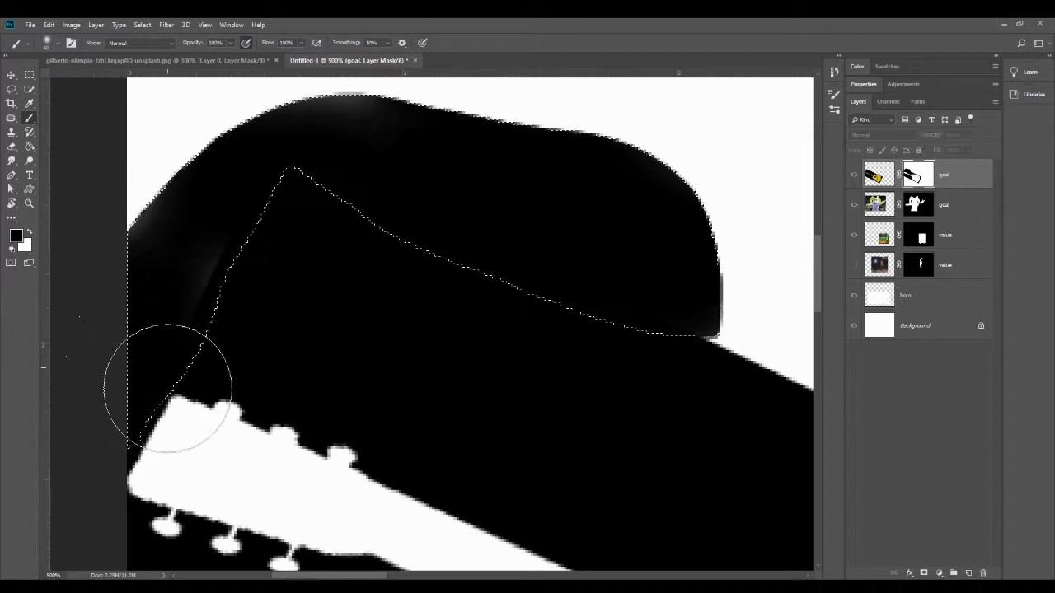
{"action": "key", "text": "ctrl+d"}
Step: Paint black over the grey traces near the headstock and along the rectangle's upper edge towards the guitar body
{"action": "mouse_move", "coordinate": [465, 393]}
{"action": "left_mouse_down"}
{"action": "mouse_move", "coordinate": [28, 297]}
{"action": "mouse_move", "coordinate": [576, 298]}
{"action": "left_mouse_up"}
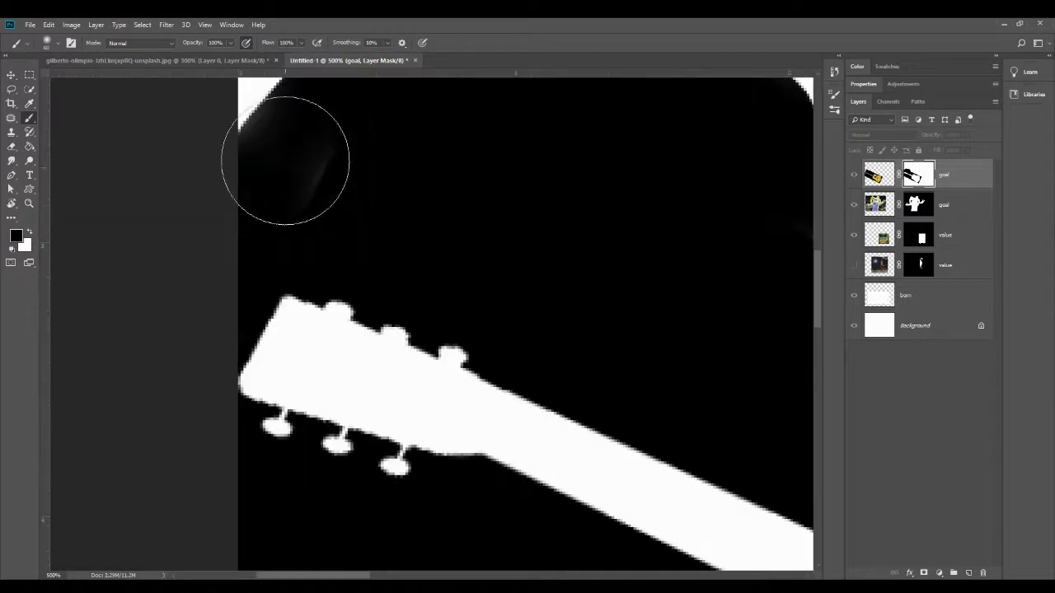
{"action": "left_click_drag", "start_coordinate": [286, 160], "coordinate": [323, 178]}
{"action": "mouse_move", "coordinate": [580, 222]}
{"action": "left_mouse_down"}
{"action": "mouse_move", "coordinate": [395, 252]}
{"action": "mouse_move", "coordinate": [237, 331]}
{"action": "left_mouse_up"}
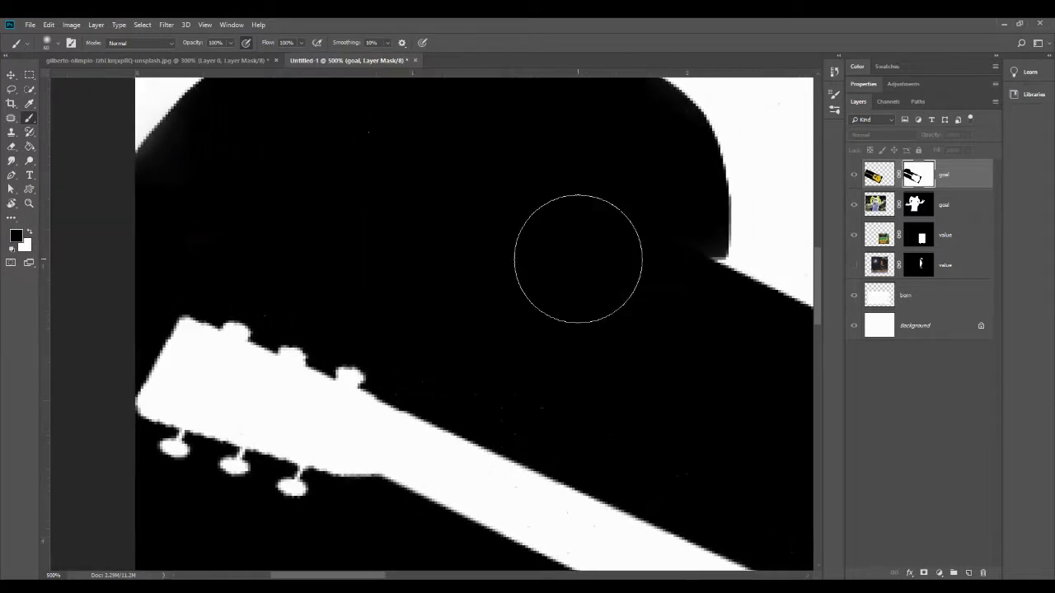
{"action": "key", "text": "ctrl+minus"}
{"action": "key", "text": "ctrl+minus"}
{"action": "left_click", "coordinate": [598, 281]}
{"action": "mouse_move", "coordinate": [572, 297]}
{"action": "left_mouse_down"}
{"action": "mouse_move", "coordinate": [465, 289]}
{"action": "mouse_move", "coordinate": [458, 279]}
{"action": "mouse_move", "coordinate": [477, 262]}
{"action": "mouse_move", "coordinate": [545, 289]}
{"action": "mouse_move", "coordinate": [484, 284]}
{"action": "mouse_move", "coordinate": [556, 318]}
{"action": "mouse_move", "coordinate": [514, 292]}
{"action": "mouse_move", "coordinate": [611, 322]}
{"action": "mouse_move", "coordinate": [628, 355]}
{"action": "mouse_move", "coordinate": [480, 275]}
{"action": "mouse_move", "coordinate": [585, 322]}
{"action": "left_mouse_up"}
{"action": "mouse_move", "coordinate": [425, 248]}
{"action": "left_mouse_down"}
{"action": "mouse_move", "coordinate": [535, 305]}
{"action": "mouse_move", "coordinate": [199, 144]}
{"action": "left_mouse_up"}
{"action": "mouse_move", "coordinate": [292, 194]}
{"action": "left_mouse_down"}
{"action": "mouse_move", "coordinate": [361, 247]}
{"action": "mouse_move", "coordinate": [349, 249]}
{"action": "mouse_move", "coordinate": [431, 287]}
{"action": "left_mouse_up"}
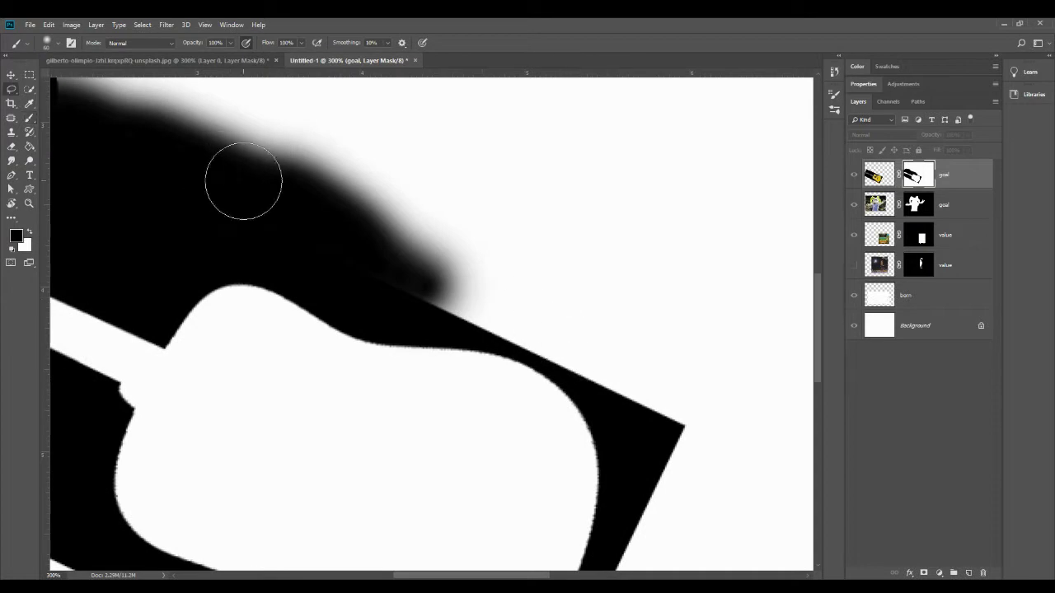
Step: Lasso the mask area around the rectangle's corner beyond the upper guitar body and fill it with black
{"action": "key", "text": "l"}
{"action": "mouse_move", "coordinate": [392, 279]}
{"action": "left_mouse_down"}
{"action": "mouse_move", "coordinate": [415, 322]}
{"action": "mouse_move", "coordinate": [572, 382]}
{"action": "mouse_move", "coordinate": [400, 312]}
{"action": "mouse_move", "coordinate": [355, 251]}
{"action": "mouse_move", "coordinate": [797, 371]}
{"action": "mouse_move", "coordinate": [724, 531]}
{"action": "mouse_move", "coordinate": [673, 573]}
{"action": "mouse_move", "coordinate": [610, 503]}
{"action": "mouse_move", "coordinate": [611, 452]}
{"action": "left_mouse_up"}
{"action": "left_click", "coordinate": [497, 238]}
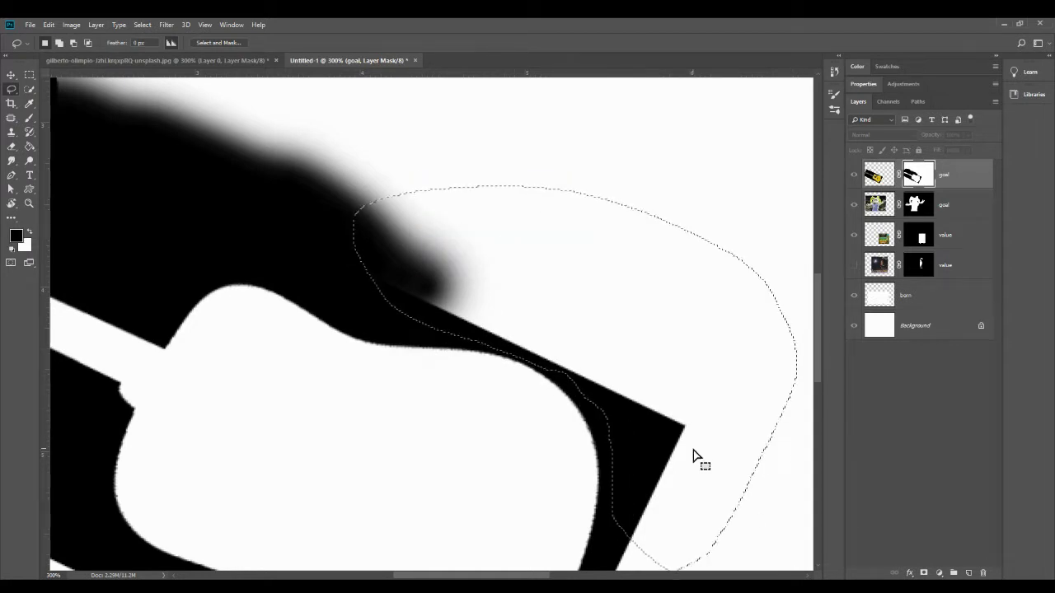
{"action": "key", "text": "alt+BackSpace"}
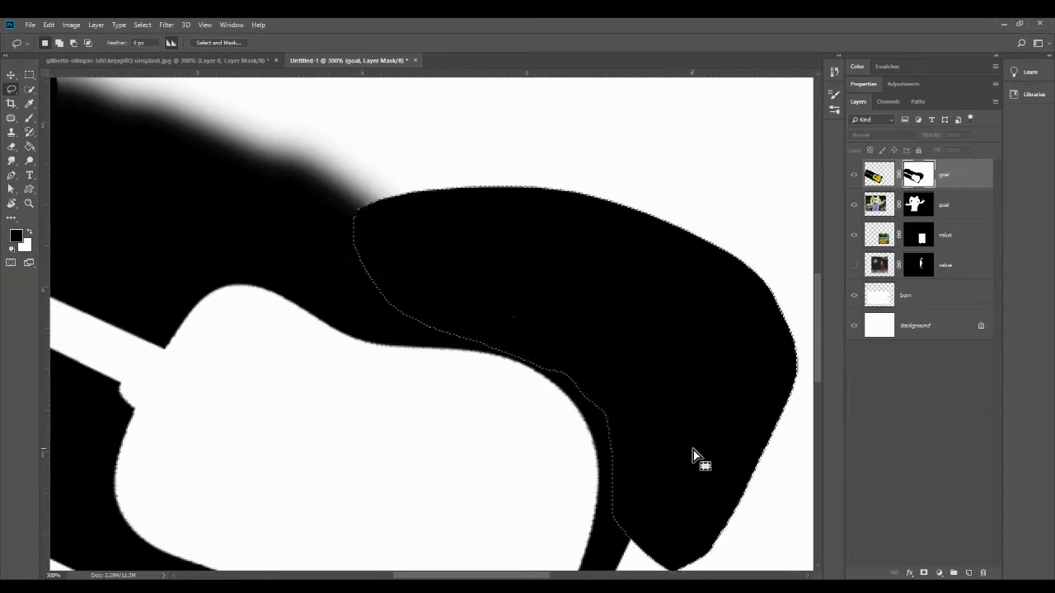
Step: Deselect, lasso the rectangle's lower corner beneath the guitar body, and fill that mask area with black
{"action": "left_click_drag", "start_coordinate": [464, 461], "coordinate": [487, 226]}
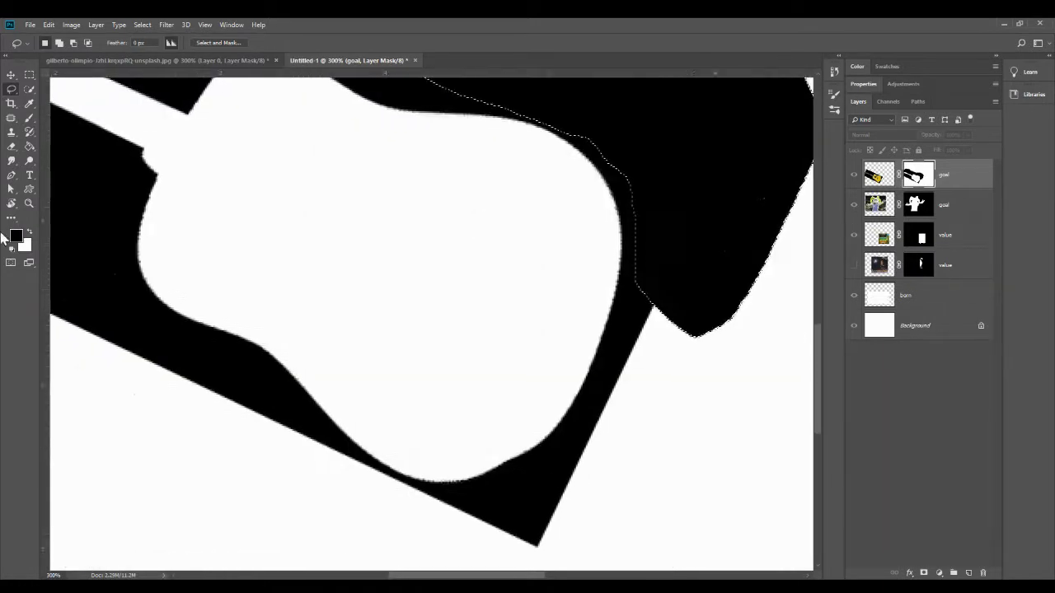
{"action": "left_click_drag", "start_coordinate": [122, 382], "coordinate": [117, 323]}
{"action": "key", "text": "ctrl+d"}
{"action": "left_click_drag", "start_coordinate": [691, 293], "coordinate": [695, 293]}
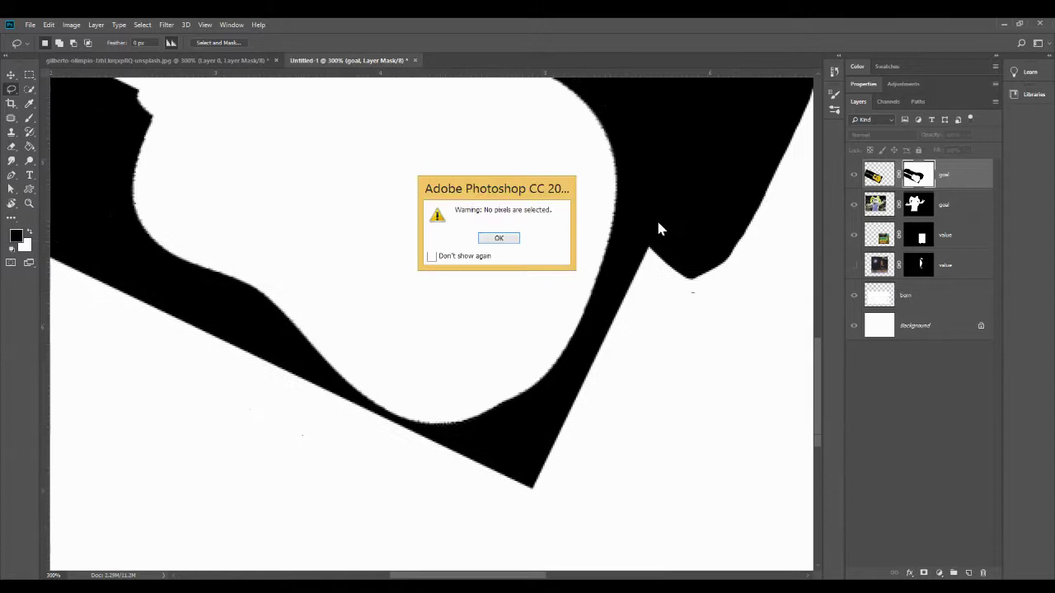
{"action": "left_click", "coordinate": [511, 240]}
{"action": "key", "text": "Return"}
{"action": "mouse_move", "coordinate": [674, 221]}
{"action": "left_mouse_down"}
{"action": "mouse_move", "coordinate": [633, 249]}
{"action": "mouse_move", "coordinate": [590, 342]}
{"action": "mouse_move", "coordinate": [528, 422]}
{"action": "mouse_move", "coordinate": [447, 449]}
{"action": "left_mouse_up"}
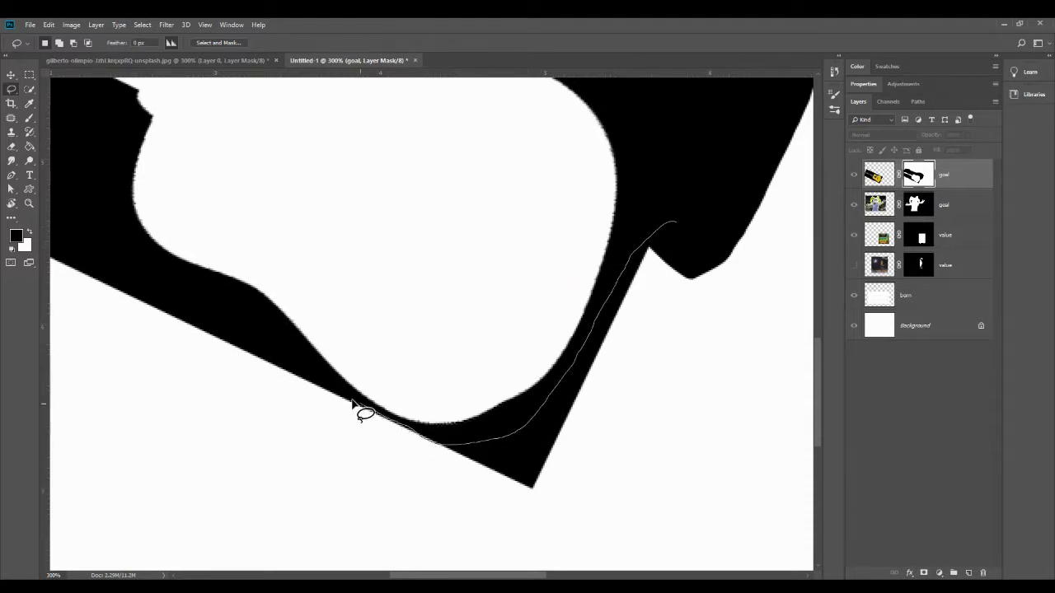
{"action": "mouse_move", "coordinate": [354, 403]}
{"action": "left_mouse_down"}
{"action": "mouse_move", "coordinate": [416, 558]}
{"action": "mouse_move", "coordinate": [742, 313]}
{"action": "mouse_move", "coordinate": [704, 227]}
{"action": "left_mouse_up"}
{"action": "key", "text": "alt+BackSpace"}
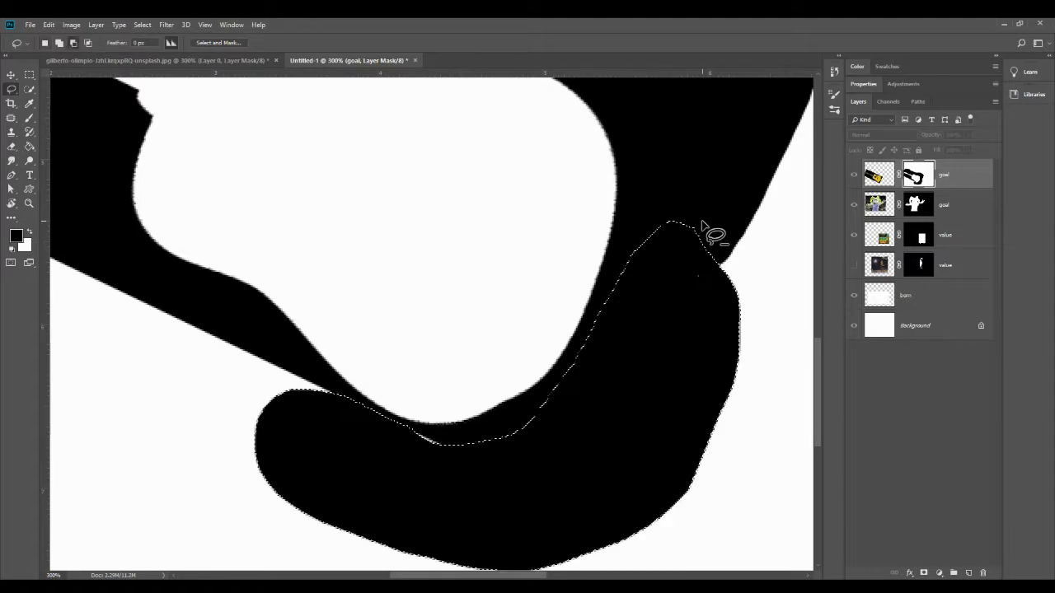
Step: Fill the leftover sliver below the guitar body and the rectangle's long lower edge with black on the mask, and deselect
{"action": "left_click_drag", "start_coordinate": [468, 242], "coordinate": [688, 276]}
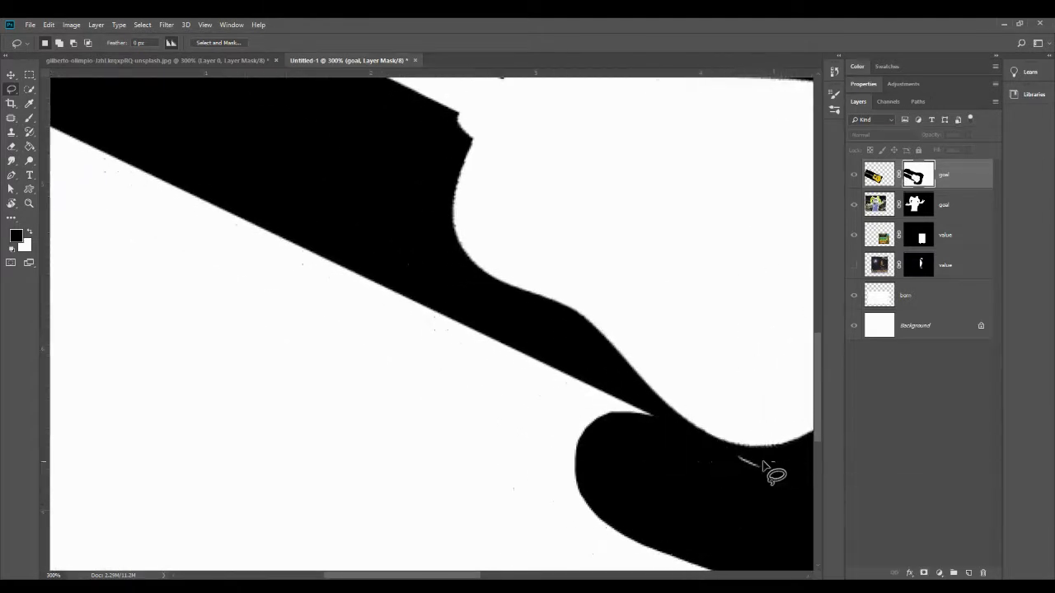
{"action": "mouse_move", "coordinate": [761, 463]}
{"action": "left_mouse_down"}
{"action": "mouse_move", "coordinate": [728, 456]}
{"action": "mouse_move", "coordinate": [792, 474]}
{"action": "left_mouse_up"}
{"action": "left_click_drag", "start_coordinate": [605, 394], "coordinate": [641, 412]}
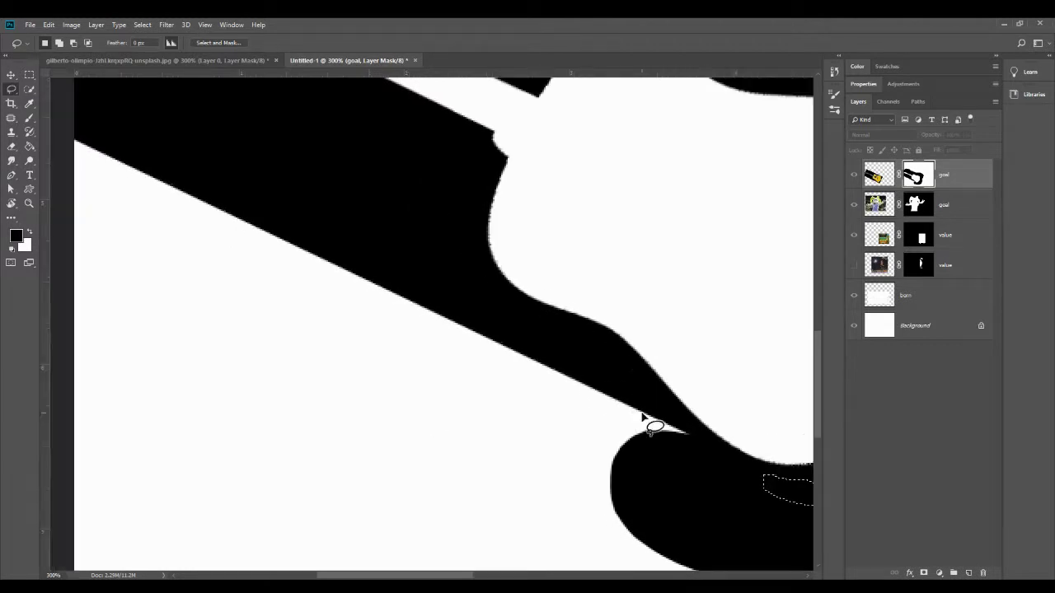
{"action": "key", "text": "ctrl+minus"}
{"action": "mouse_move", "coordinate": [561, 360]}
{"action": "left_mouse_down"}
{"action": "mouse_move", "coordinate": [597, 385]}
{"action": "mouse_move", "coordinate": [607, 415]}
{"action": "mouse_move", "coordinate": [393, 437]}
{"action": "mouse_move", "coordinate": [224, 314]}
{"action": "mouse_move", "coordinate": [149, 222]}
{"action": "mouse_move", "coordinate": [140, 183]}
{"action": "mouse_move", "coordinate": [228, 177]}
{"action": "mouse_move", "coordinate": [387, 280]}
{"action": "mouse_move", "coordinate": [580, 368]}
{"action": "left_mouse_up"}
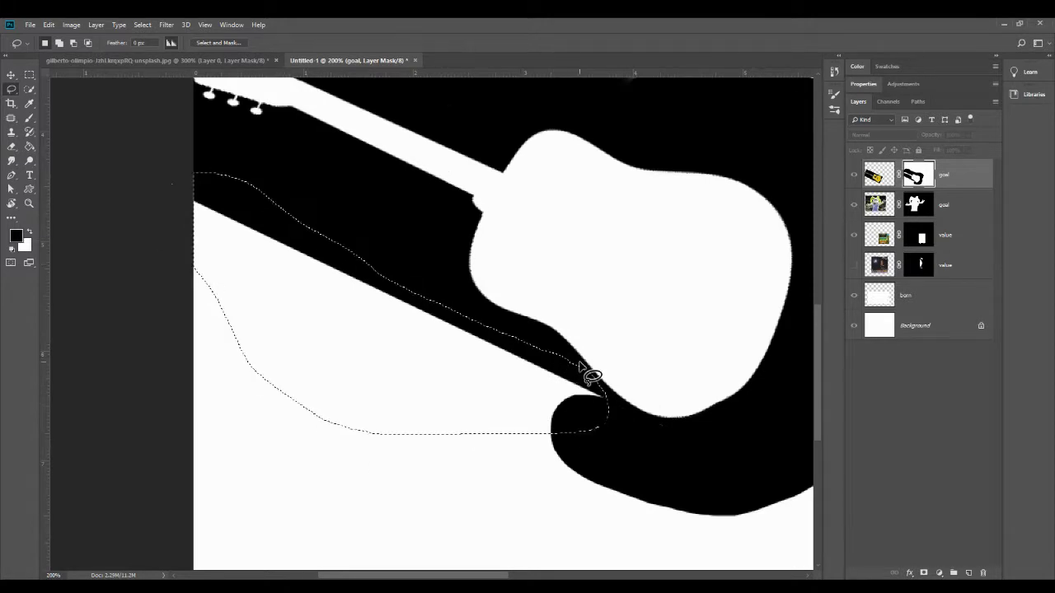
{"action": "key", "text": "alt+BackSpace"}
{"action": "key", "text": "ctrl+d"}
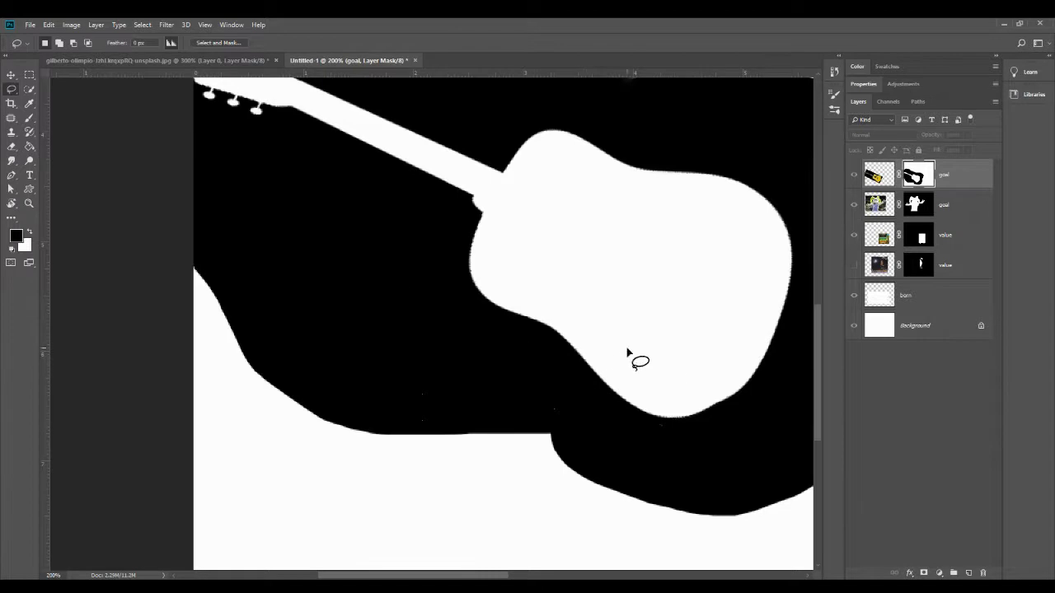
Step: Switch from the guitar's mask view back to its image to check the whole collage
{"action": "key", "text": "ctrl+minus"}
{"action": "key", "text": "ctrl+minus"}
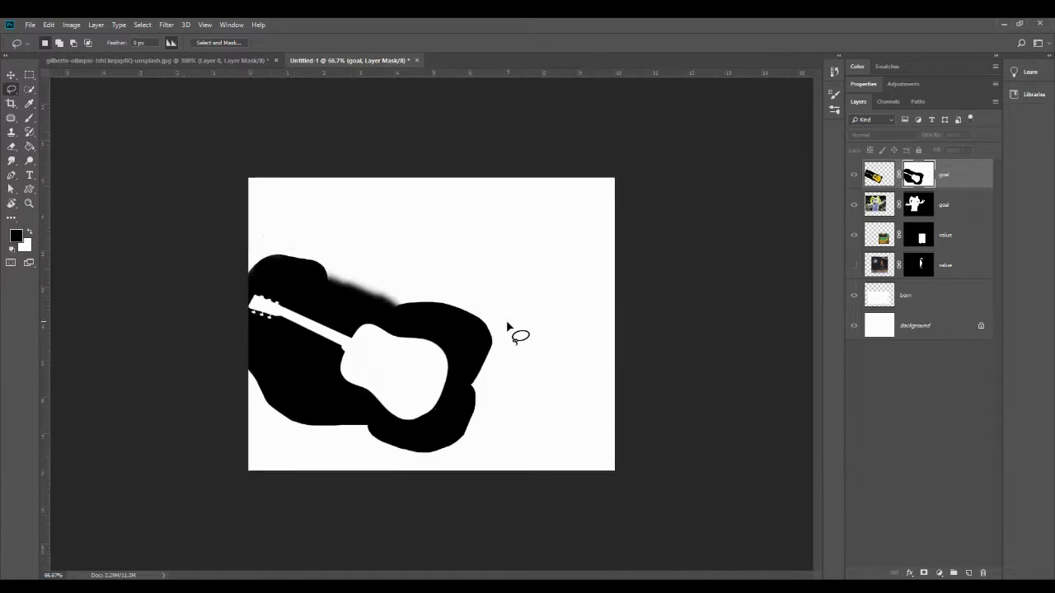
{"action": "left_click", "coordinate": [881, 174]}
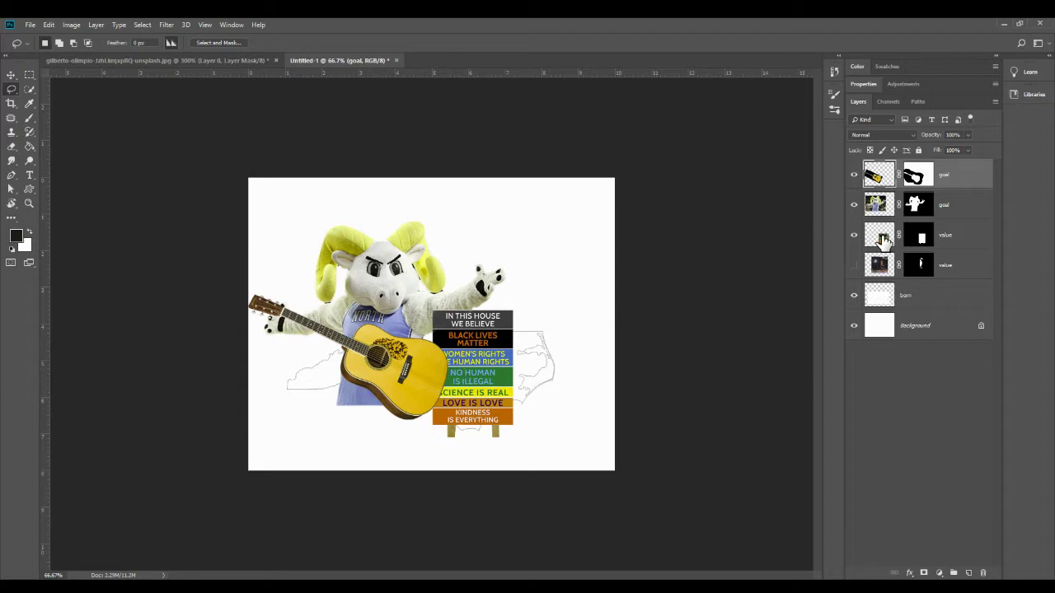
{"action": "left_click", "coordinate": [922, 247], "text": "ctrl"}
{"action": "left_click", "coordinate": [921, 174]}
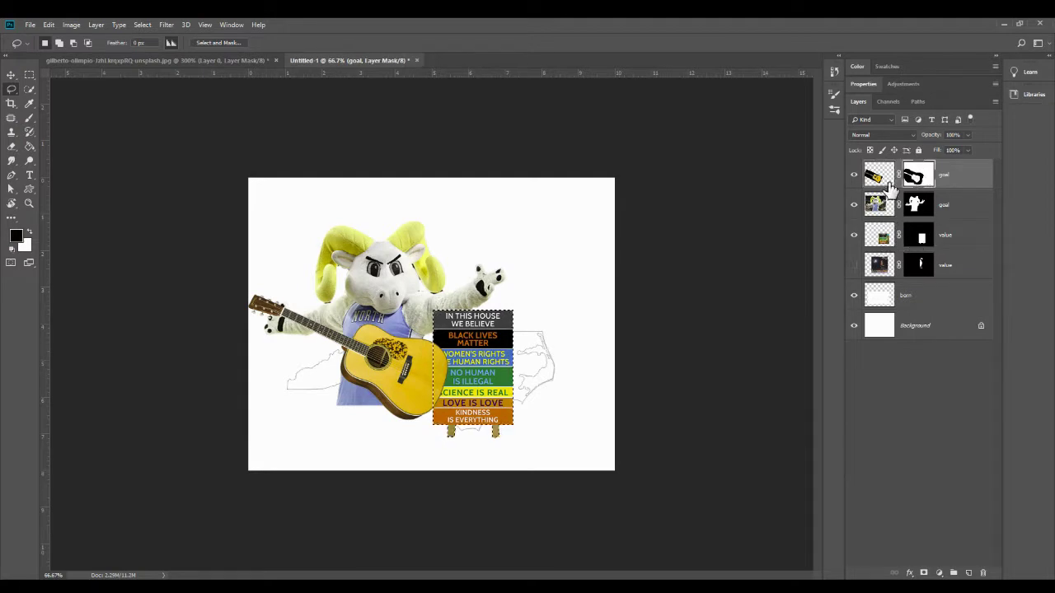
{"action": "key", "text": "b"}
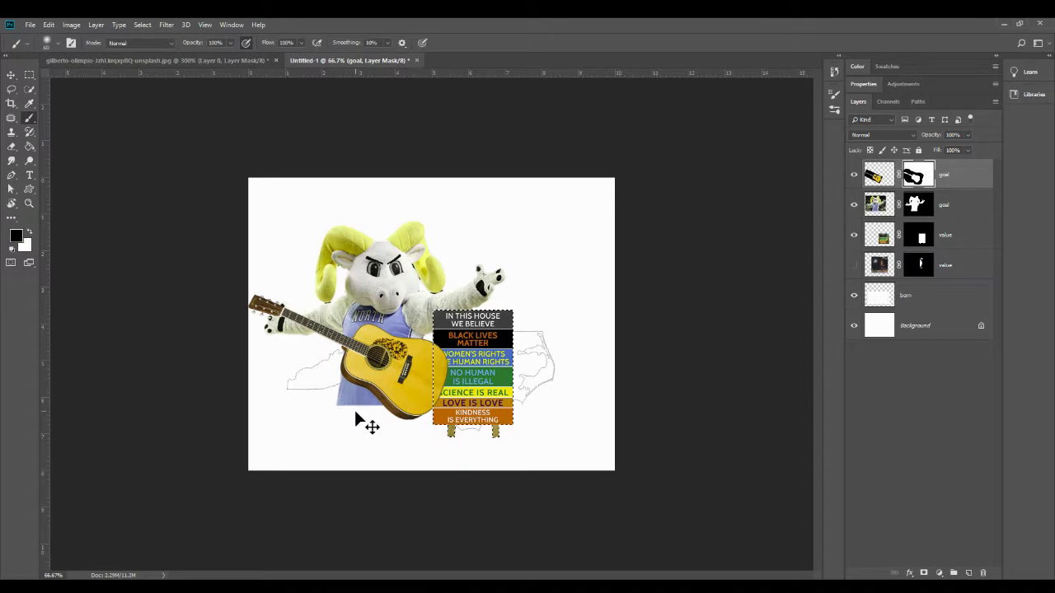
{"action": "key", "text": "ctrl+plus"}
{"action": "key", "text": "ctrl+plus"}
{"action": "key", "text": "ctrl+plus"}
{"action": "key", "text": "ctrl+minus"}
{"action": "key", "text": "ctrl+minus"}
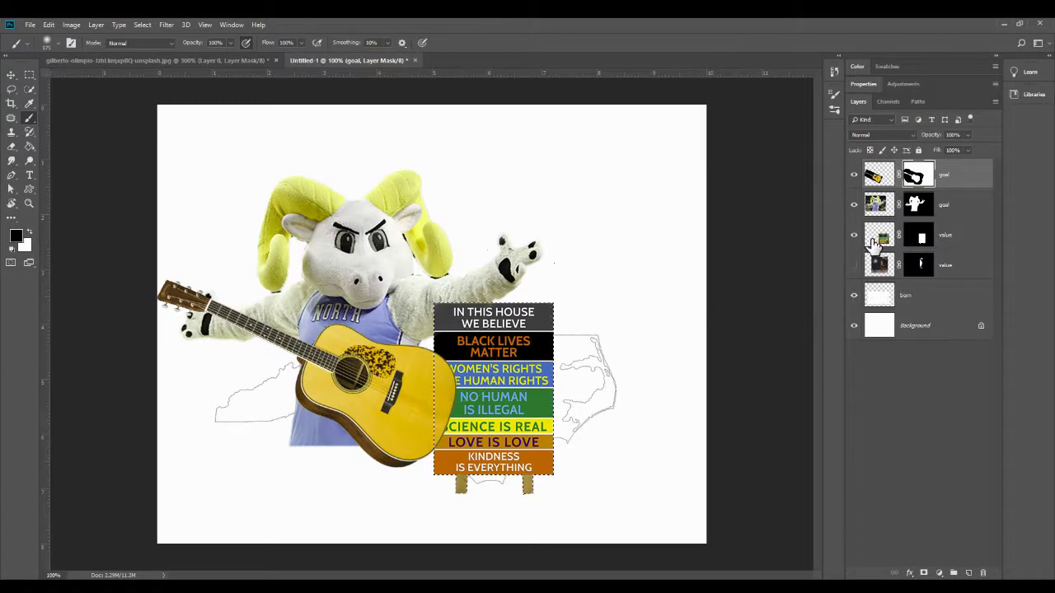
Step: Move the sign's layer to the top of the stack above the guitar, and show the basketball player's layer
{"action": "left_click_drag", "start_coordinate": [882, 244], "coordinate": [642, 283]}
{"action": "left_click_drag", "start_coordinate": [904, 259], "coordinate": [883, 174]}
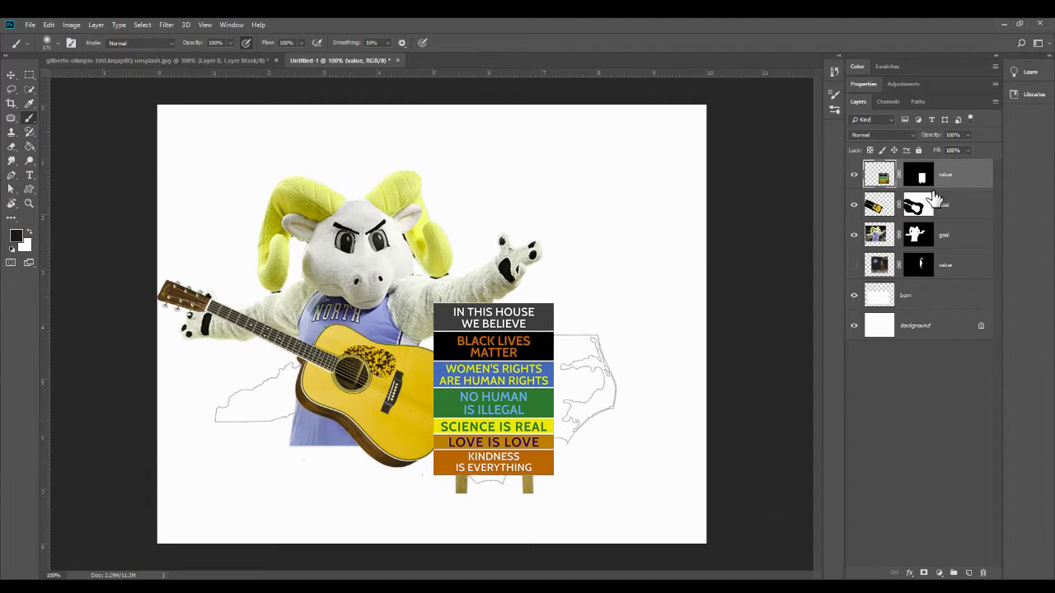
{"action": "left_click", "coordinate": [855, 264]}
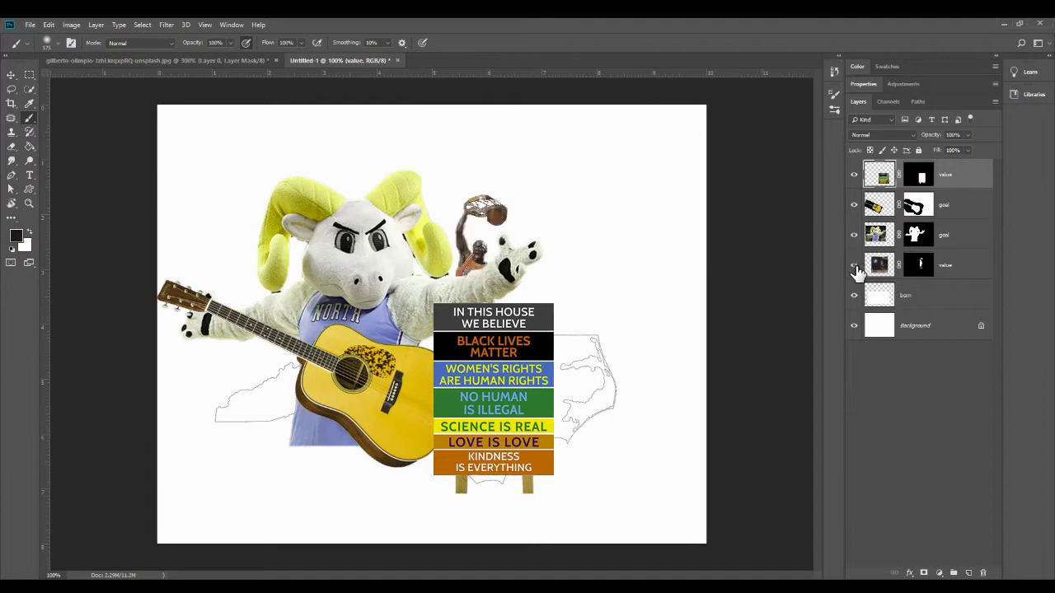
{"action": "left_click", "coordinate": [11, 76]}
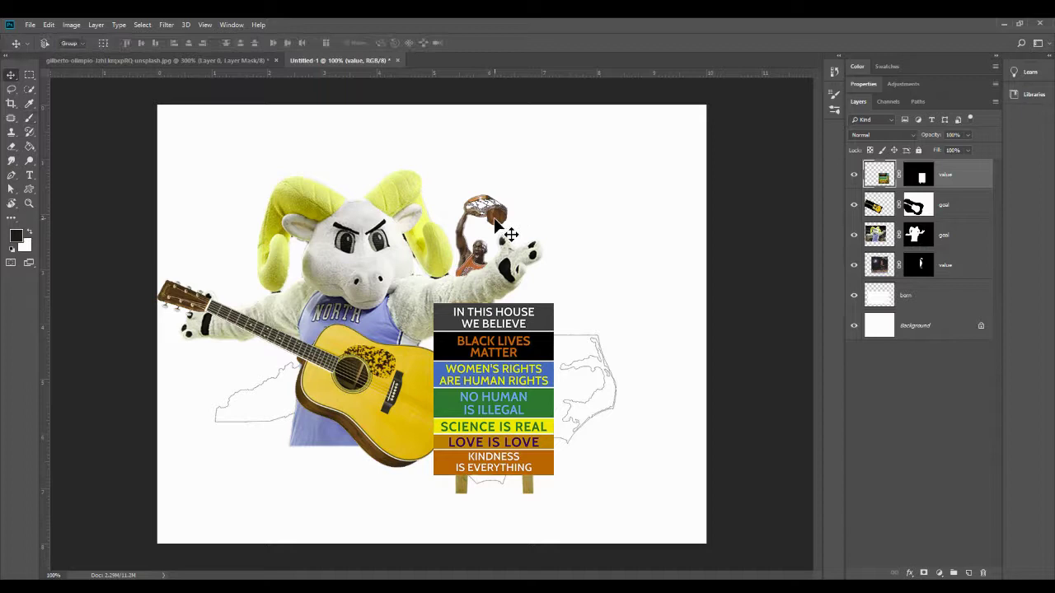
Step: Move the basketball player beyond the mascot's hand and sign, over the outline's eastern end, and scale the layer to about 106%
{"action": "mouse_move", "coordinate": [495, 222]}
{"action": "left_mouse_down"}
{"action": "mouse_move", "coordinate": [622, 195]}
{"action": "mouse_move", "coordinate": [482, 236]}
{"action": "mouse_move", "coordinate": [493, 224]}
{"action": "left_mouse_up"}
{"action": "left_click", "coordinate": [917, 234]}
{"action": "left_click", "coordinate": [921, 264]}
{"action": "left_click", "coordinate": [879, 264]}
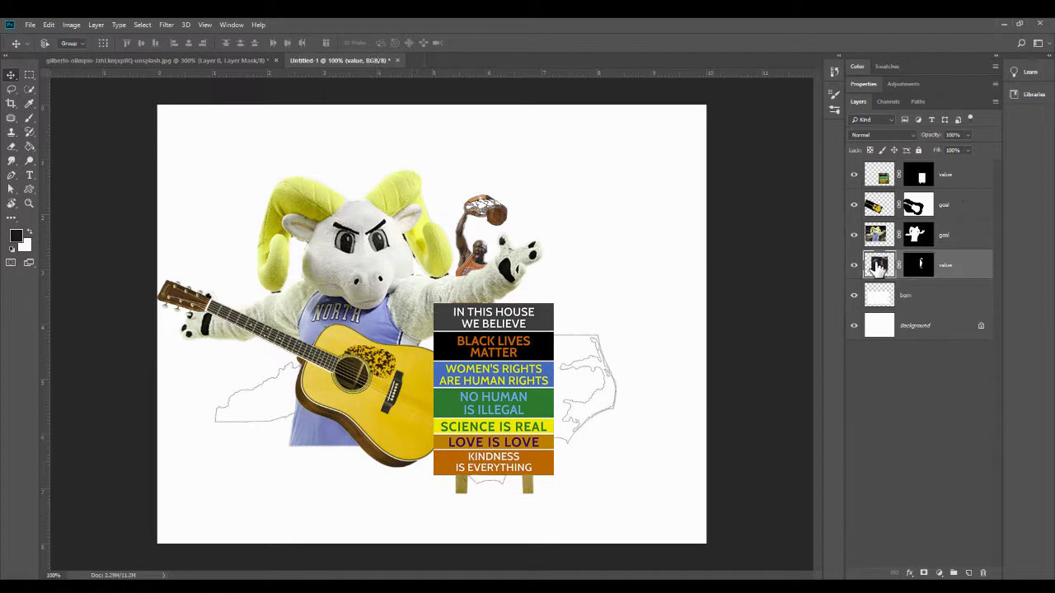
{"action": "left_click_drag", "start_coordinate": [498, 221], "coordinate": [645, 220]}
{"action": "key", "text": "ctrl+t"}
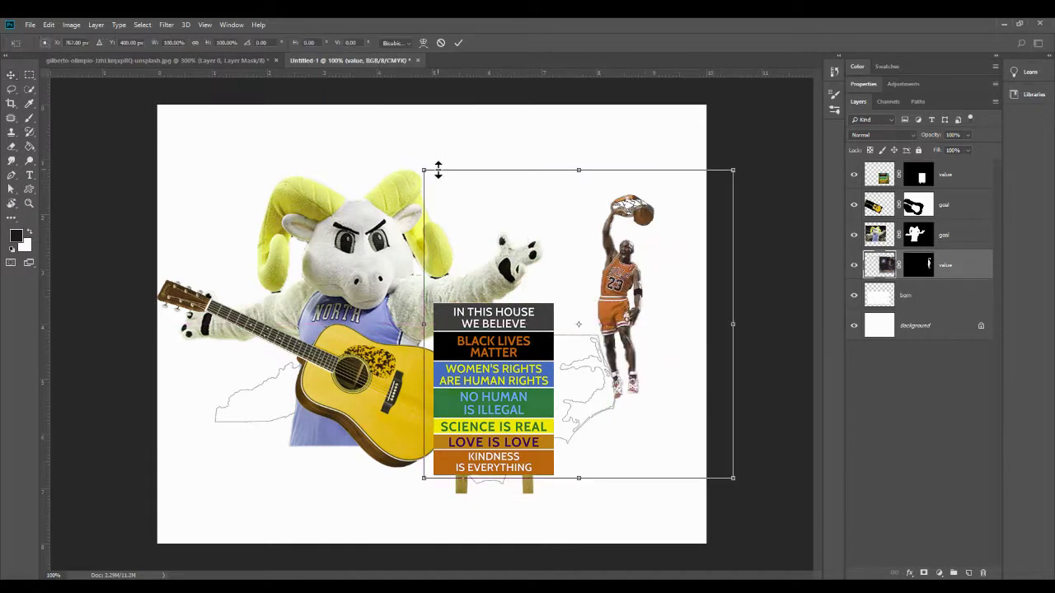
{"action": "left_click_drag", "start_coordinate": [424, 169], "coordinate": [405, 162]}
{"action": "left_click_drag", "start_coordinate": [649, 252], "coordinate": [597, 303]}
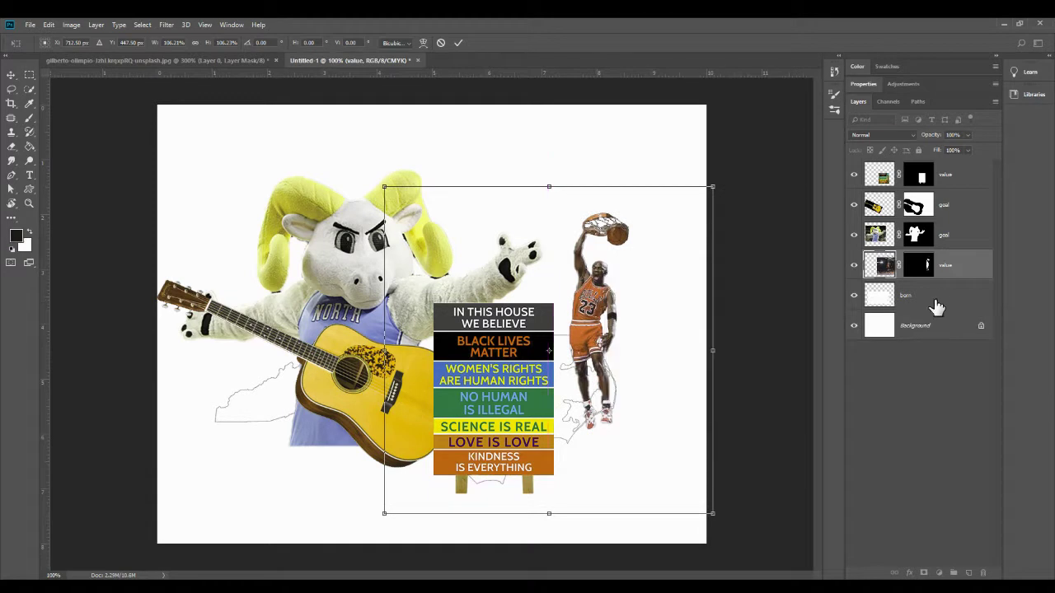
{"action": "left_click", "coordinate": [457, 43]}
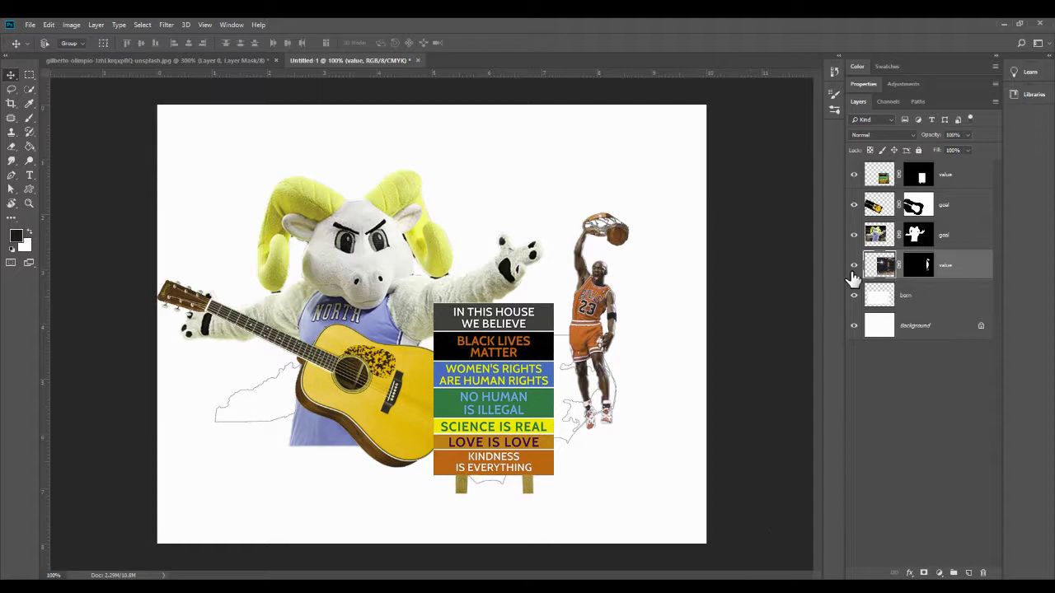
Step: Hide the four cut-out layers and the Background so that only the born outline layer is shown, and select that layer
{"action": "left_click_drag", "start_coordinate": [854, 205], "coordinate": [854, 175]}
{"action": "left_click", "coordinate": [879, 303]}
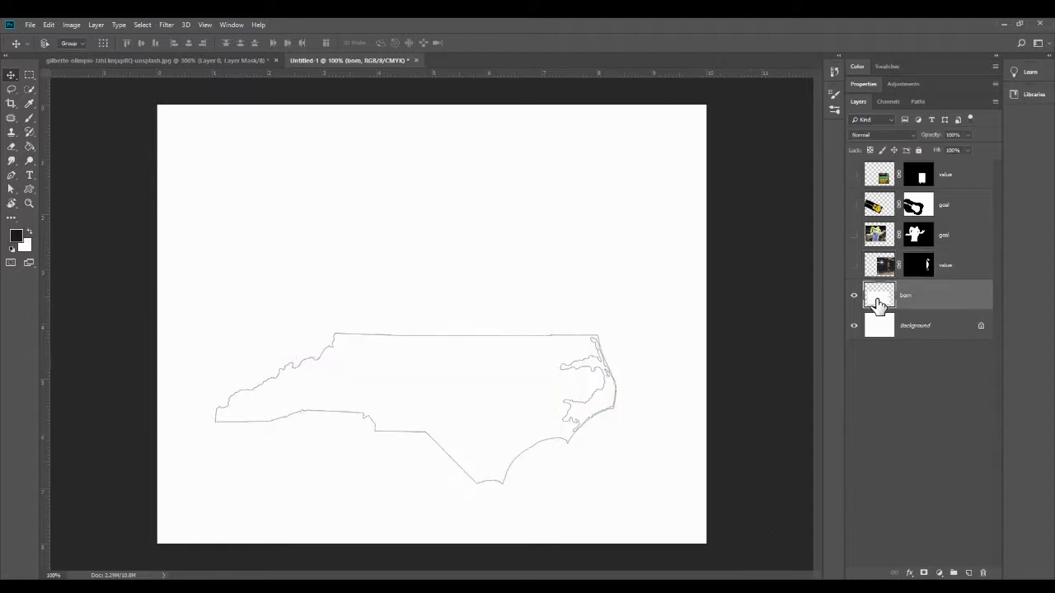
{"action": "left_click", "coordinate": [853, 326]}
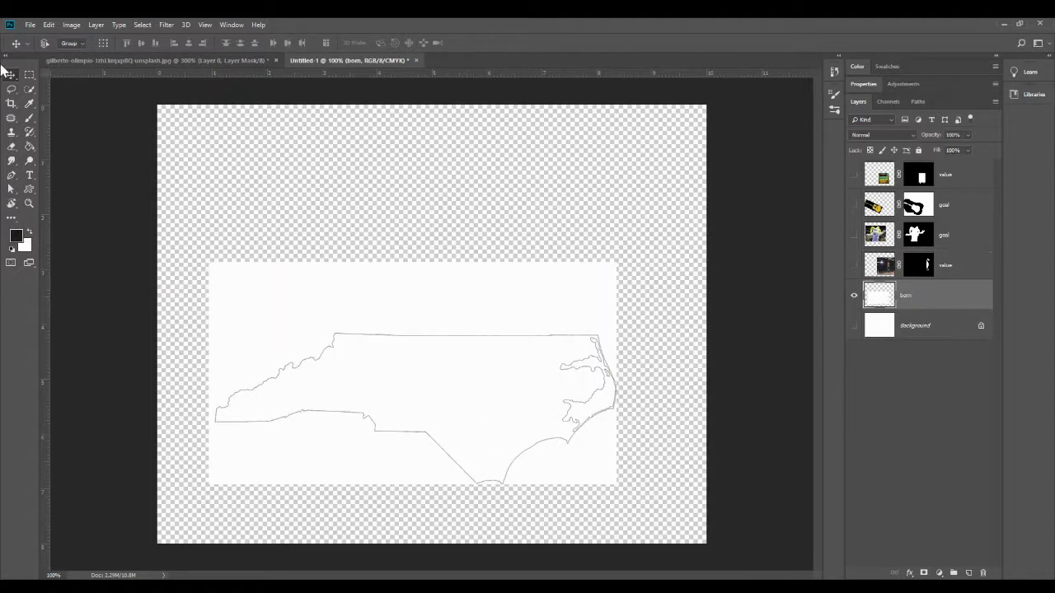
Step: Select all the white and transparent areas outside the North Carolina outline with the Magic Wand, undoing a trial deletion
{"action": "left_click", "coordinate": [27, 91]}
{"action": "left_click", "coordinate": [83, 100]}
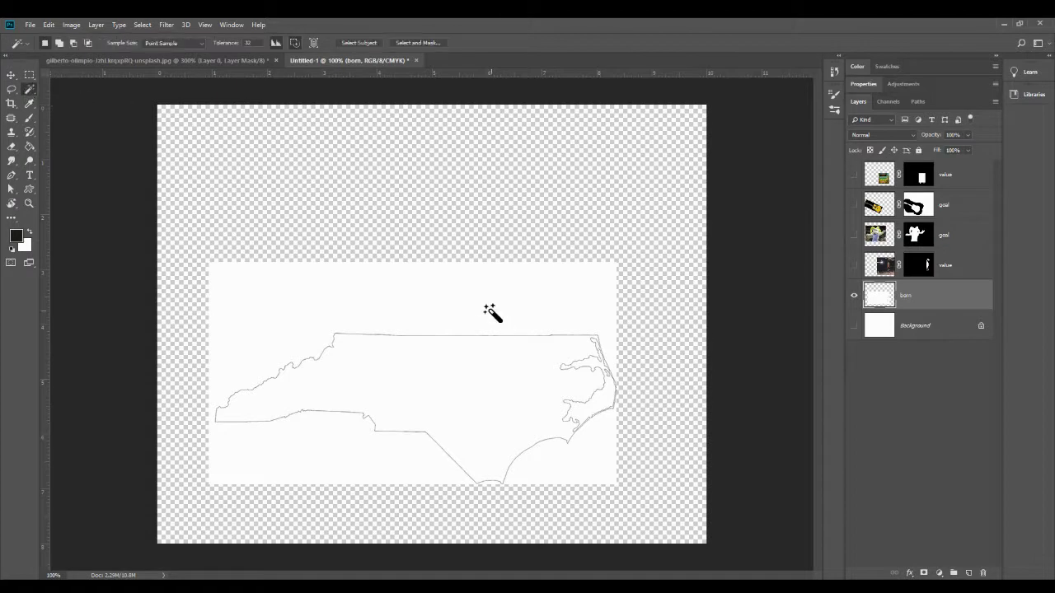
{"action": "key", "text": "Delete"}
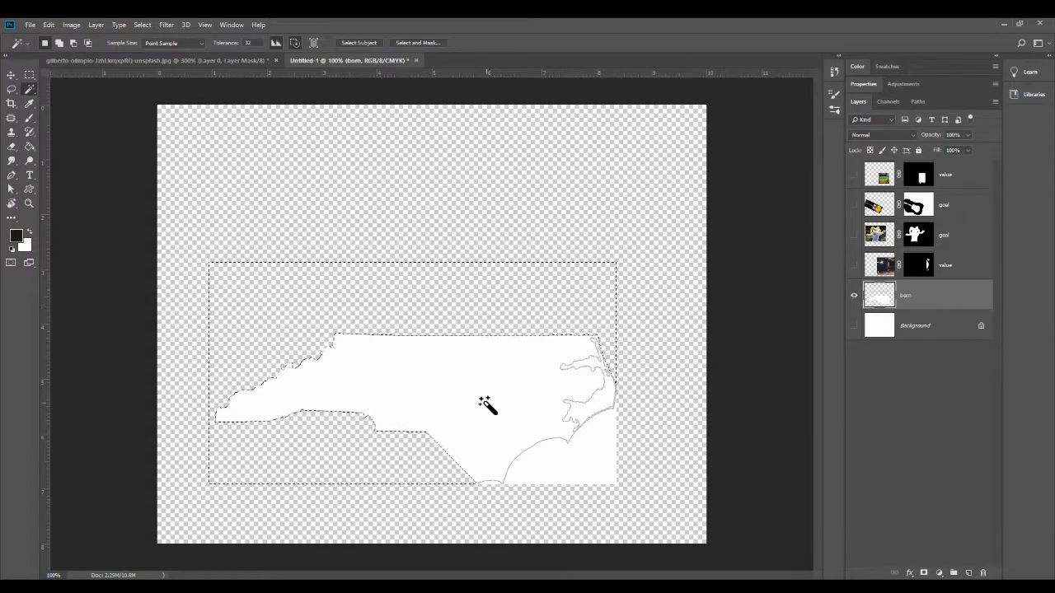
{"action": "key", "text": "ctrl+z"}
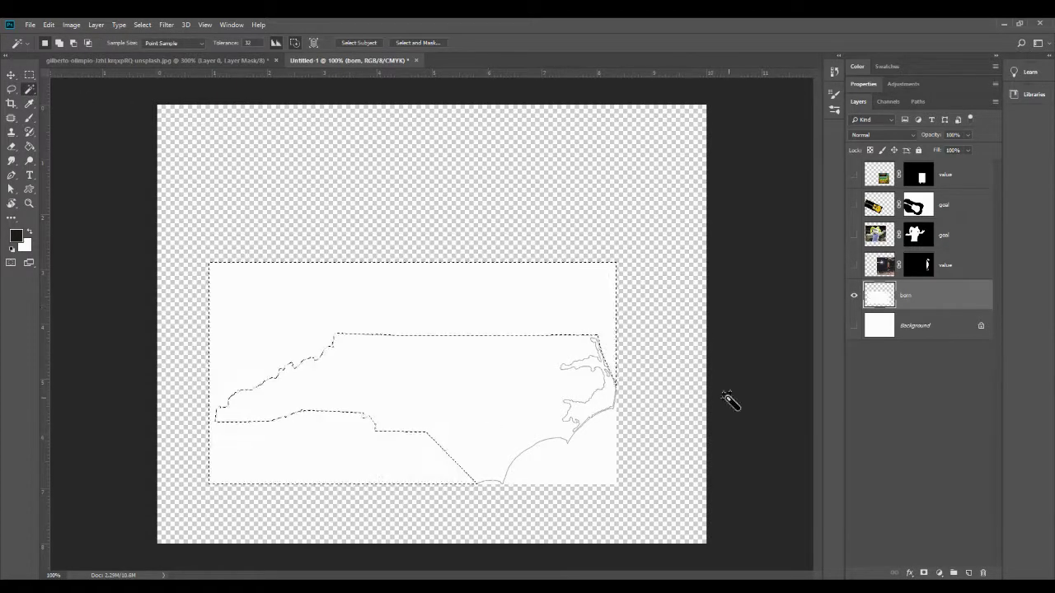
{"action": "left_click", "coordinate": [595, 465], "text": "shift"}
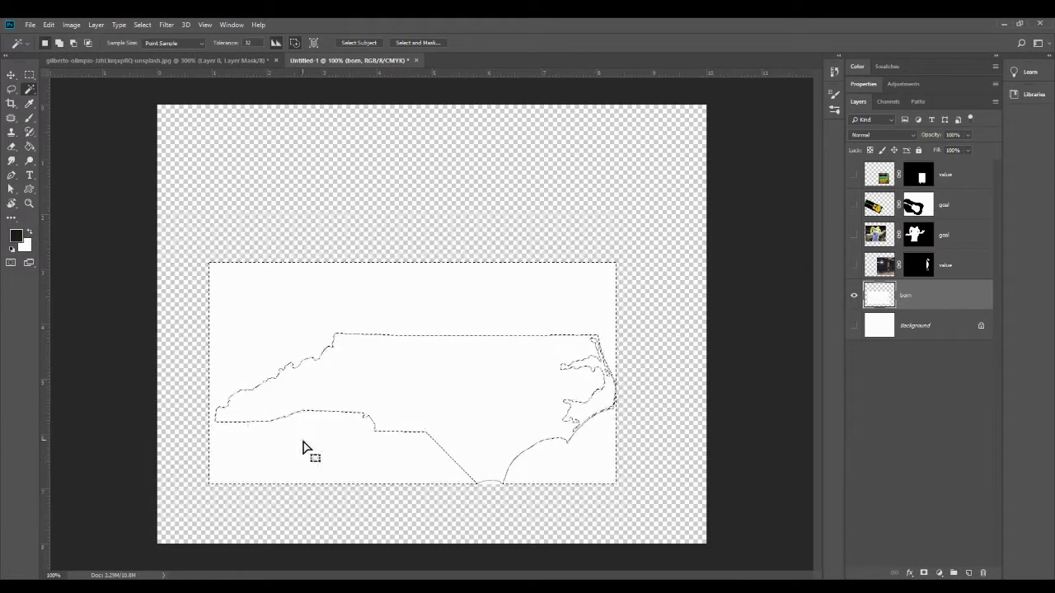
{"action": "left_click", "coordinate": [496, 491], "text": "shift"}
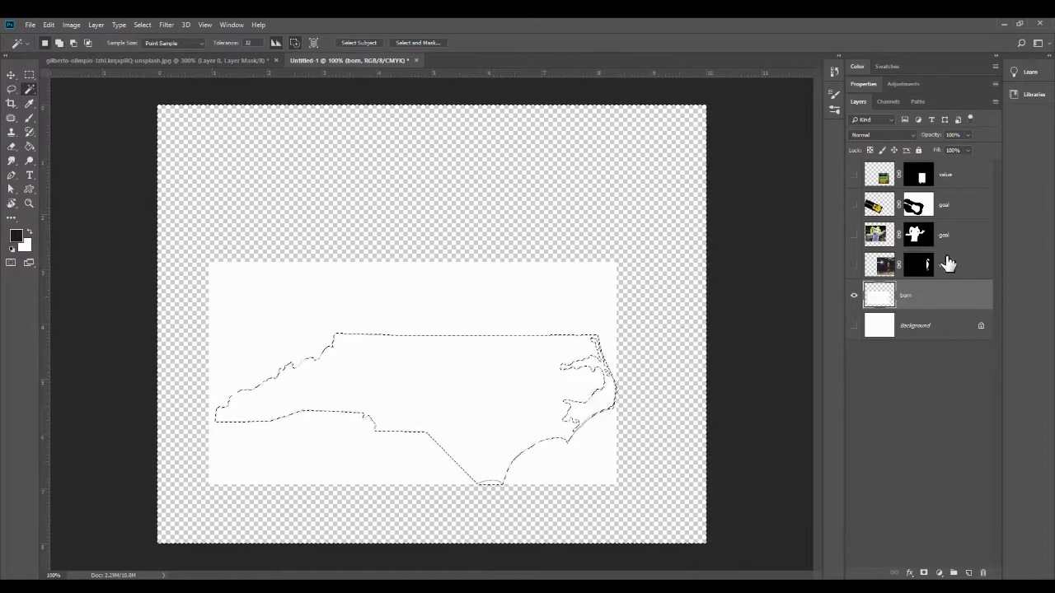
Step: Mask the born layer from the selection, invert the mask to keep the state's interior, and show the Background again
{"action": "left_click", "coordinate": [925, 572]}
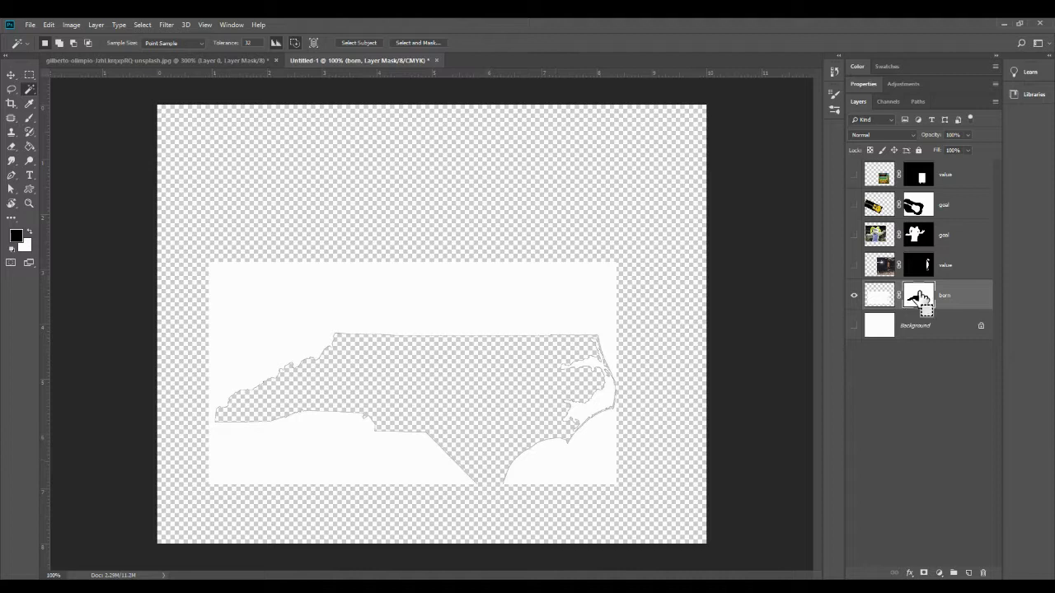
{"action": "key", "text": "ctrl+i"}
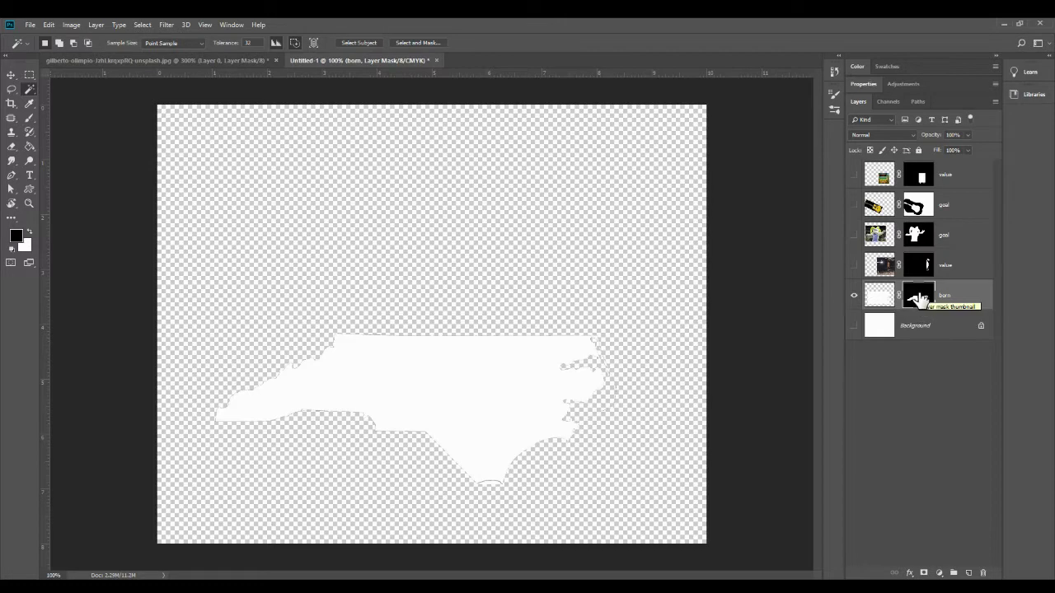
{"action": "left_click", "coordinate": [853, 327]}
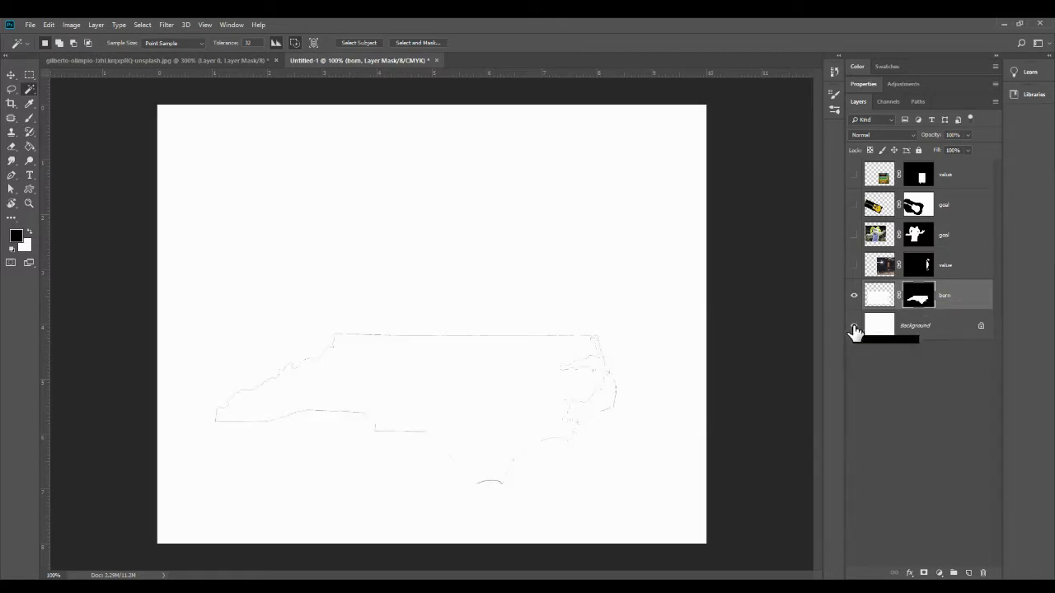
Step: Inspect the outline's edge up close by toggling the born layer and comparing its mask inverted and restored
{"action": "left_click", "coordinate": [854, 295]}
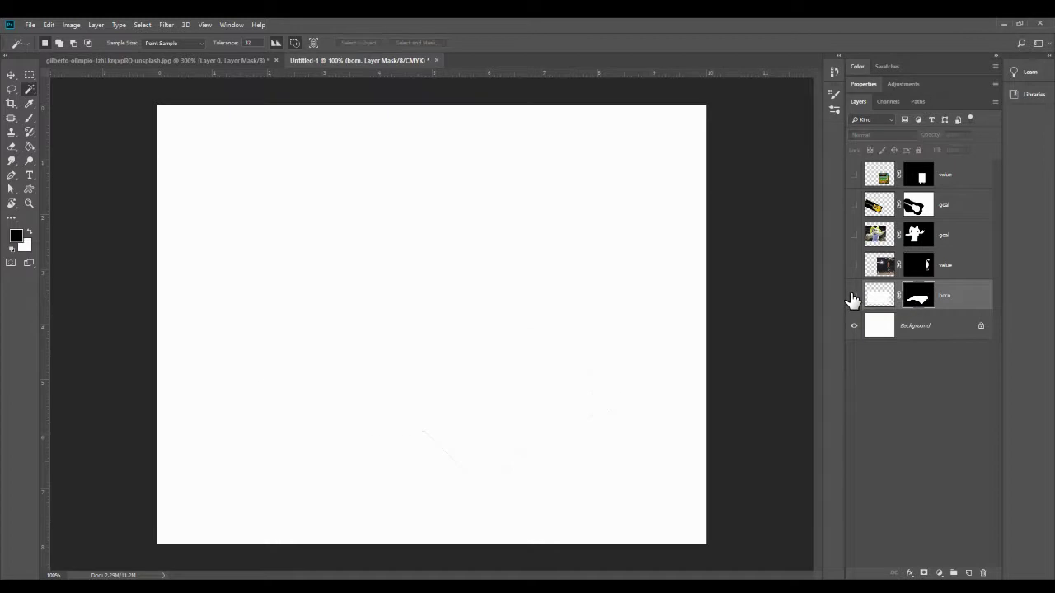
{"action": "key", "text": "ctrl+plus"}
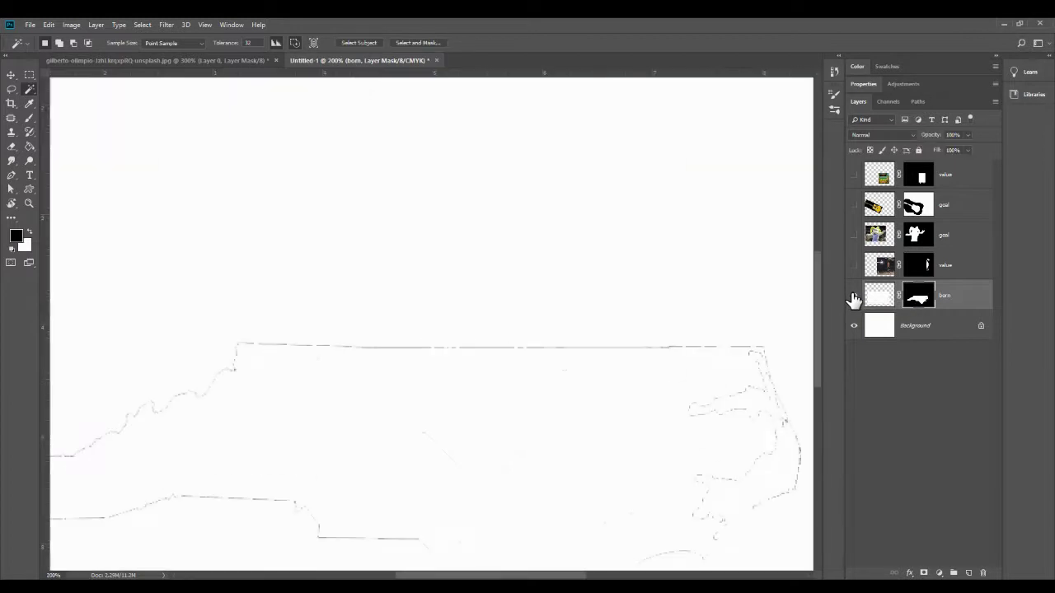
{"action": "key", "text": "ctrl+i"}
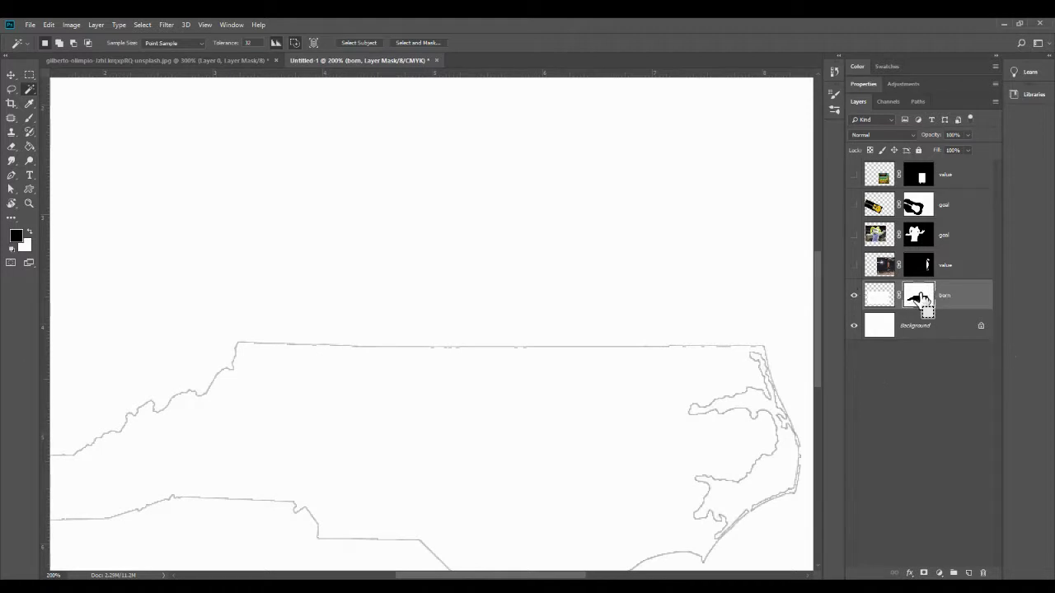
{"action": "key", "text": "ctrl+i"}
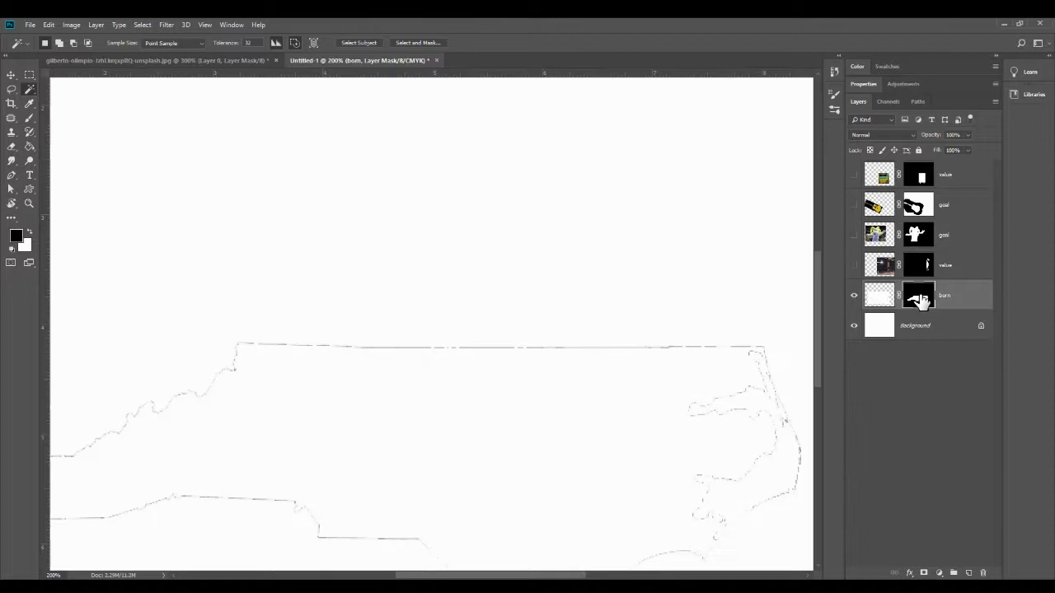
{"action": "key", "text": "ctrl+minus"}
{"action": "key", "text": "ctrl+minus"}
{"action": "key", "text": "ctrl+minus"}
Step: Duplicate the born layer, set the copy to Multiply at 98% opacity, and load the state shape as a selection
{"action": "left_click", "coordinate": [872, 306]}
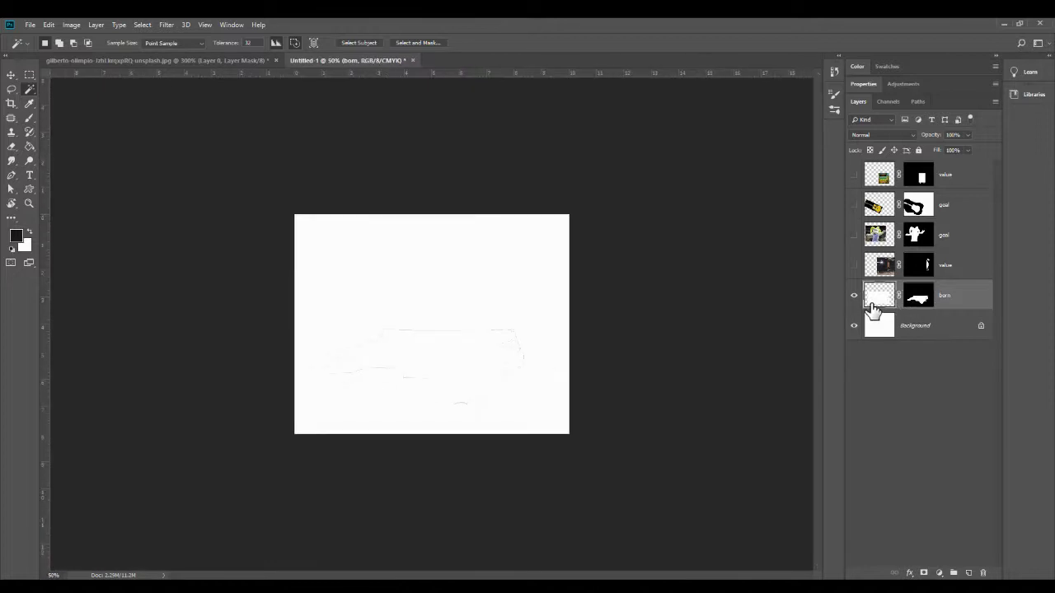
{"action": "key", "text": "ctrl+j"}
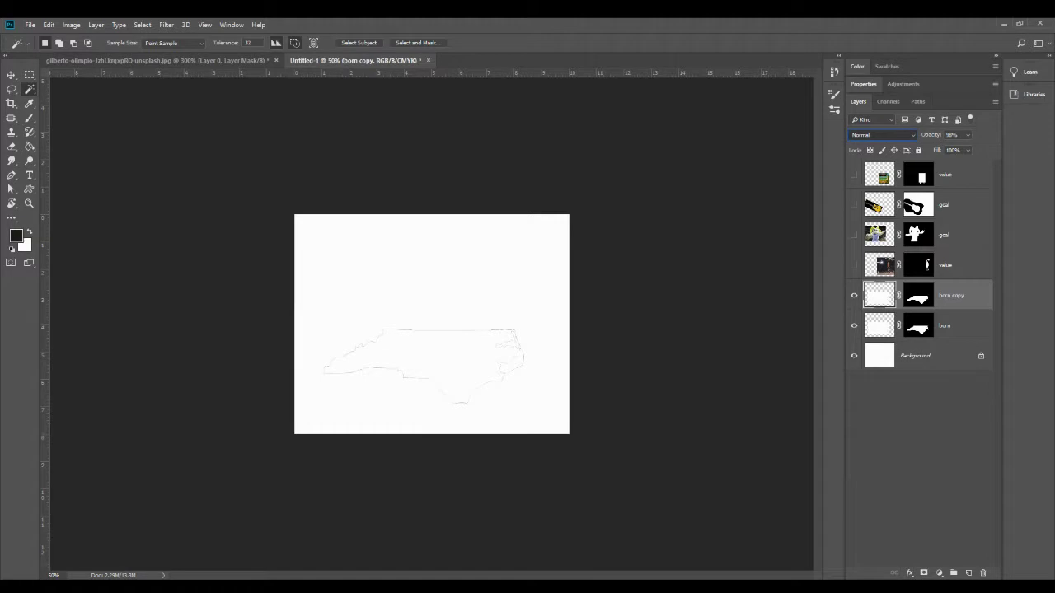
{"action": "left_click", "coordinate": [878, 179]}
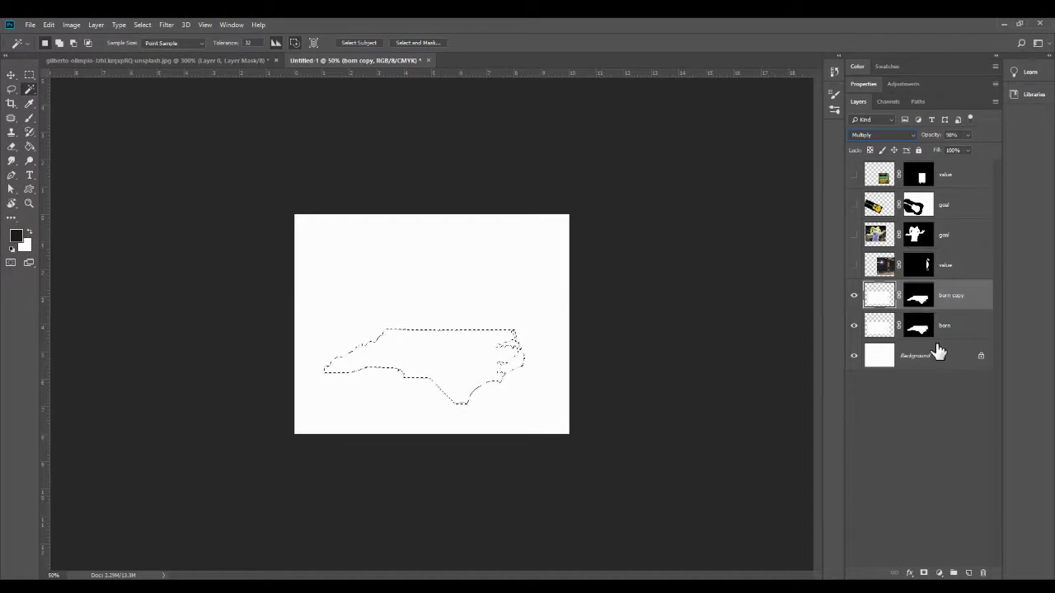
Step: Show the four cut-out layers again and group them together with the born copy layer
{"action": "left_click_drag", "start_coordinate": [855, 269], "coordinate": [854, 187]}
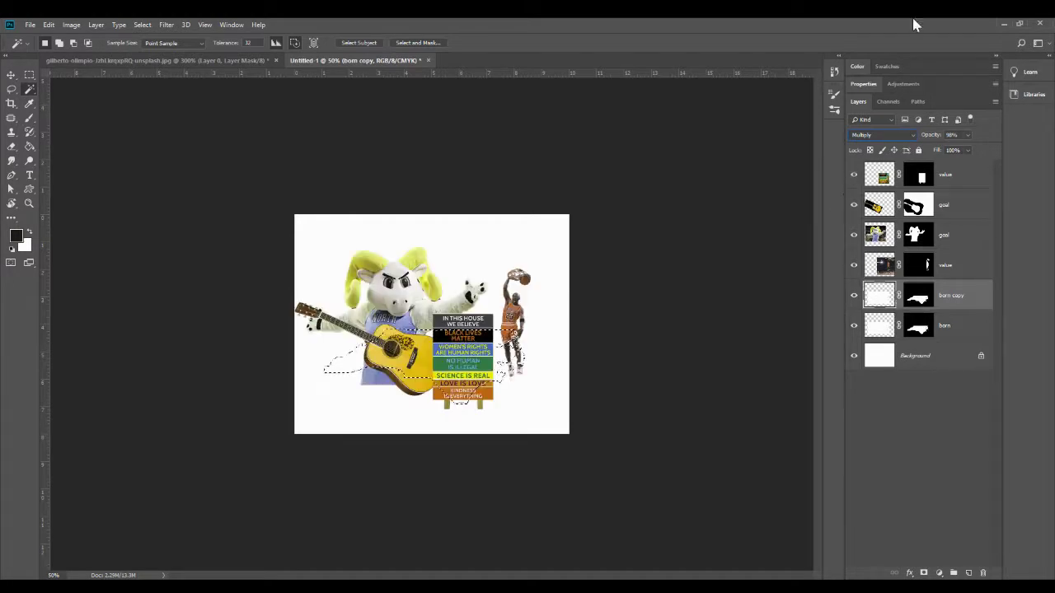
{"action": "left_click", "coordinate": [970, 175]}
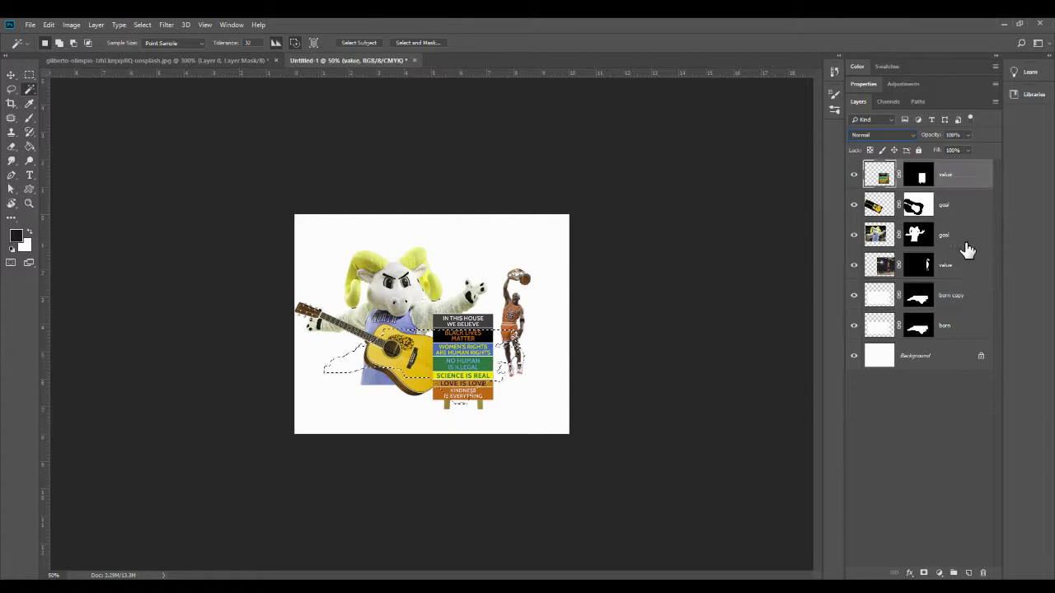
{"action": "left_click", "coordinate": [969, 269], "text": "shift"}
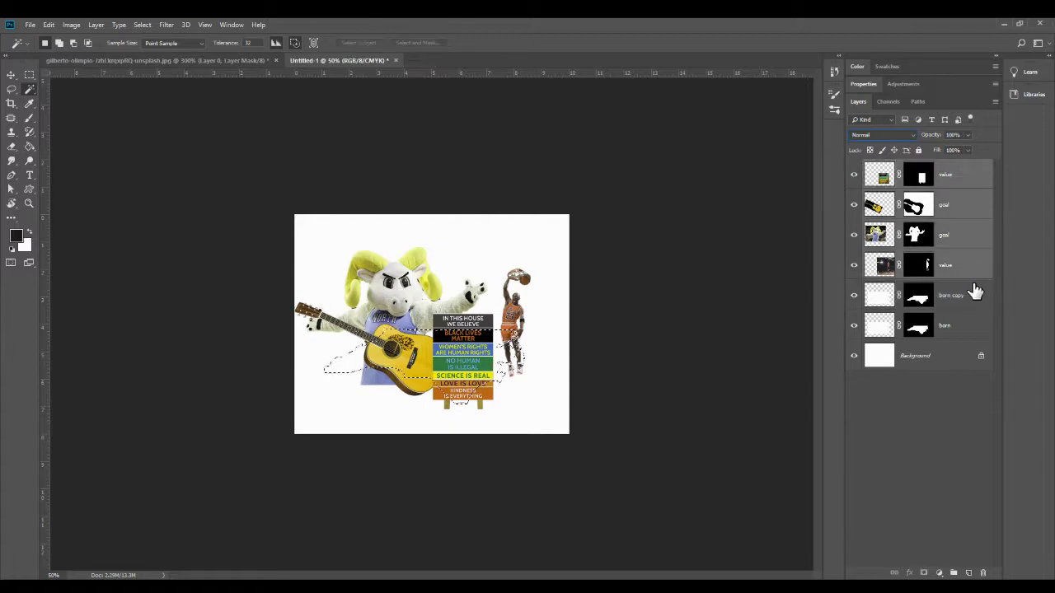
{"action": "left_click", "coordinate": [974, 291], "text": "shift"}
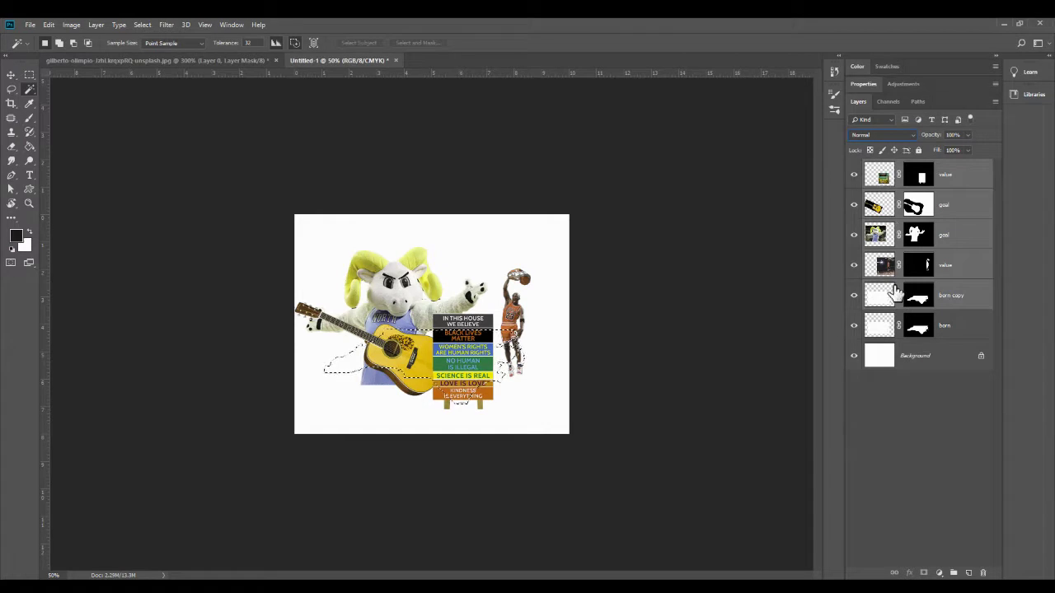
{"action": "left_click", "coordinate": [953, 573]}
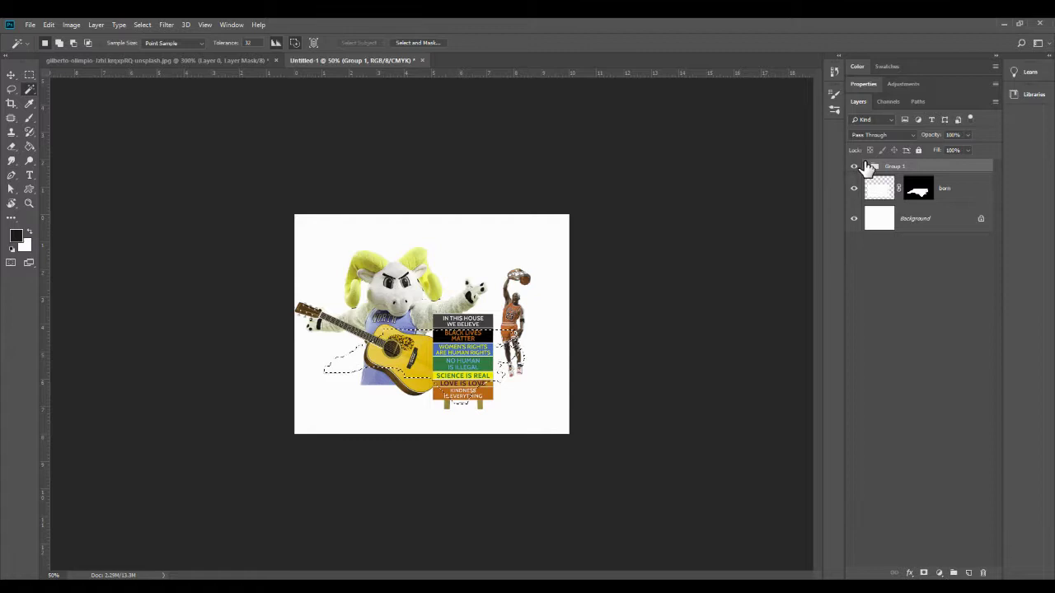
Step: Check the contents of the new group and hide the original born layer below it
{"action": "left_click", "coordinate": [867, 167]}
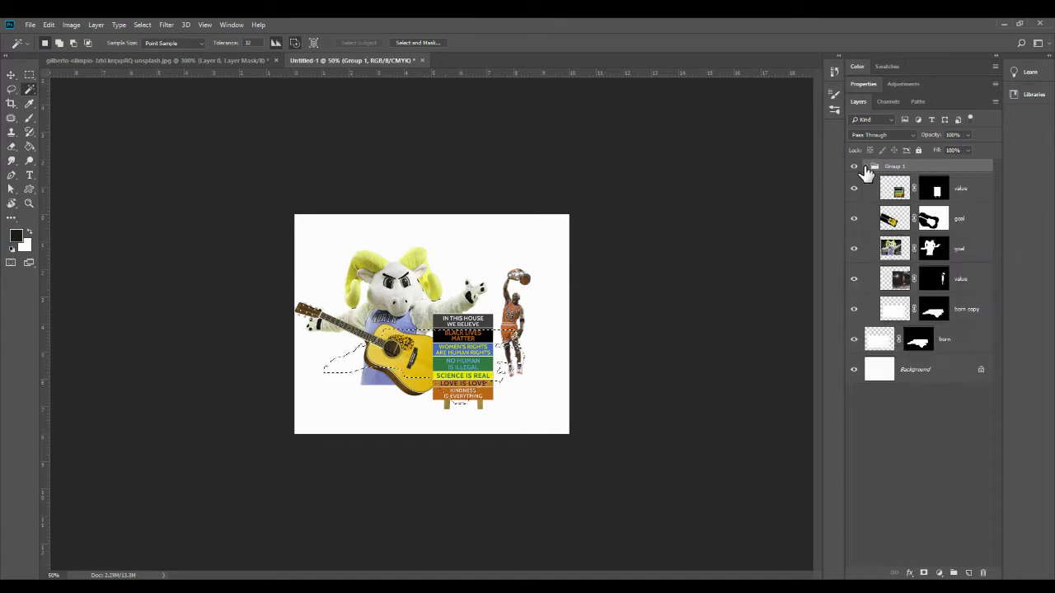
{"action": "left_click", "coordinate": [854, 339]}
{"action": "left_click", "coordinate": [867, 166]}
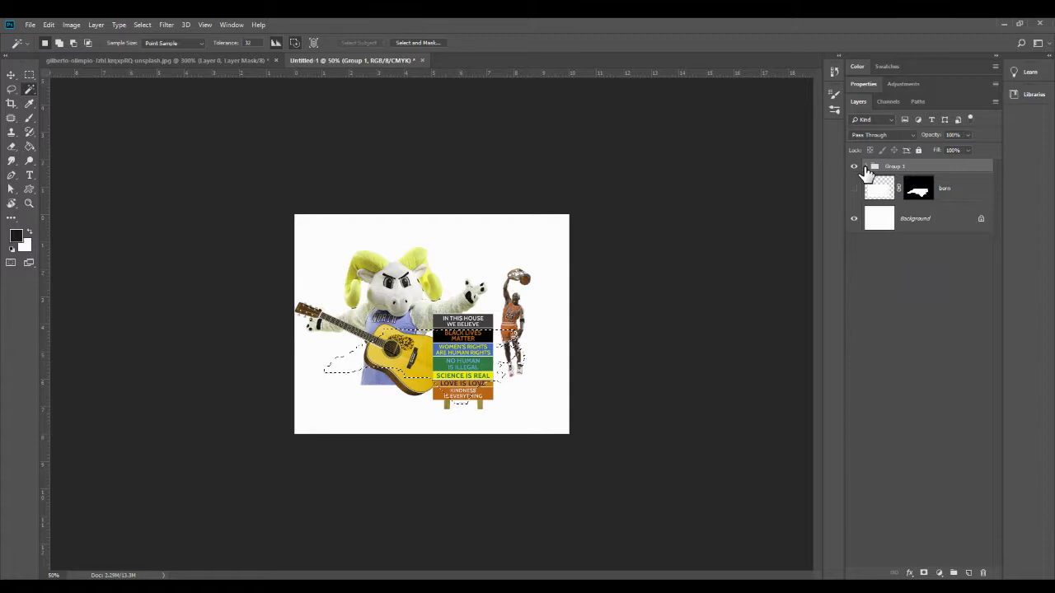
Step: Examine up close where the state-shaped selection crosses the guitar, the sign and the basketball player's legs
{"action": "key", "text": "ctrl+plus"}
{"action": "key", "text": "ctrl+plus"}
{"action": "key", "text": "ctrl+plus"}
{"action": "key", "text": "ctrl+plus"}
{"action": "left_click_drag", "start_coordinate": [562, 229], "coordinate": [718, 142]}
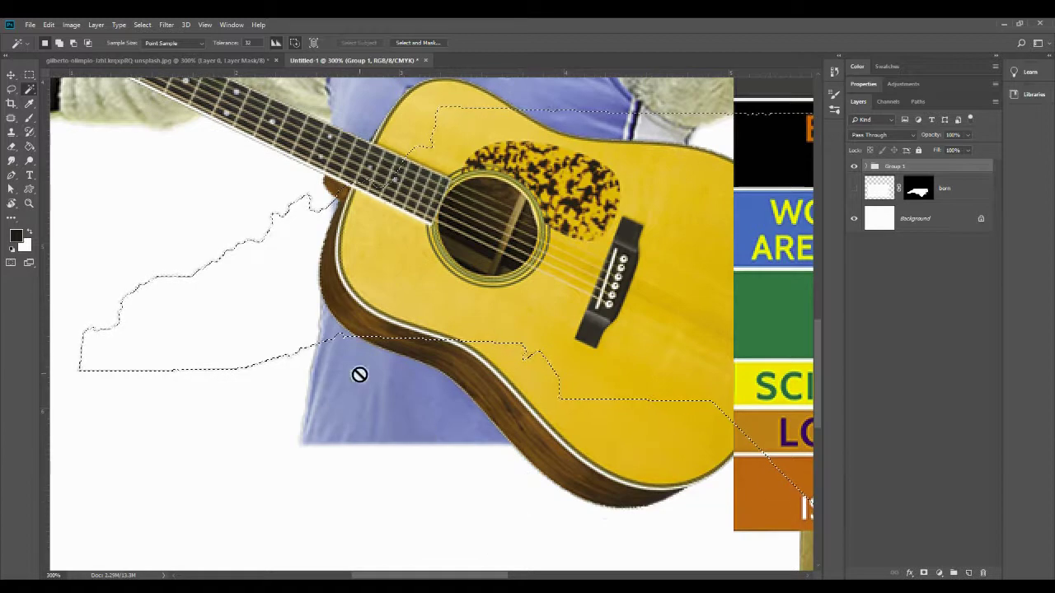
{"action": "left_click_drag", "start_coordinate": [515, 445], "coordinate": [242, 307]}
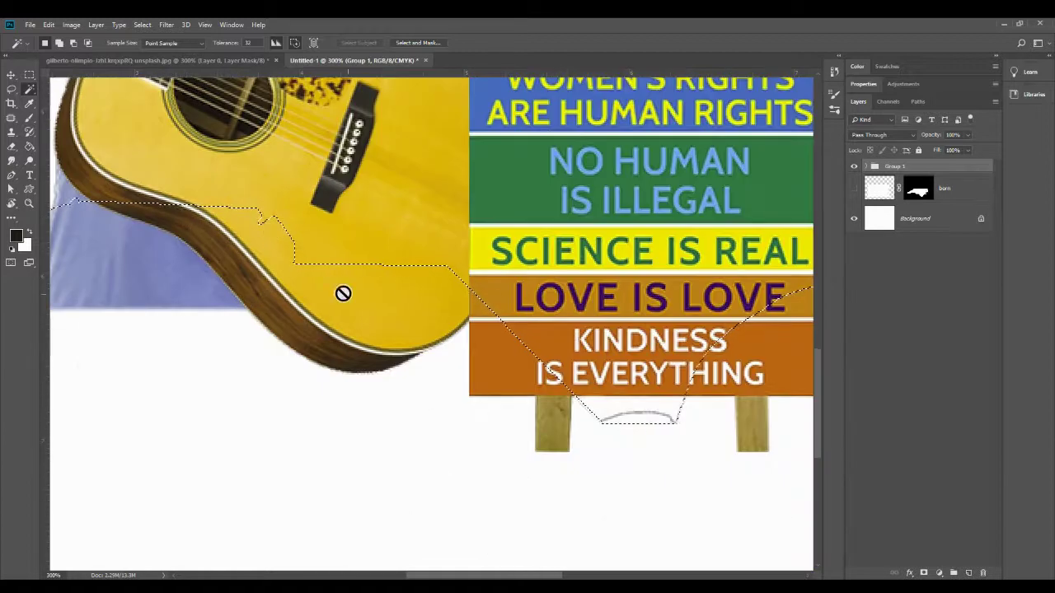
{"action": "left_click_drag", "start_coordinate": [405, 358], "coordinate": [207, 320]}
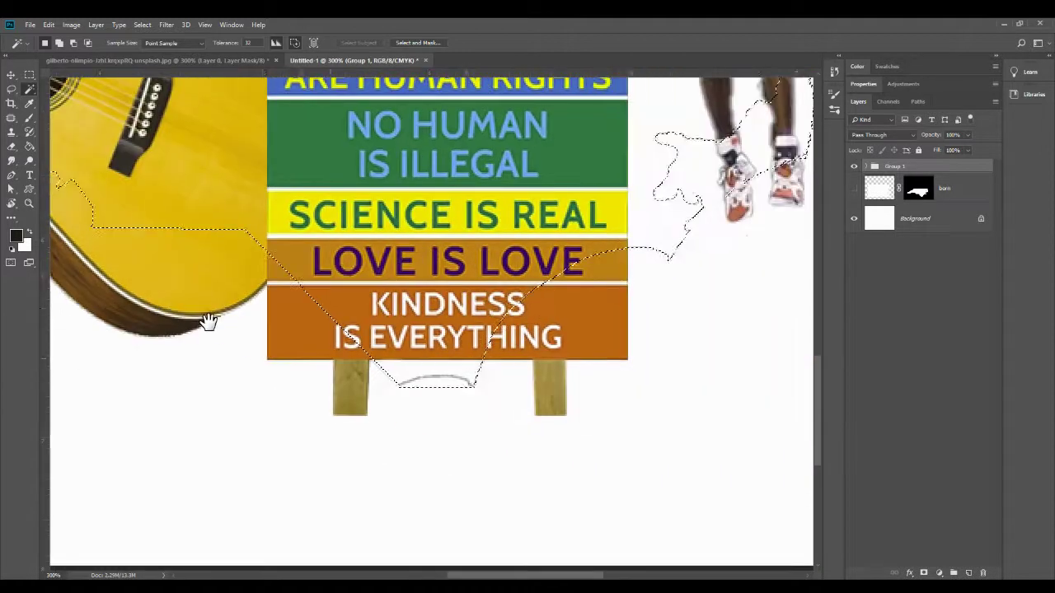
{"action": "left_click_drag", "start_coordinate": [659, 291], "coordinate": [456, 438]}
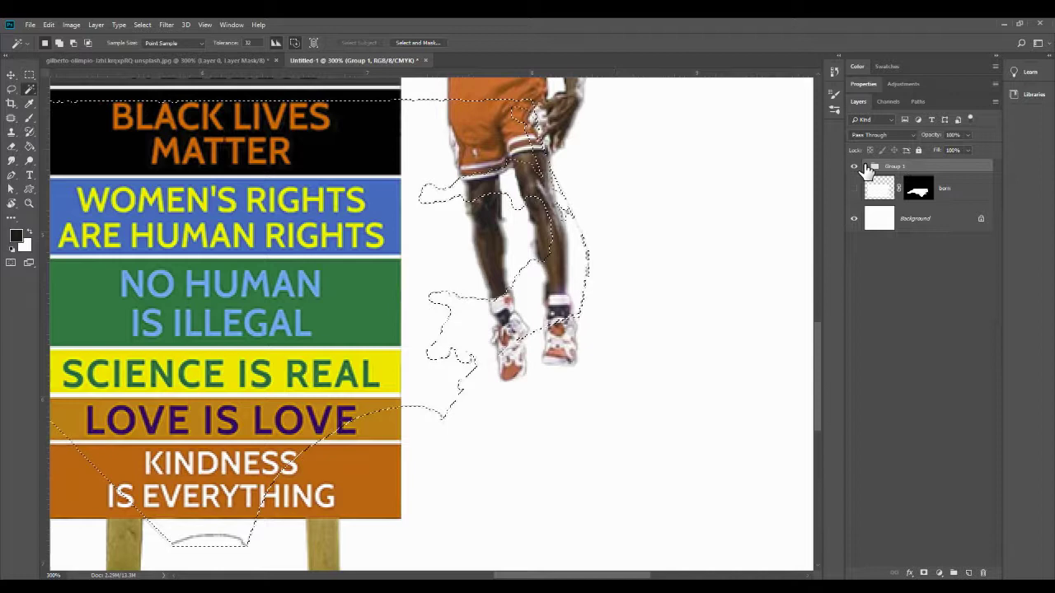
Step: Mask Group 1 with the state-shaped selection so the cut-outs are clipped to North Carolina
{"action": "left_click", "coordinate": [865, 167]}
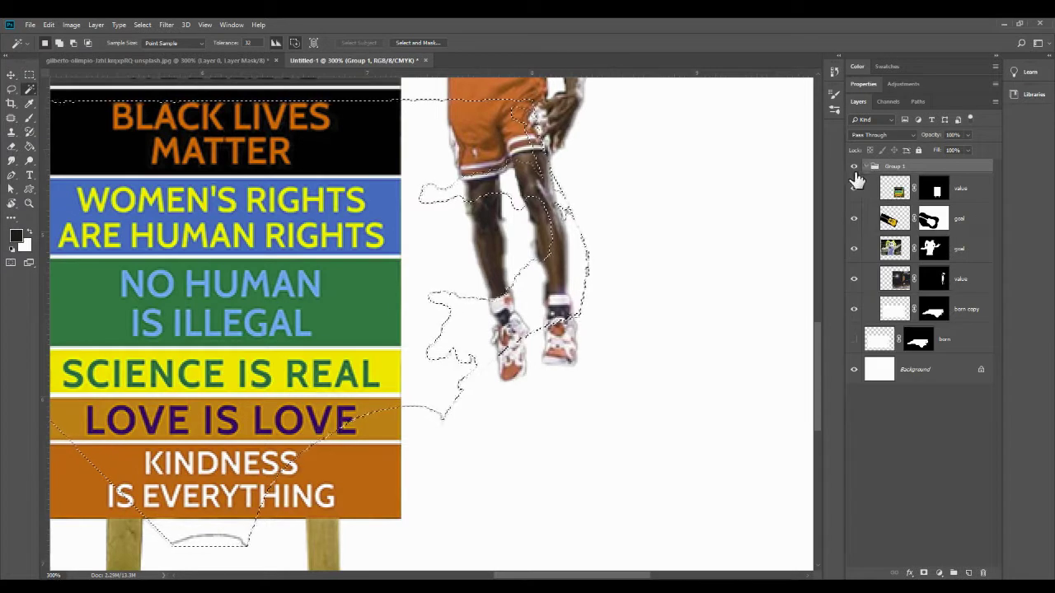
{"action": "left_click", "coordinate": [865, 168]}
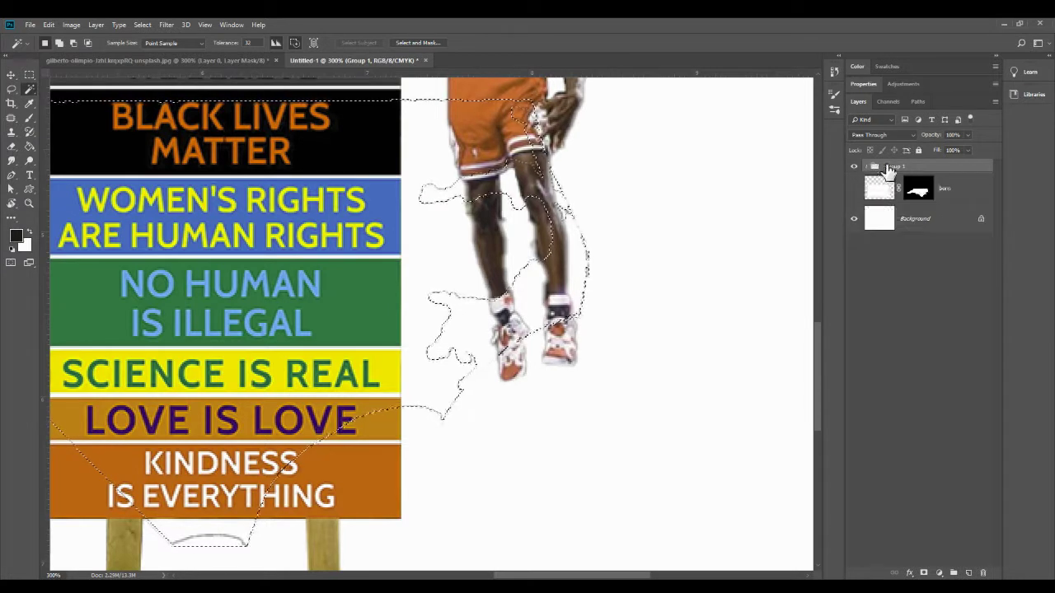
{"action": "left_click", "coordinate": [923, 573]}
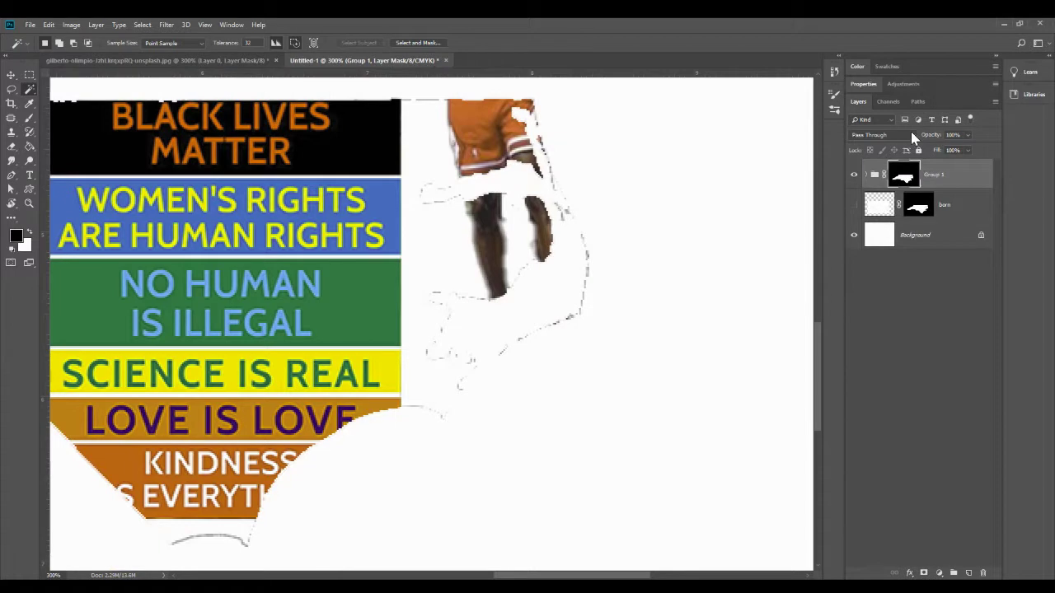
Step: Expand Group 1 and load the basketball player's layer mask as a selection
{"action": "key", "text": "ctrl+1"}
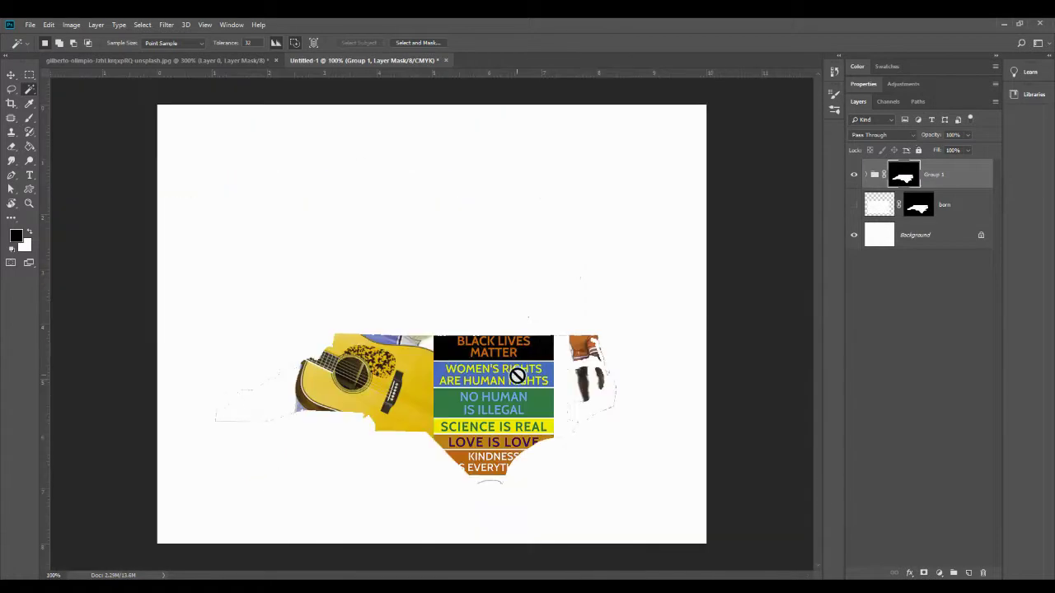
{"action": "left_click", "coordinate": [855, 199]}
{"action": "left_click", "coordinate": [865, 175]}
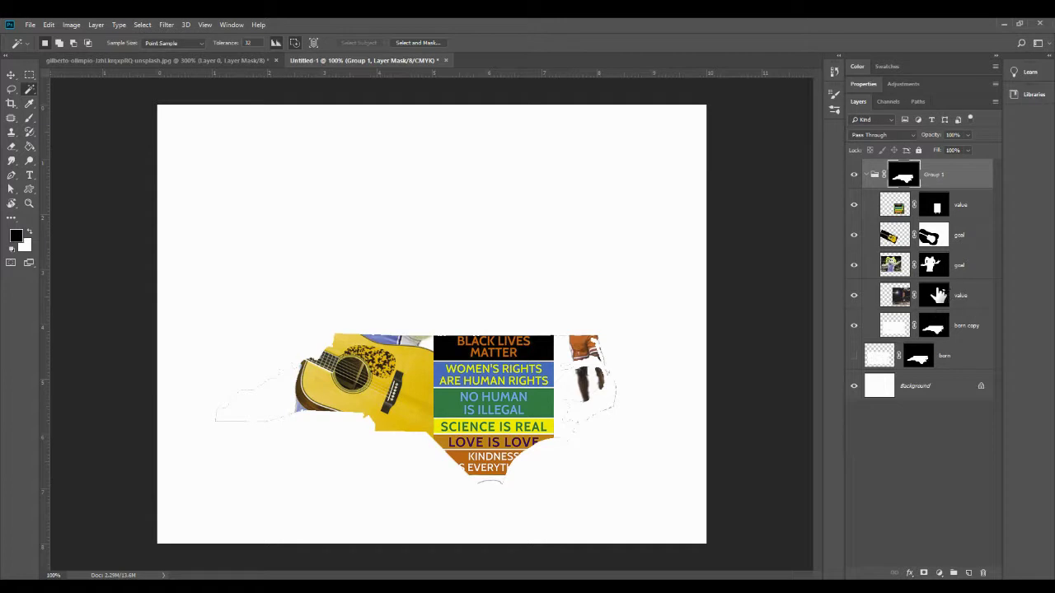
{"action": "left_click", "coordinate": [935, 297]}
{"action": "left_click_drag", "start_coordinate": [929, 302], "coordinate": [934, 299]}
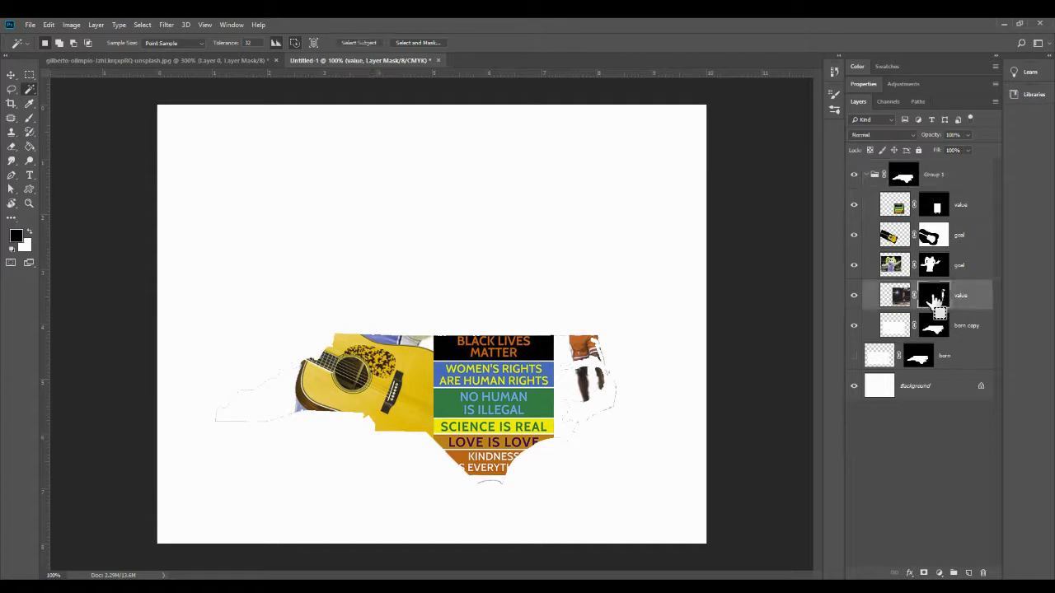
{"action": "left_click", "coordinate": [935, 302], "text": "ctrl"}
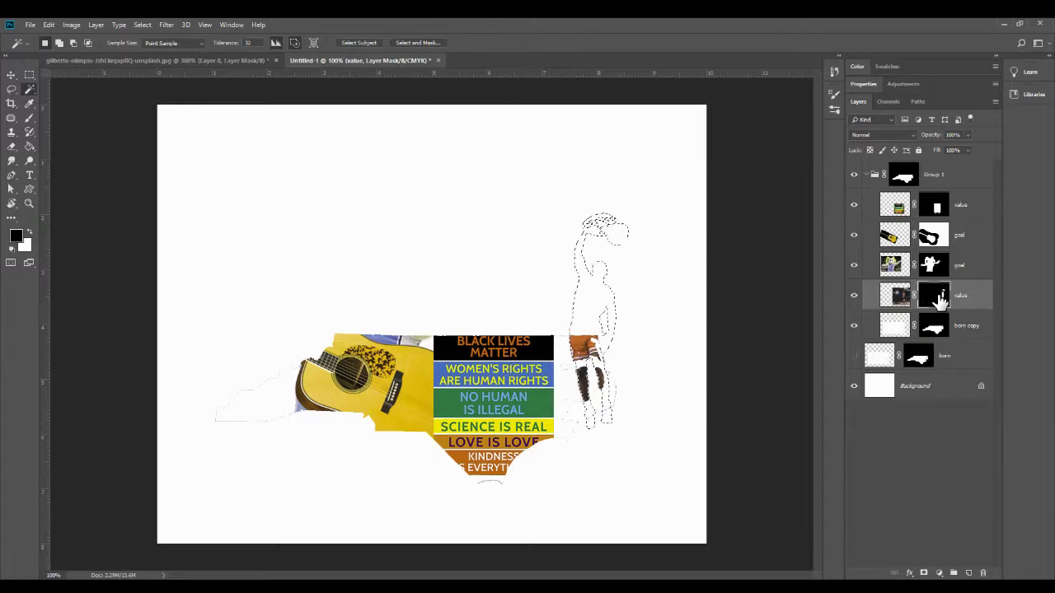
Step: With the player's mask loaded as a selection, brush white on Group 1's mask to reveal the ball, hoop and player's body
{"action": "key", "text": "b"}
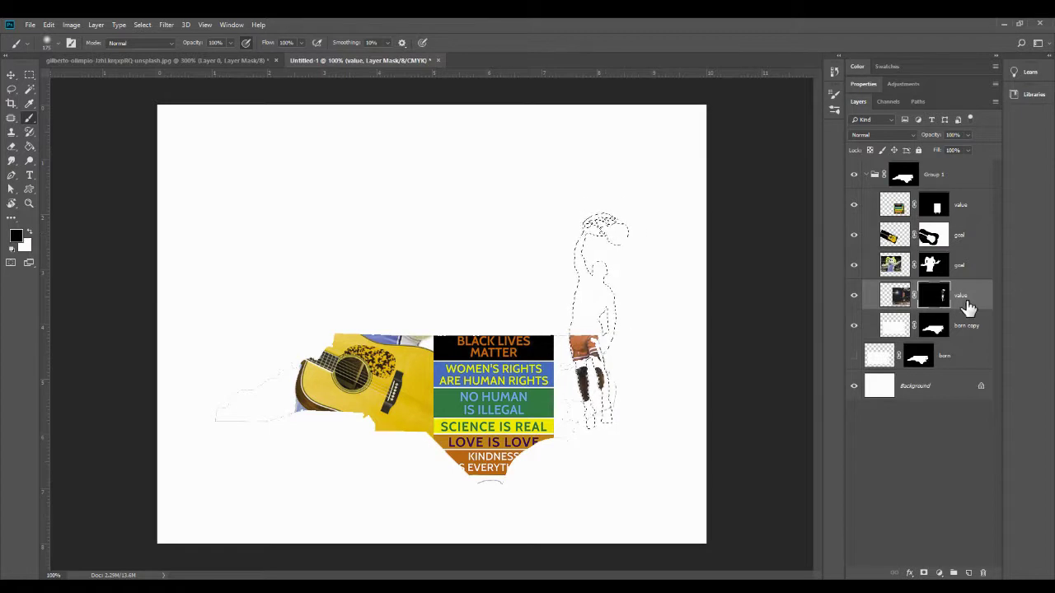
{"action": "key", "text": "ctrl+d"}
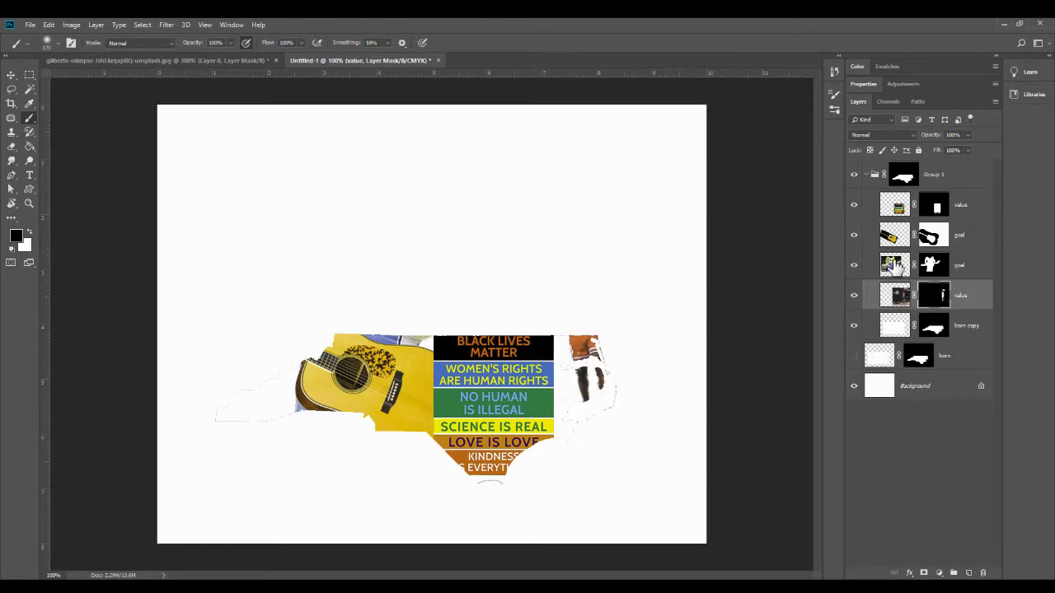
{"action": "left_click_drag", "start_coordinate": [927, 294], "coordinate": [928, 300]}
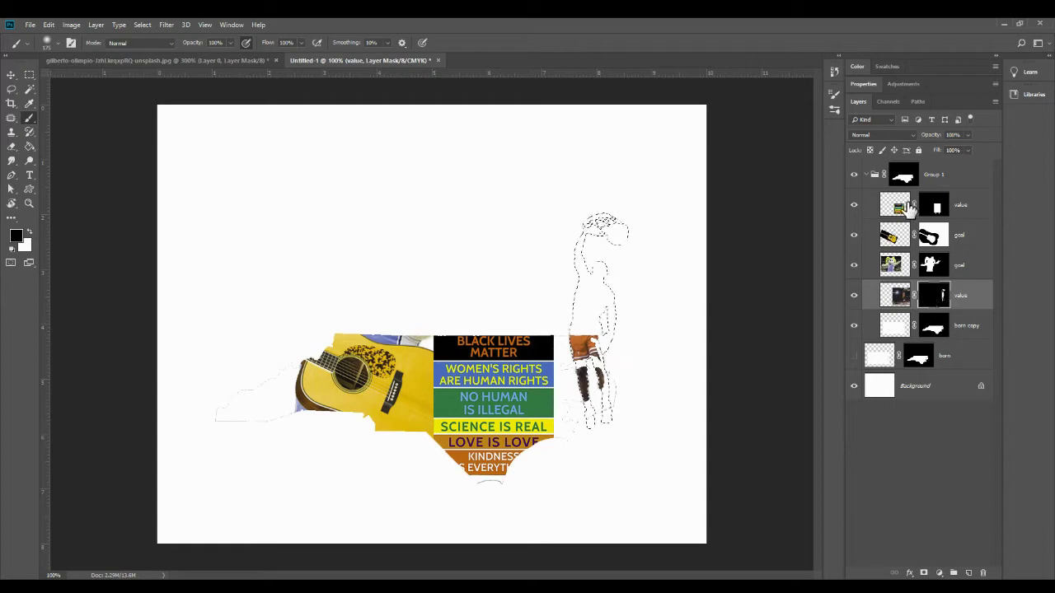
{"action": "left_click_drag", "start_coordinate": [908, 207], "coordinate": [912, 183]}
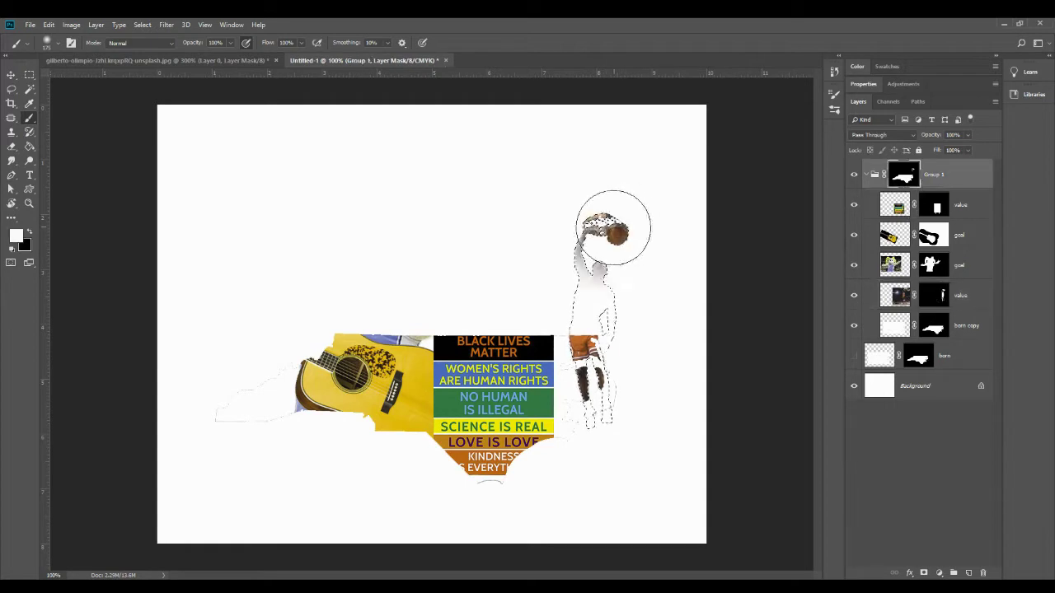
{"action": "mouse_move", "coordinate": [597, 327]}
{"action": "left_mouse_down"}
{"action": "mouse_move", "coordinate": [595, 354]}
{"action": "mouse_move", "coordinate": [581, 354]}
{"action": "mouse_move", "coordinate": [600, 354]}
{"action": "mouse_move", "coordinate": [346, 174]}
{"action": "left_mouse_up"}
Step: Reveal the player's lower legs and shoes on Group 1's mask with a smaller white brush and clear the selection
{"action": "key", "text": "ctrl+plus"}
{"action": "key", "text": "ctrl+plus"}
{"action": "key", "text": "ctrl+plus"}
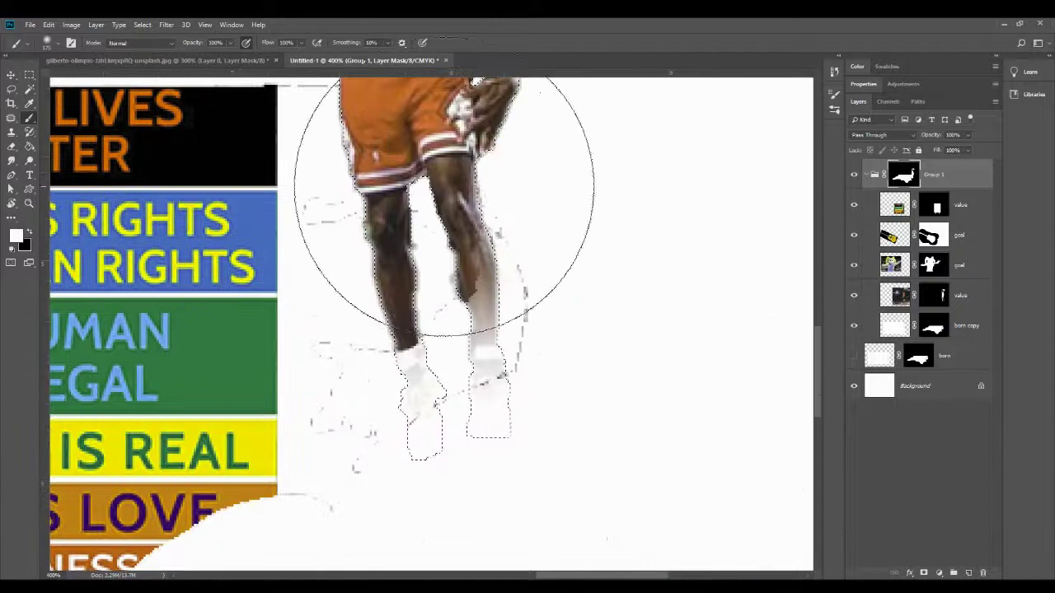
{"action": "key", "text": "bracketleft"}
{"action": "key", "text": "bracketleft"}
{"action": "key", "text": "bracketleft"}
{"action": "key", "text": "bracketleft"}
{"action": "key", "text": "bracketleft"}
{"action": "key", "text": "bracketleft"}
{"action": "key", "text": "bracketleft"}
{"action": "key", "text": "bracketleft"}
{"action": "key", "text": "bracketleft"}
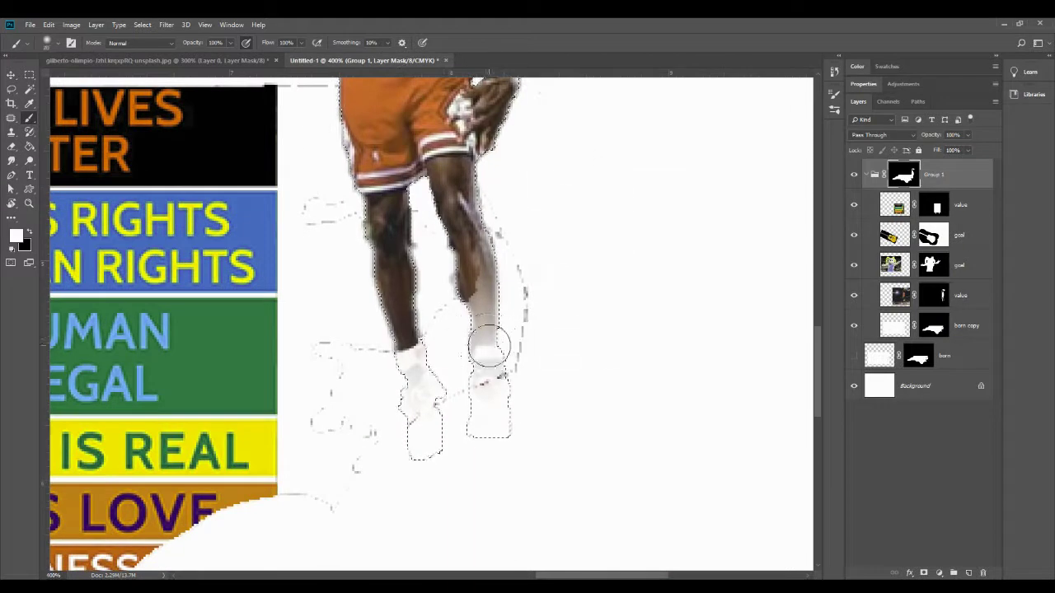
{"action": "mouse_move", "coordinate": [487, 346]}
{"action": "left_mouse_down"}
{"action": "mouse_move", "coordinate": [393, 406]}
{"action": "mouse_move", "coordinate": [511, 357]}
{"action": "mouse_move", "coordinate": [405, 408]}
{"action": "mouse_move", "coordinate": [409, 340]}
{"action": "mouse_move", "coordinate": [492, 288]}
{"action": "mouse_move", "coordinate": [412, 383]}
{"action": "mouse_move", "coordinate": [463, 347]}
{"action": "mouse_move", "coordinate": [479, 368]}
{"action": "mouse_move", "coordinate": [412, 406]}
{"action": "mouse_move", "coordinate": [447, 378]}
{"action": "mouse_move", "coordinate": [488, 367]}
{"action": "left_mouse_up"}
{"action": "key", "text": "ctrl+z"}
{"action": "key", "text": "ctrl+d"}
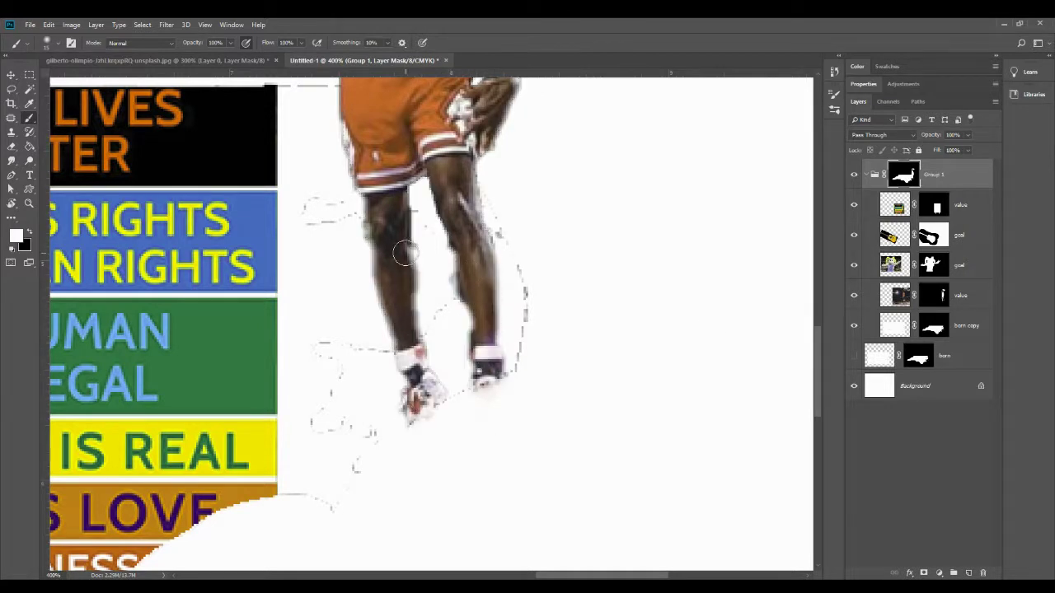
{"action": "key", "text": "ctrl+minus"}
{"action": "key", "text": "ctrl+minus"}
{"action": "key", "text": "ctrl+minus"}
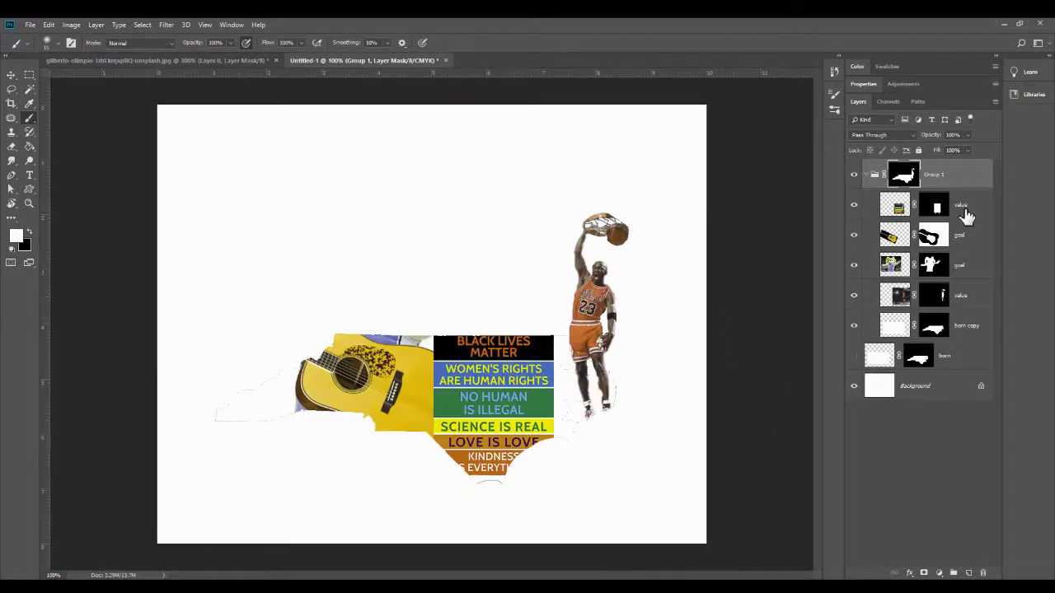
Step: Using the sign's and the mascot's layer masks as selections, paint white on Group 1's mask to reveal the sign's top and the mascot
{"action": "left_click", "coordinate": [933, 210]}
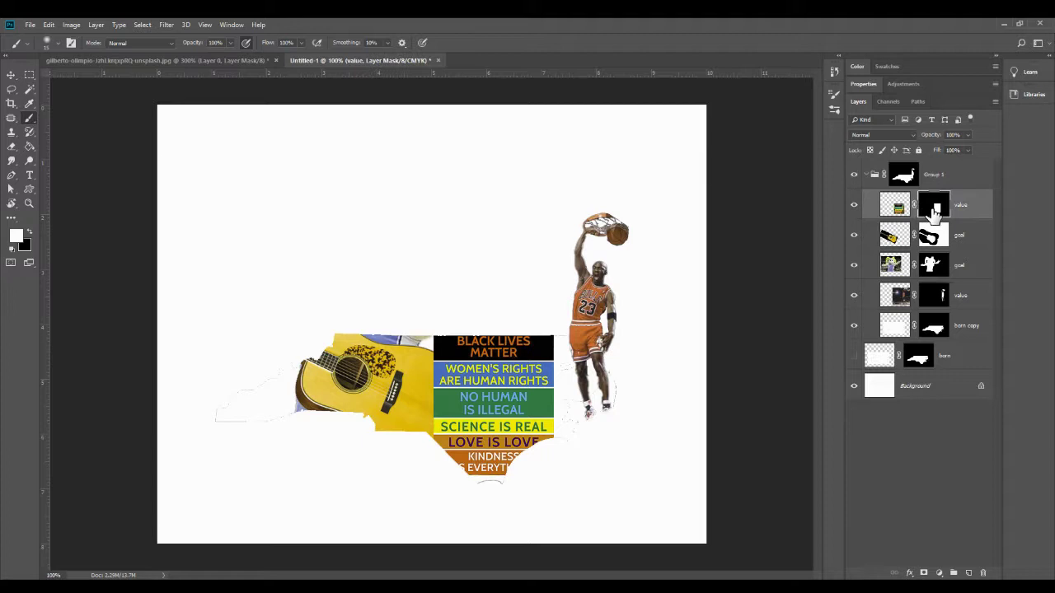
{"action": "left_click", "coordinate": [934, 210], "text": "alt"}
{"action": "left_click", "coordinate": [934, 211], "text": "alt"}
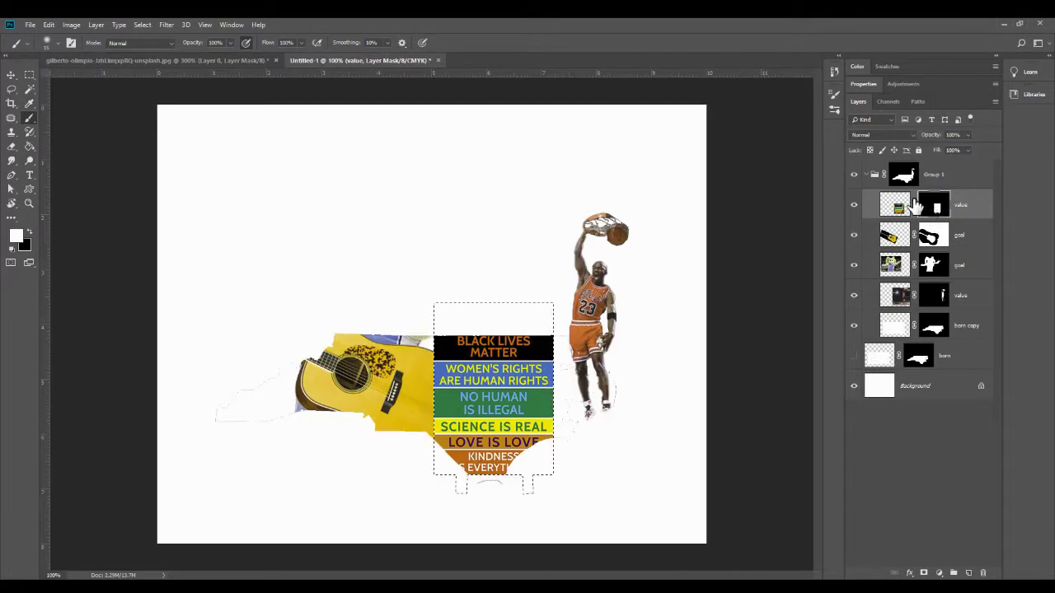
{"action": "left_click", "coordinate": [909, 175]}
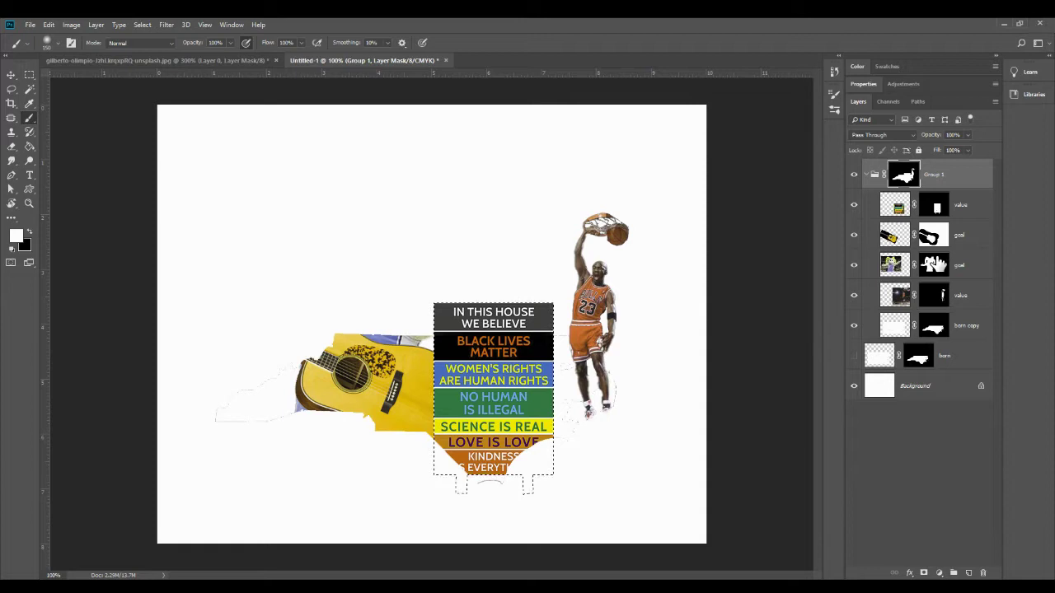
{"action": "left_click", "coordinate": [933, 264], "text": "ctrl"}
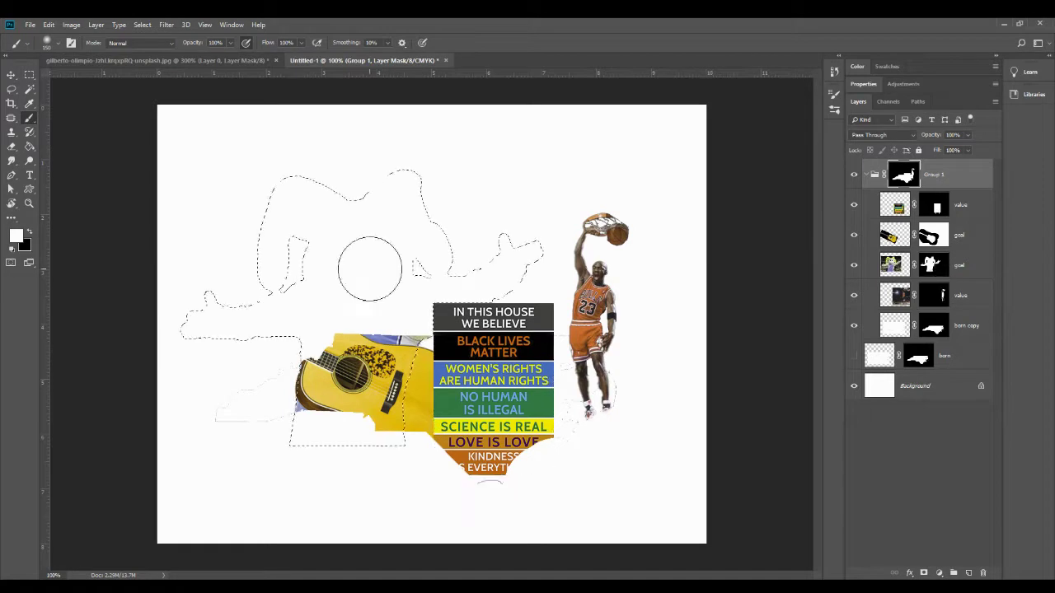
{"action": "mouse_move", "coordinate": [544, 268]}
{"action": "left_mouse_down"}
{"action": "mouse_move", "coordinate": [483, 268]}
{"action": "mouse_move", "coordinate": [376, 320]}
{"action": "mouse_move", "coordinate": [291, 331]}
{"action": "mouse_move", "coordinate": [435, 339]}
{"action": "mouse_move", "coordinate": [449, 360]}
{"action": "mouse_move", "coordinate": [270, 355]}
{"action": "mouse_move", "coordinate": [282, 348]}
{"action": "mouse_move", "coordinate": [292, 414]}
{"action": "mouse_move", "coordinate": [389, 413]}
{"action": "mouse_move", "coordinate": [292, 309]}
{"action": "mouse_move", "coordinate": [175, 325]}
{"action": "mouse_move", "coordinate": [287, 208]}
{"action": "mouse_move", "coordinate": [372, 265]}
{"action": "left_mouse_up"}
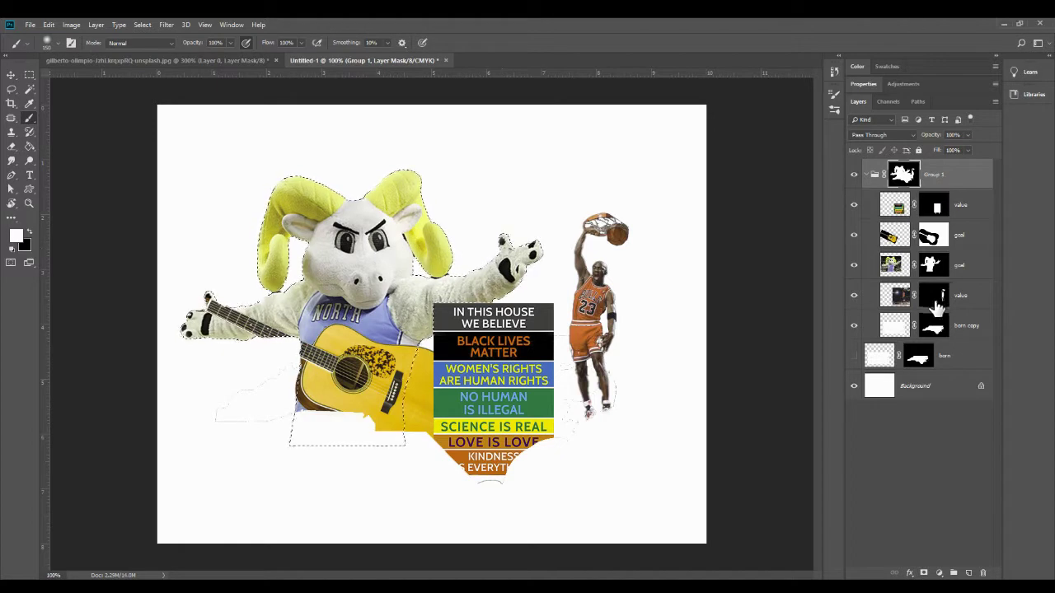
Step: Load the guitar's layer mask as a selection, reveal the headstock in white on Group 1's mask, and deselect
{"action": "left_click_drag", "start_coordinate": [940, 305], "coordinate": [932, 236]}
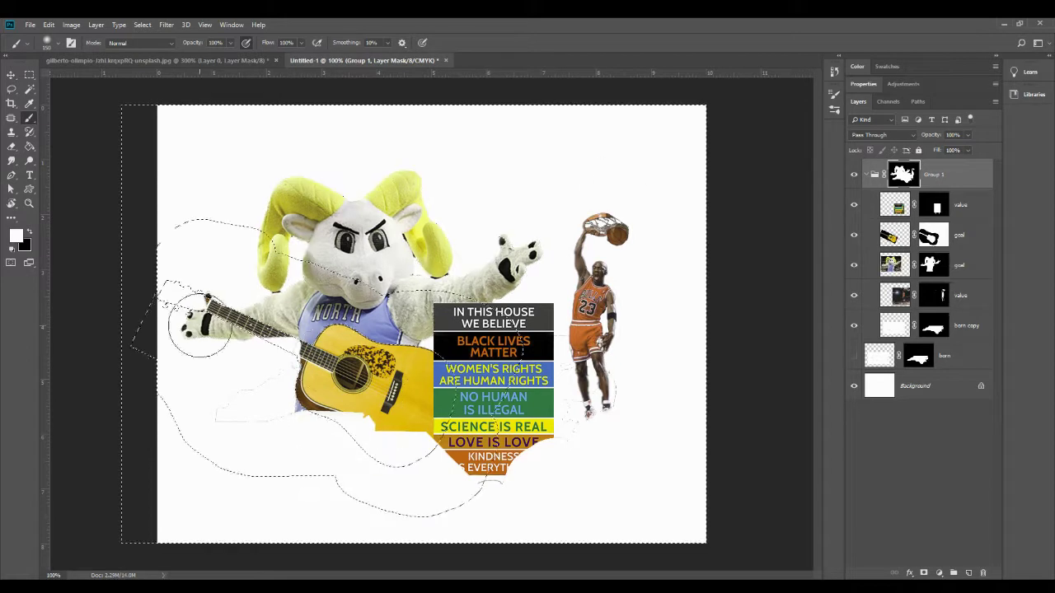
{"action": "left_click_drag", "start_coordinate": [173, 306], "coordinate": [163, 290]}
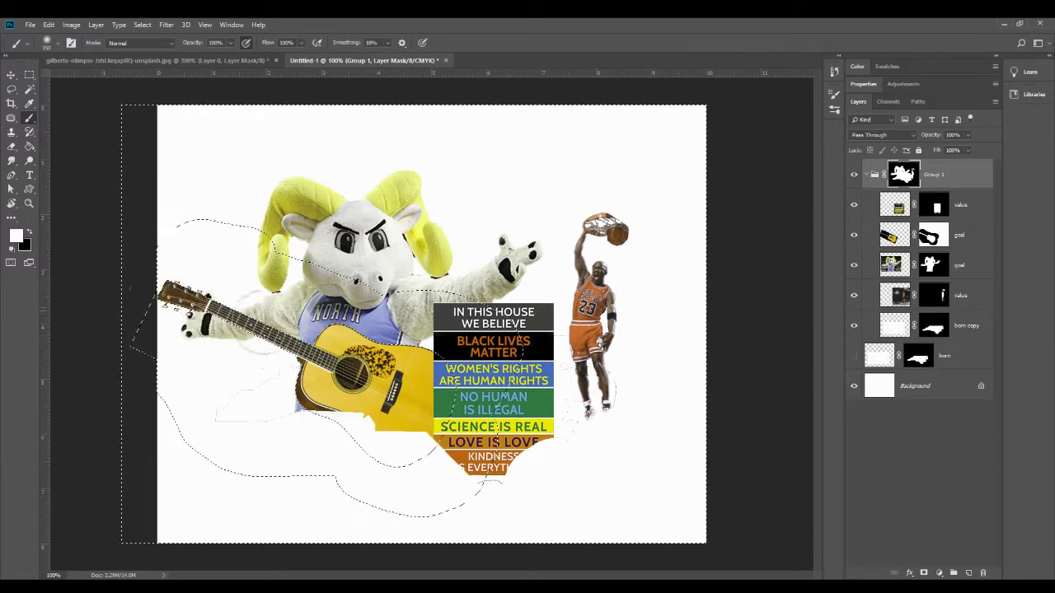
{"action": "left_click_drag", "start_coordinate": [321, 370], "coordinate": [339, 407]}
{"action": "key", "text": "ctrl+alt+z"}
{"action": "key", "text": "ctrl+alt+z"}
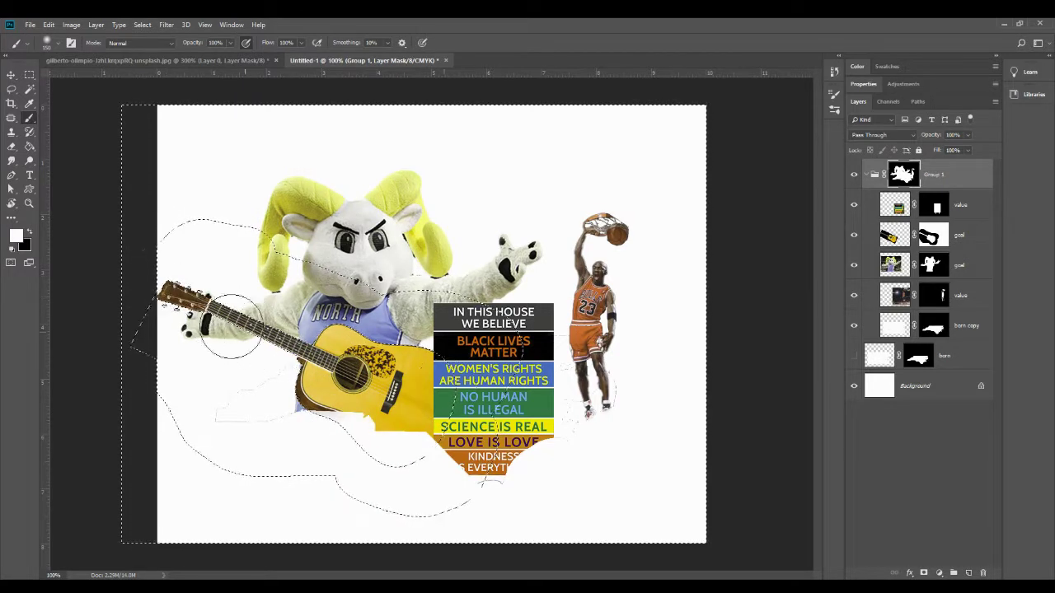
{"action": "key", "text": "ctrl+d"}
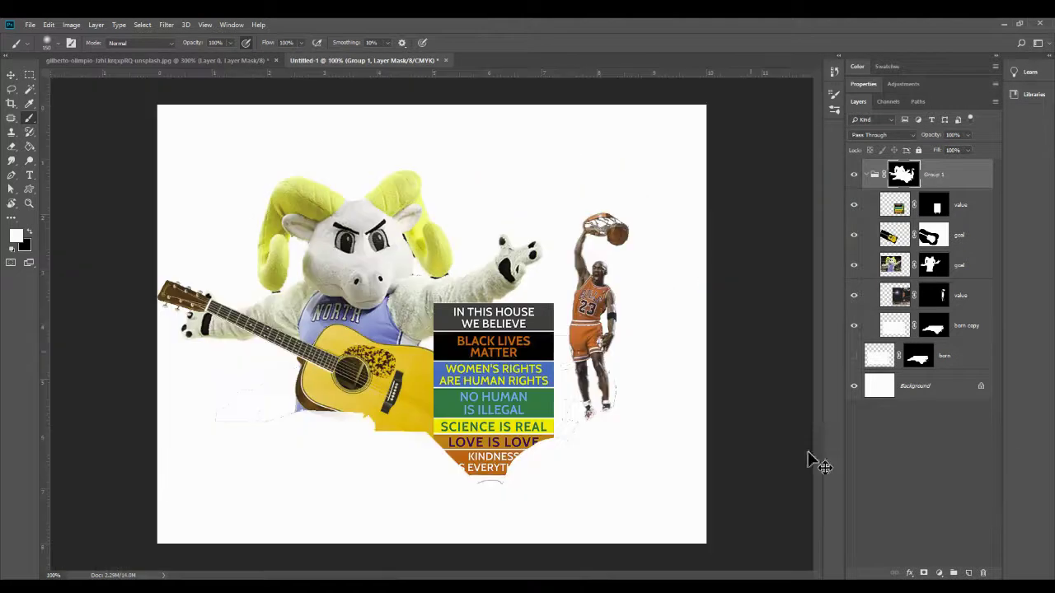
Step: Show the original born layer below the group and load its state-shaped mask as a selection
{"action": "left_click", "coordinate": [854, 355]}
{"action": "key", "text": "ctrl+plus"}
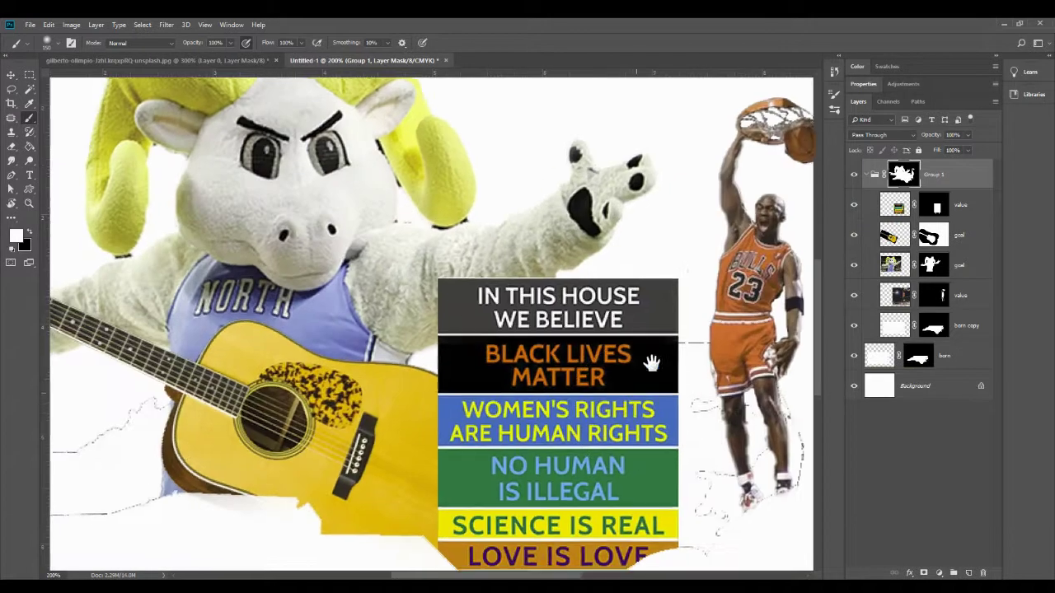
{"action": "left_click_drag", "start_coordinate": [652, 300], "coordinate": [681, 276]}
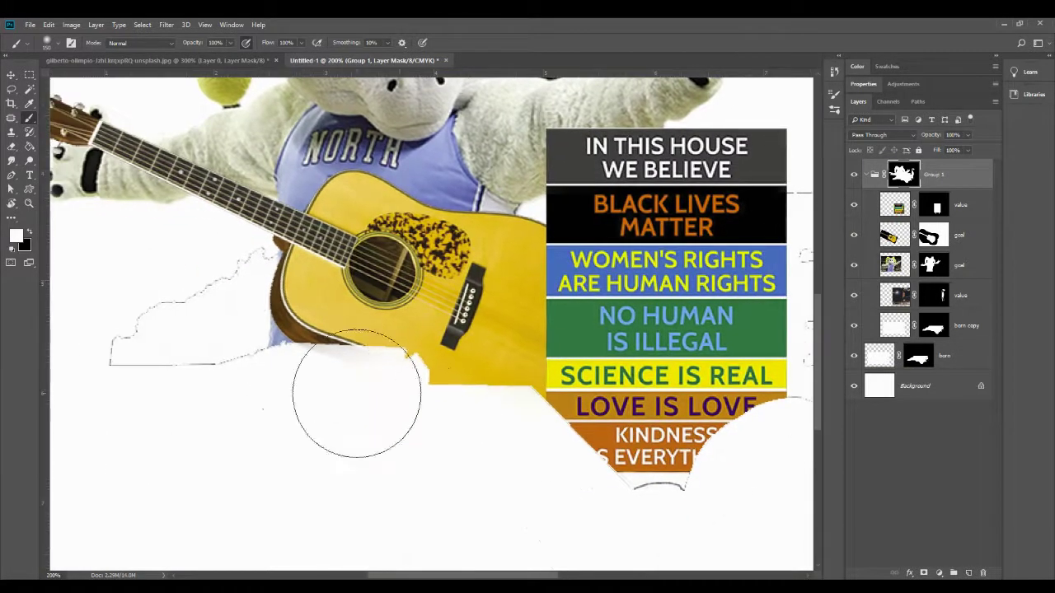
{"action": "left_click", "coordinate": [913, 360], "text": "alt"}
{"action": "left_click", "coordinate": [915, 360], "text": "alt"}
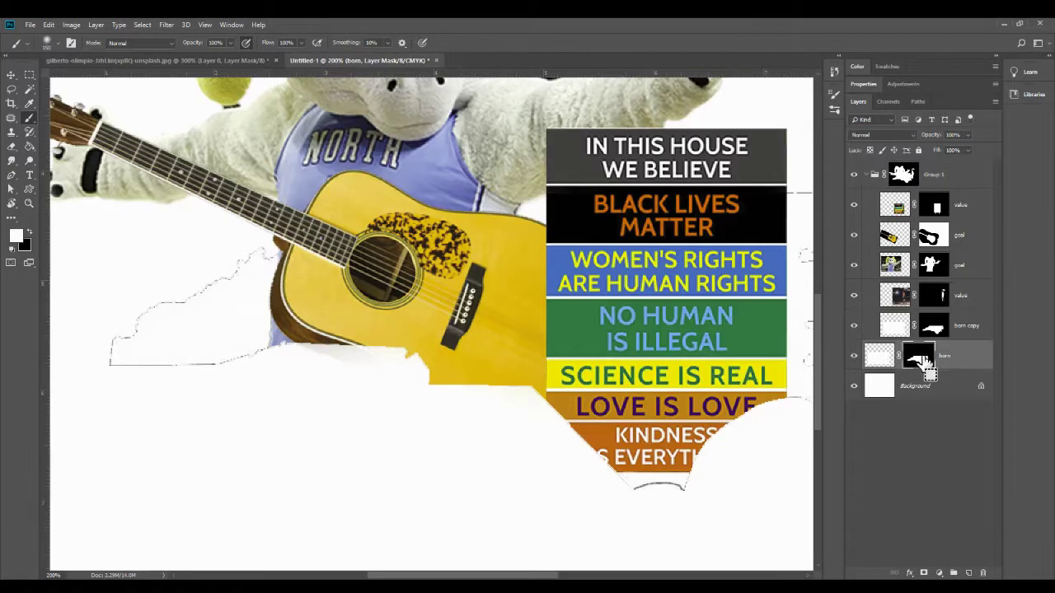
{"action": "left_click", "coordinate": [923, 362], "text": "ctrl"}
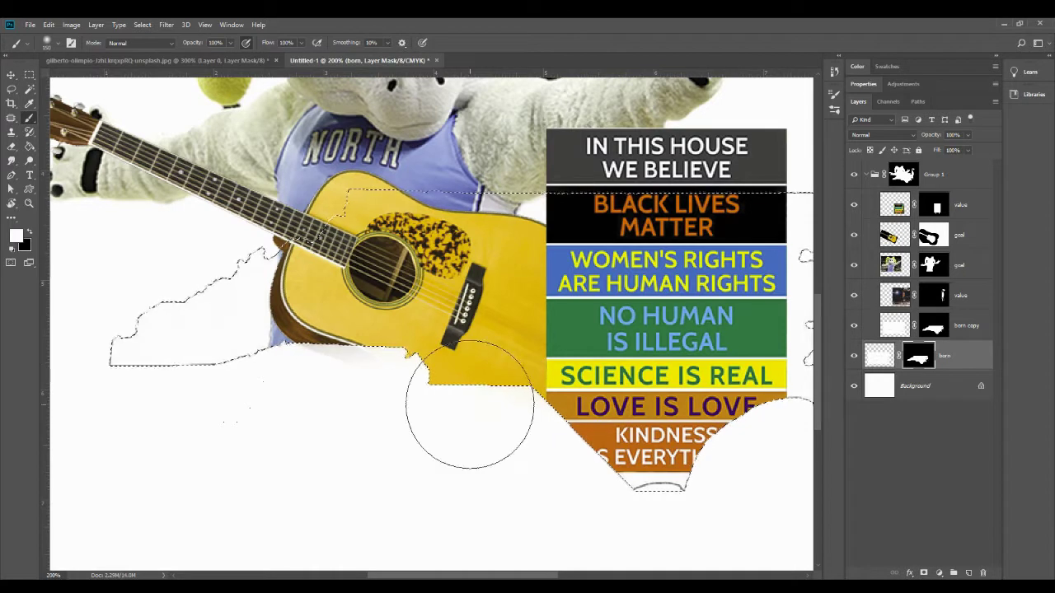
Step: Paint black on Group 1's mask to hide the soft spill below the guitar, and add the born layer's mask to the selection
{"action": "left_click", "coordinate": [931, 328]}
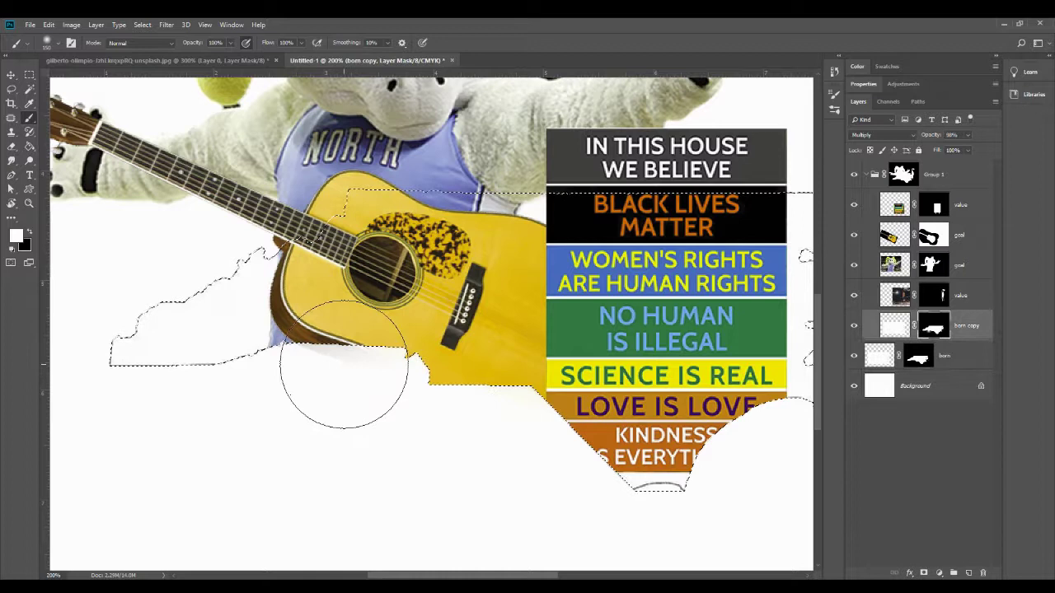
{"action": "left_click", "coordinate": [904, 173]}
{"action": "mouse_move", "coordinate": [375, 375]}
{"action": "left_mouse_down"}
{"action": "mouse_move", "coordinate": [342, 353]}
{"action": "mouse_move", "coordinate": [326, 356]}
{"action": "mouse_move", "coordinate": [306, 388]}
{"action": "mouse_move", "coordinate": [402, 393]}
{"action": "left_mouse_up"}
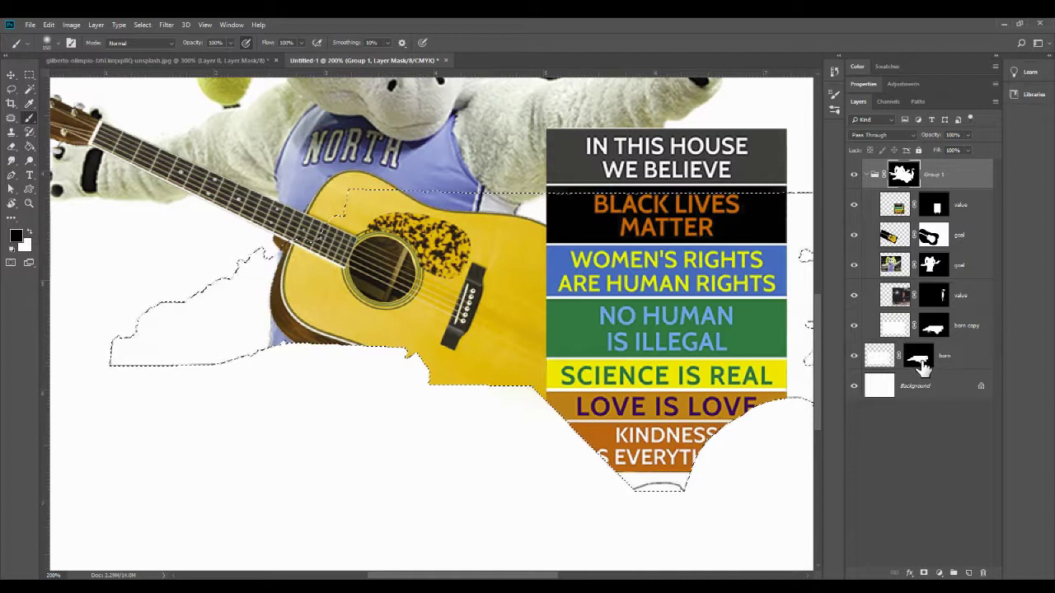
{"action": "right_click", "coordinate": [920, 361]}
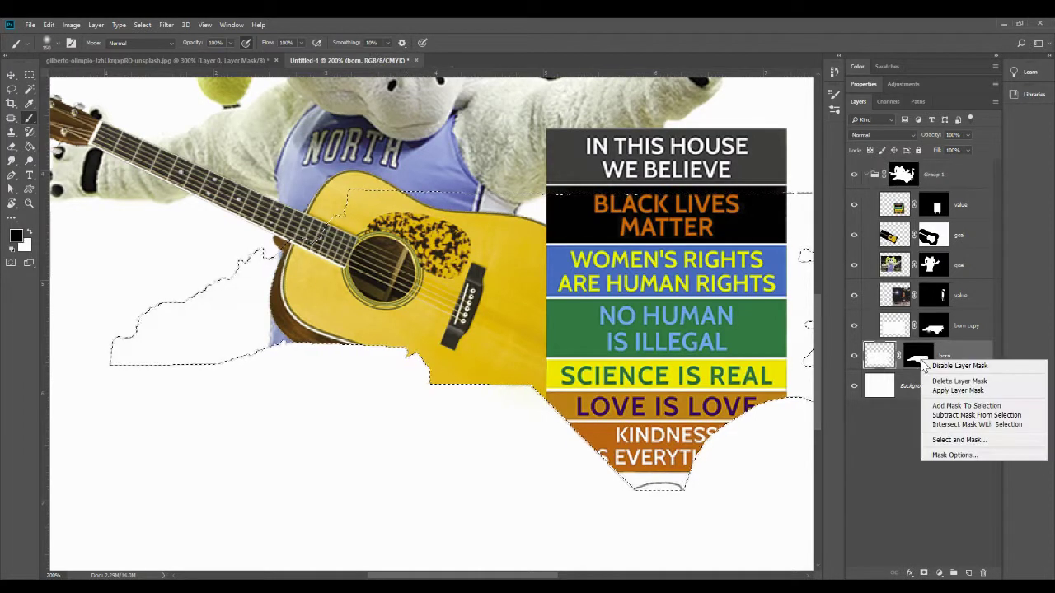
{"action": "left_click", "coordinate": [968, 407]}
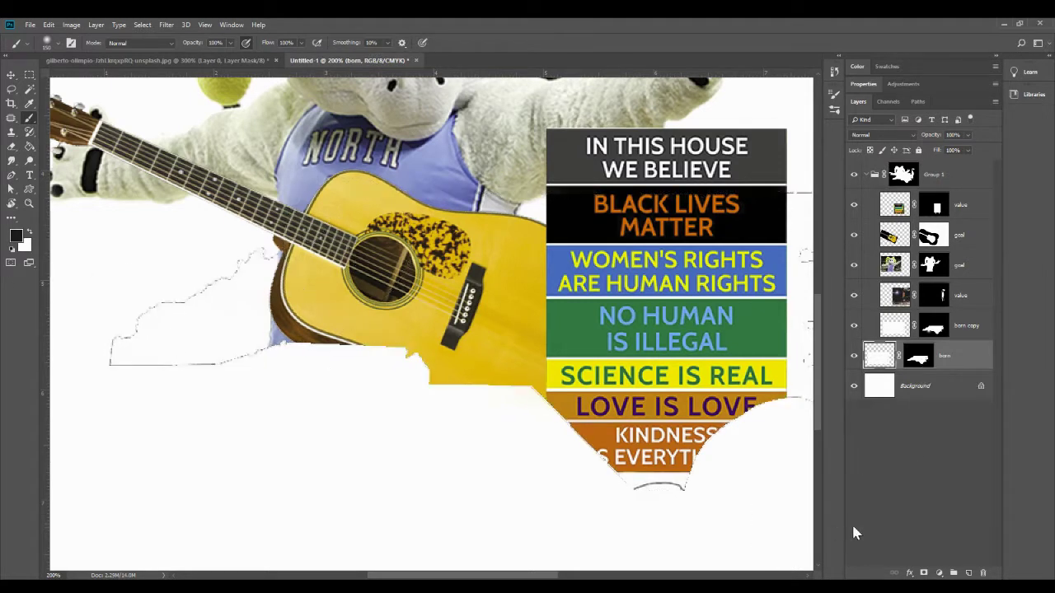
Step: Add a Curves adjustment above the born layer and darken the state outline with a curve point at input 217, output 107
{"action": "key", "text": "ctrl+minus"}
{"action": "key", "text": "ctrl+minus"}
{"action": "key", "text": "ctrl+minus"}
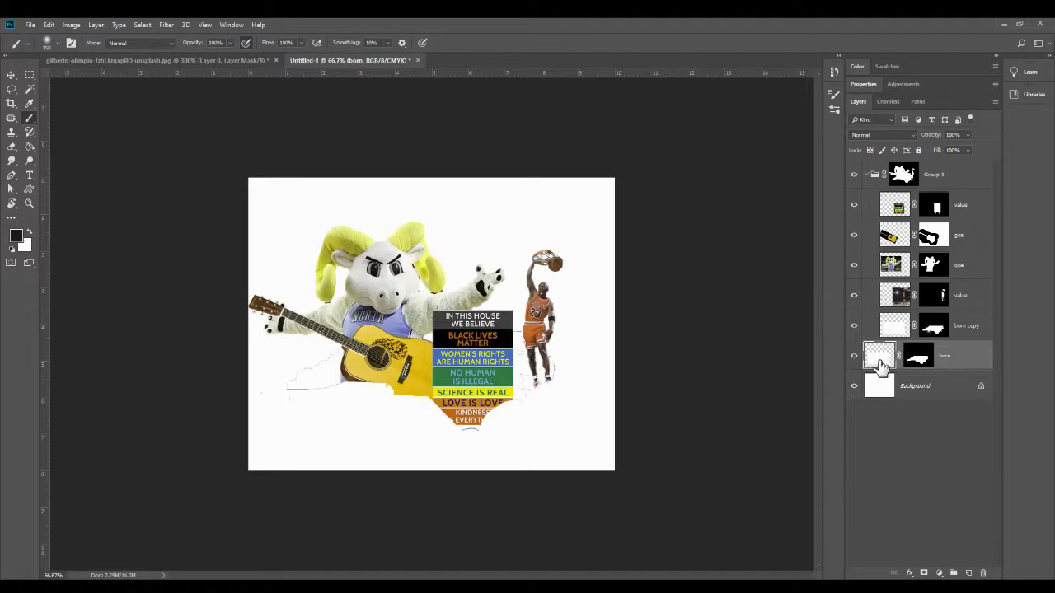
{"action": "left_click", "coordinate": [939, 574]}
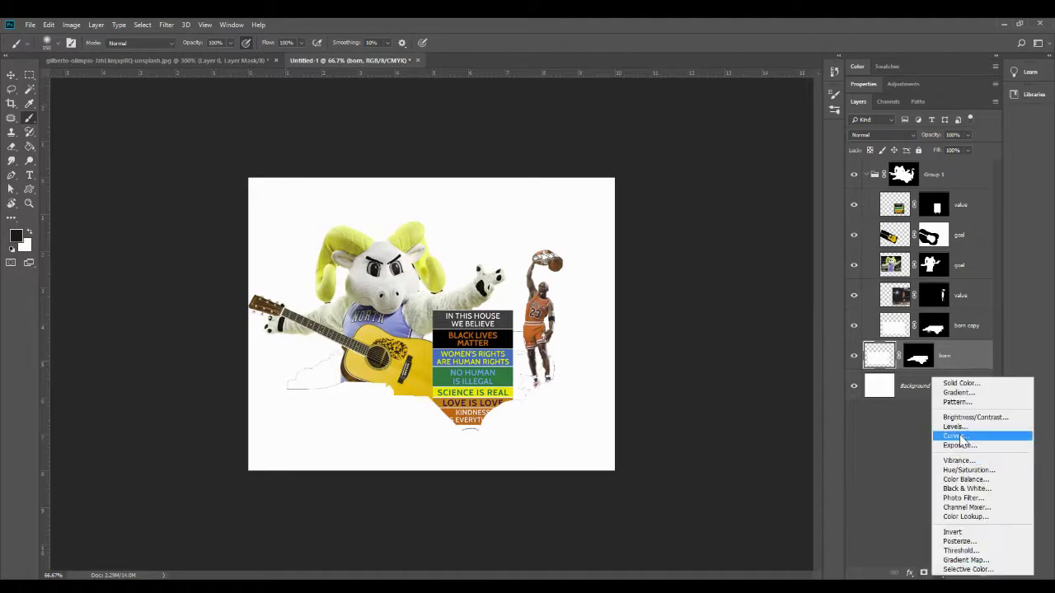
{"action": "left_click", "coordinate": [960, 437]}
{"action": "left_click_drag", "start_coordinate": [896, 234], "coordinate": [900, 240]}
{"action": "left_click_drag", "start_coordinate": [956, 176], "coordinate": [967, 208]}
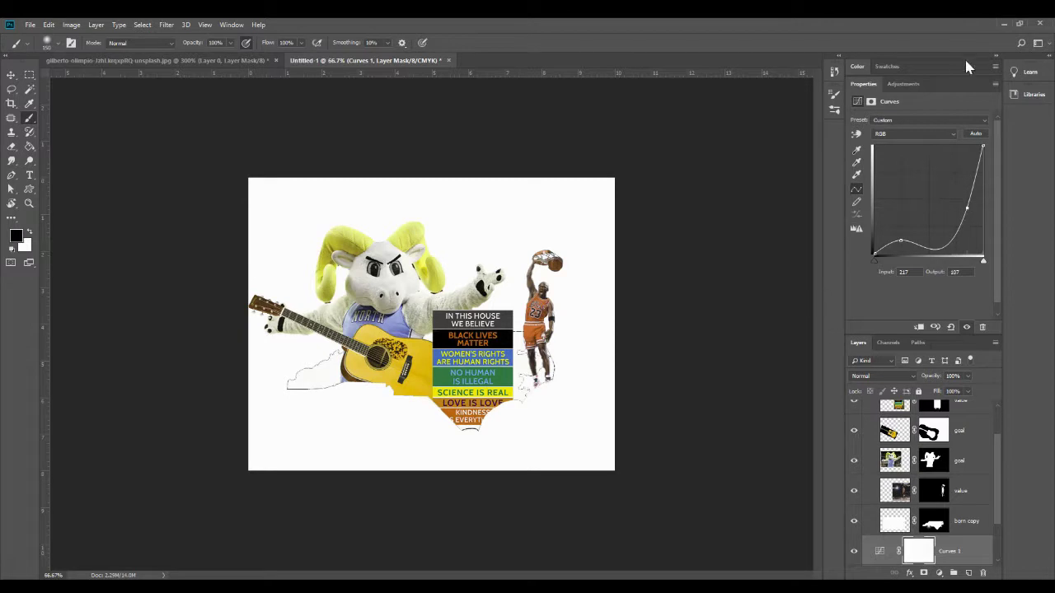
Step: Collapse the side panels and examine the mascot, guitar and sign up close with the Move tool
{"action": "left_click", "coordinate": [995, 56]}
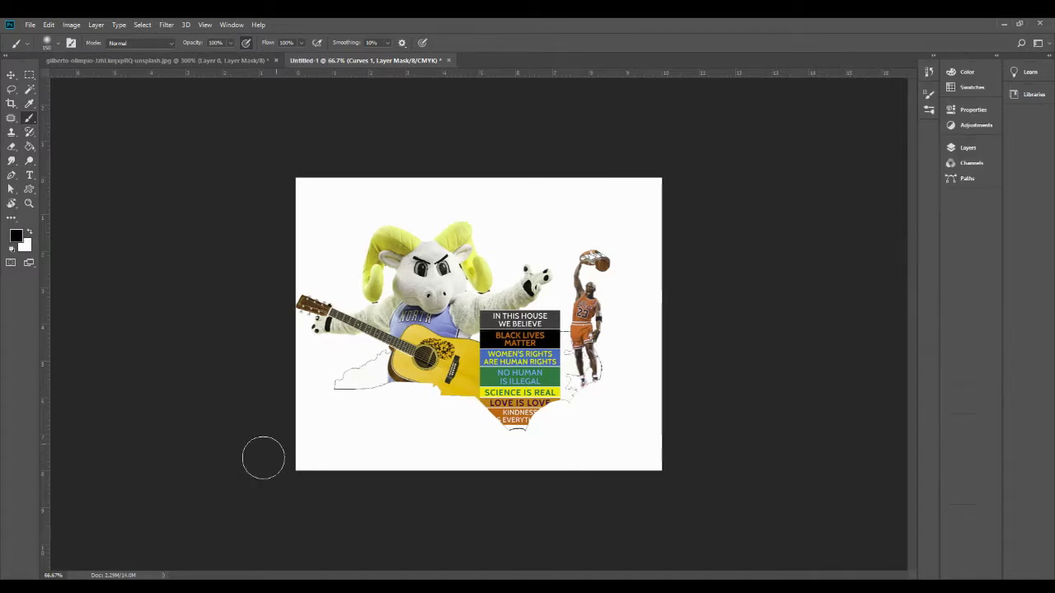
{"action": "left_click", "coordinate": [12, 76]}
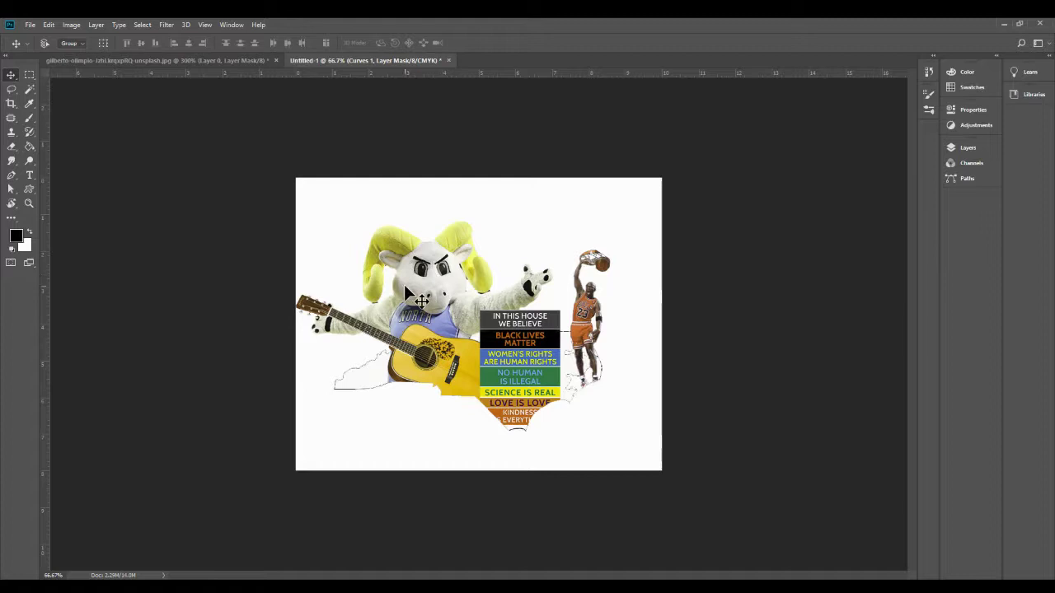
{"action": "key", "text": "ctrl+plus"}
{"action": "key", "text": "ctrl+plus"}
{"action": "key", "text": "ctrl+plus"}
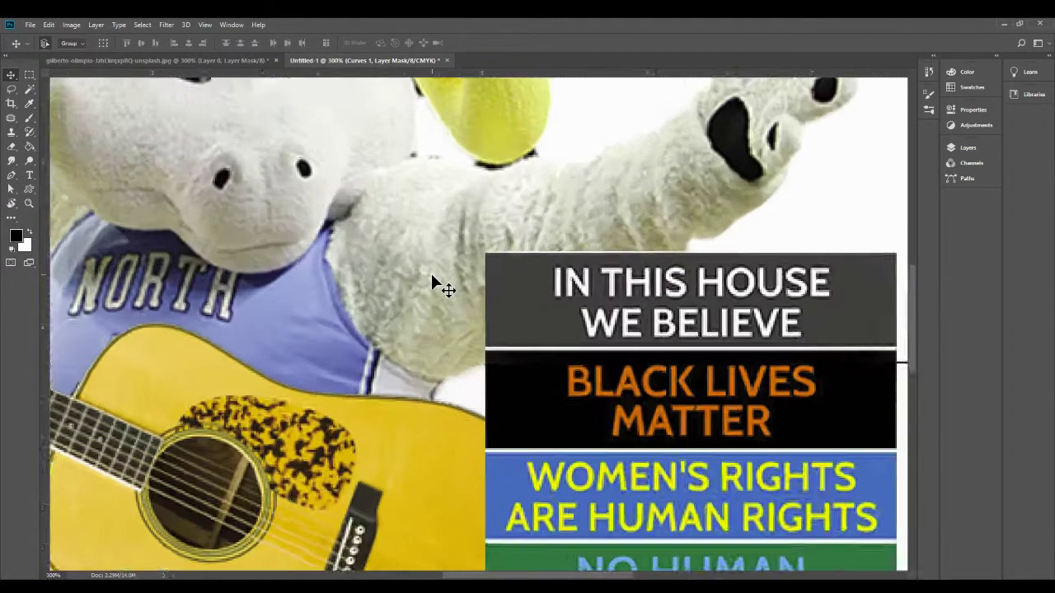
Step: Show the Layers panel, enlarge it to list the whole layer stack, and select the mascot layer's mask
{"action": "key", "text": "ctrl+plus"}
{"action": "left_click_drag", "start_coordinate": [460, 212], "coordinate": [510, 410]}
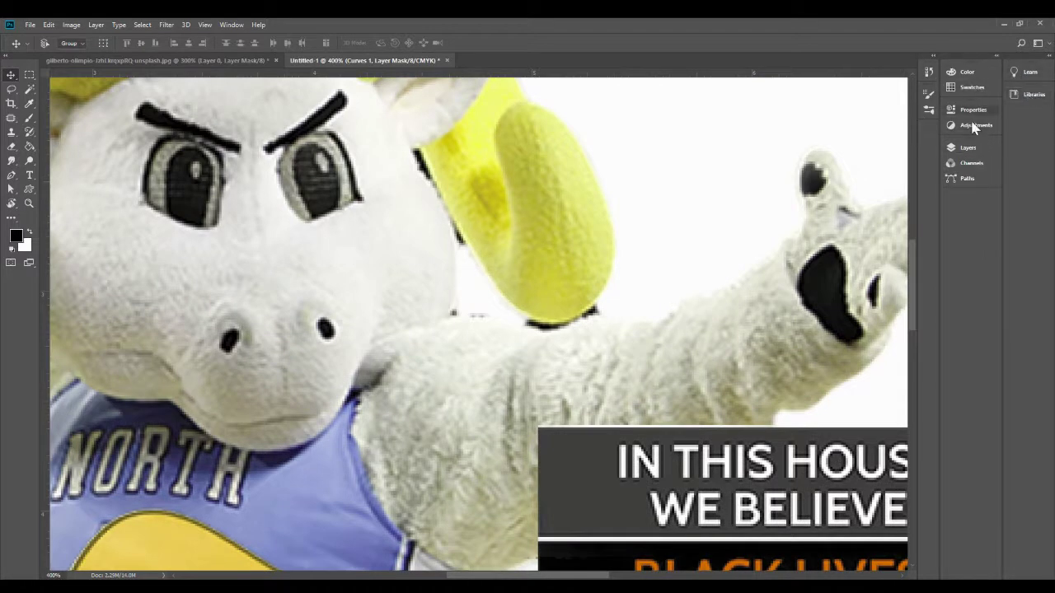
{"action": "left_click", "coordinate": [231, 24]}
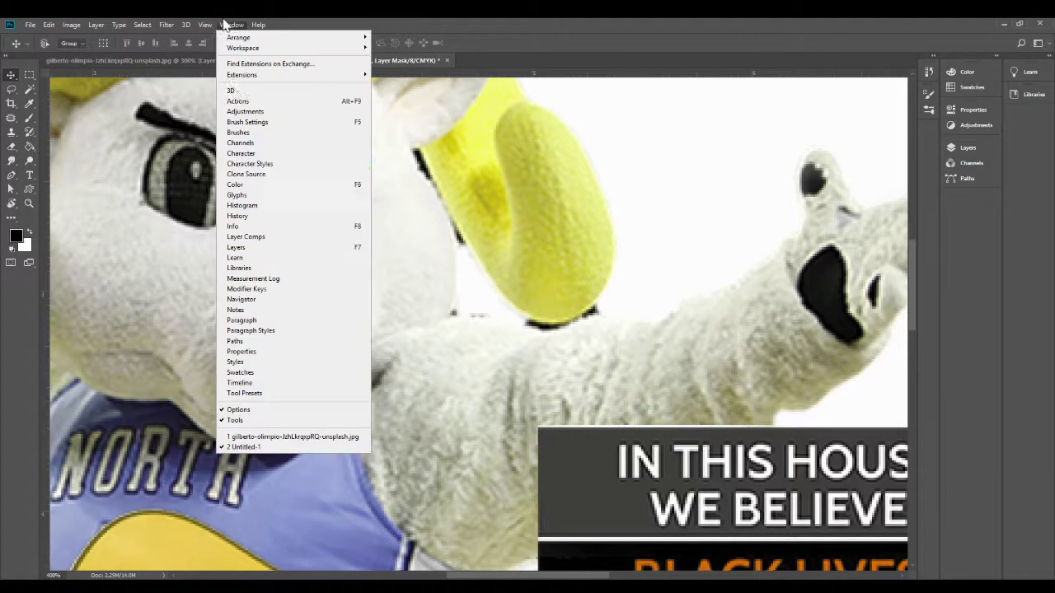
{"action": "left_click", "coordinate": [265, 243]}
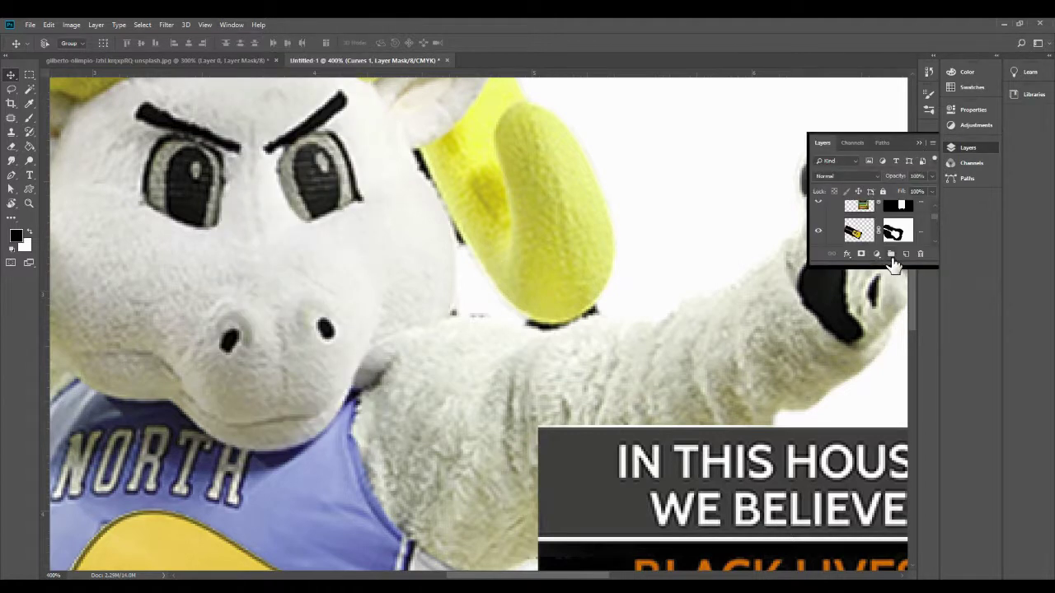
{"action": "left_click_drag", "start_coordinate": [895, 265], "coordinate": [890, 504]}
{"action": "left_click", "coordinate": [888, 307]}
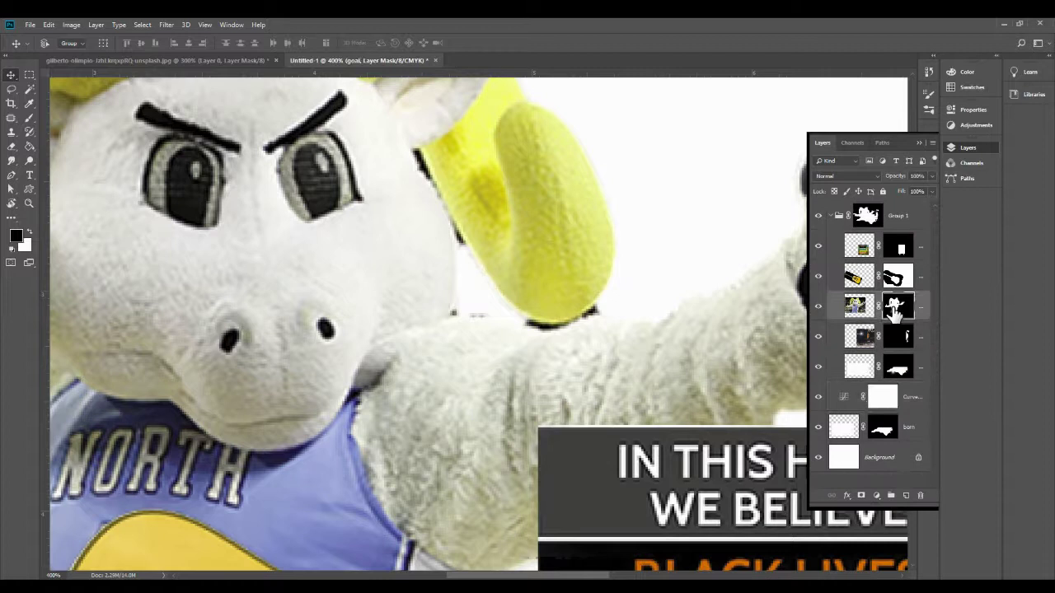
Step: Toggle the mascot layer's visibility to check whether the dark remnants around the horn belong to it
{"action": "left_click", "coordinate": [820, 307]}
{"action": "left_click", "coordinate": [820, 307]}
{"action": "left_click", "coordinate": [819, 308]}
{"action": "left_click", "coordinate": [818, 309]}
{"action": "left_click", "coordinate": [819, 309]}
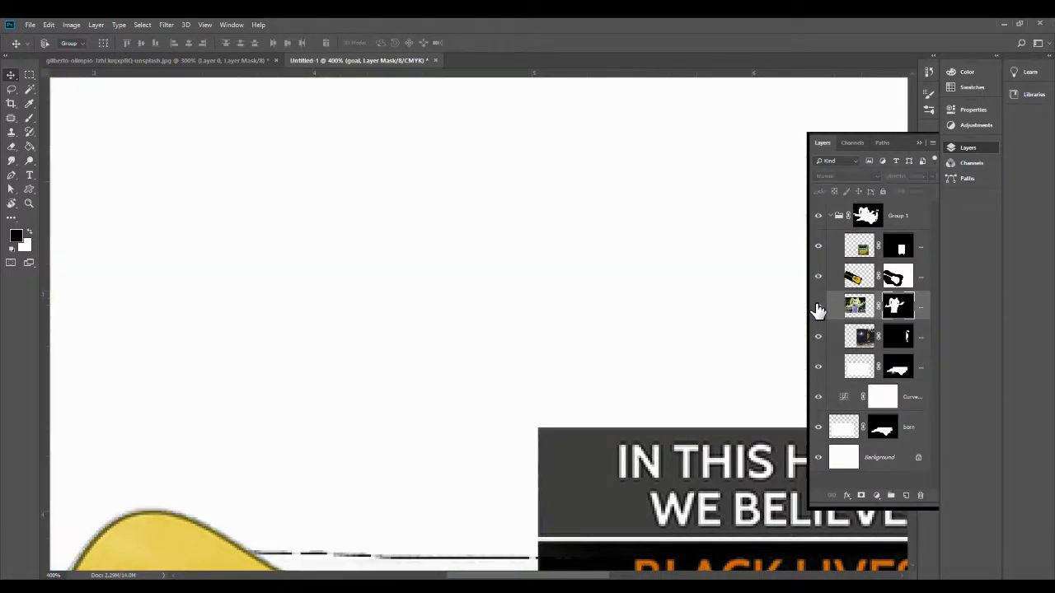
{"action": "left_click", "coordinate": [818, 309]}
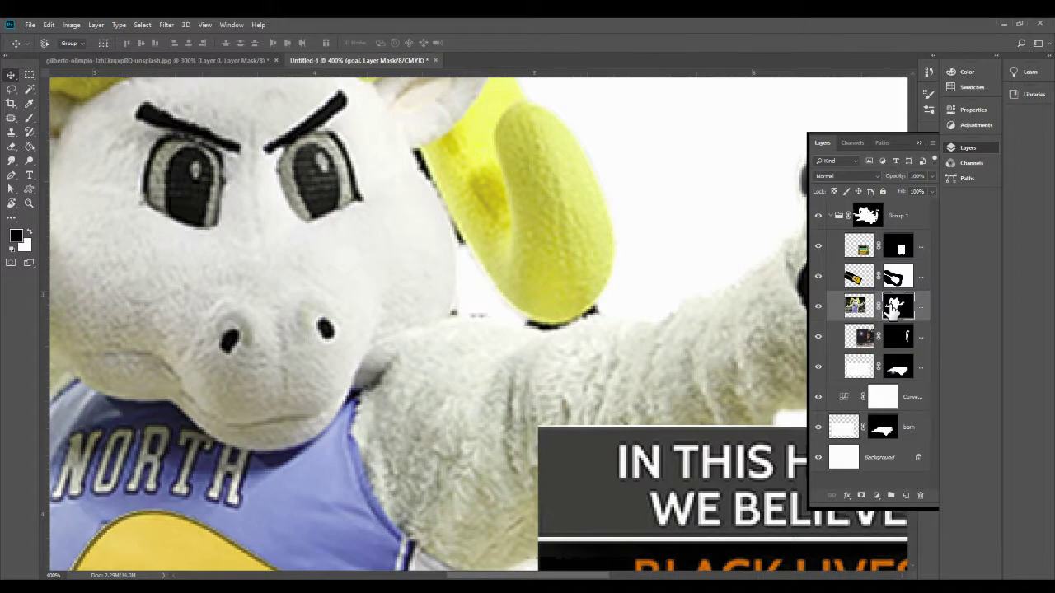
Step: Lasso the dark remnants beneath the horn above the sign-side arm and fill them with black on the mascot layer's mask
{"action": "key", "text": "ctrl+plus"}
{"action": "key", "text": "ctrl+plus"}
{"action": "left_click_drag", "start_coordinate": [527, 256], "coordinate": [457, 261]}
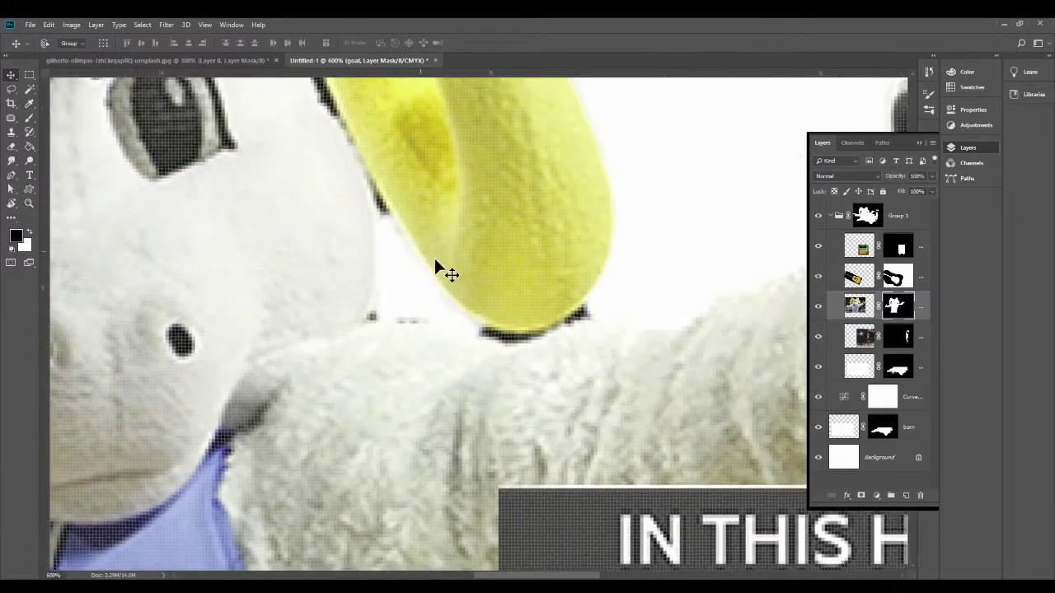
{"action": "left_click", "coordinate": [12, 90]}
{"action": "mouse_move", "coordinate": [376, 297]}
{"action": "left_mouse_down"}
{"action": "mouse_move", "coordinate": [367, 315]}
{"action": "mouse_move", "coordinate": [418, 324]}
{"action": "mouse_move", "coordinate": [423, 298]}
{"action": "left_mouse_up"}
{"action": "key", "text": "alt+Delete"}
{"action": "mouse_move", "coordinate": [505, 330]}
{"action": "left_mouse_down"}
{"action": "mouse_move", "coordinate": [479, 325]}
{"action": "mouse_move", "coordinate": [542, 332]}
{"action": "mouse_move", "coordinate": [580, 310]}
{"action": "left_mouse_up"}
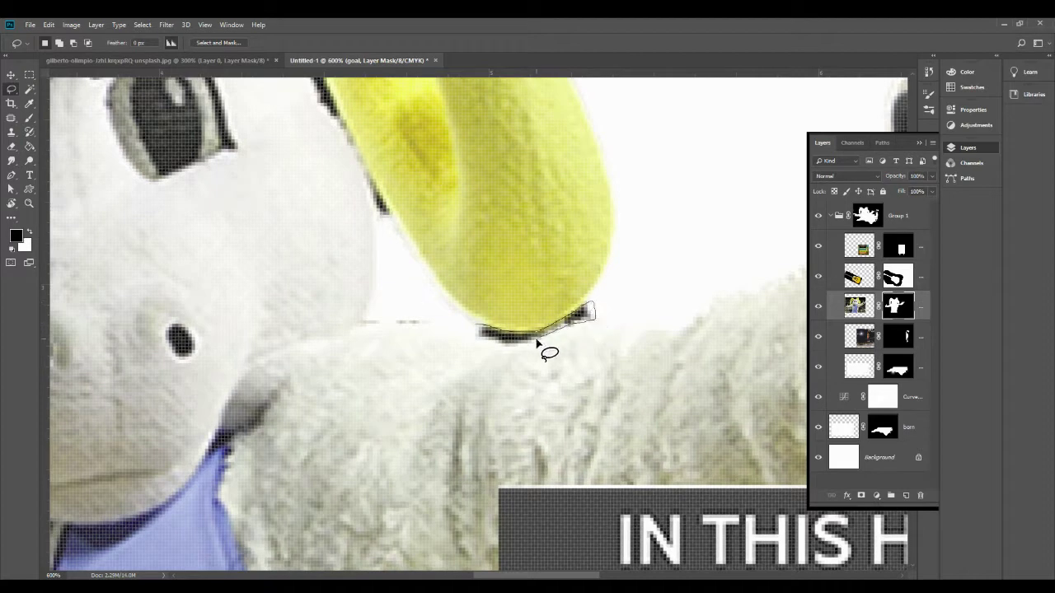
{"action": "left_click_drag", "start_coordinate": [536, 341], "coordinate": [480, 332]}
Step: Mask out the lower dark sliver between the mascot's cheek and horn with a black-filled lasso selection, and try selecting the upper sliver
{"action": "left_click_drag", "start_coordinate": [406, 301], "coordinate": [506, 423]}
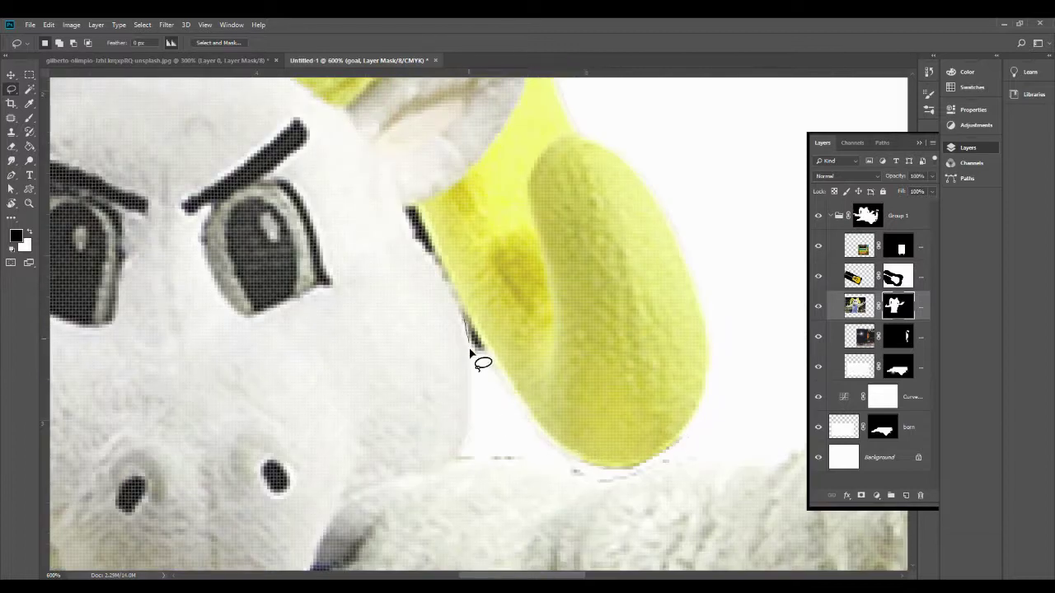
{"action": "left_click_drag", "start_coordinate": [487, 362], "coordinate": [465, 311]}
{"action": "left_click_drag", "start_coordinate": [416, 205], "coordinate": [413, 208]}
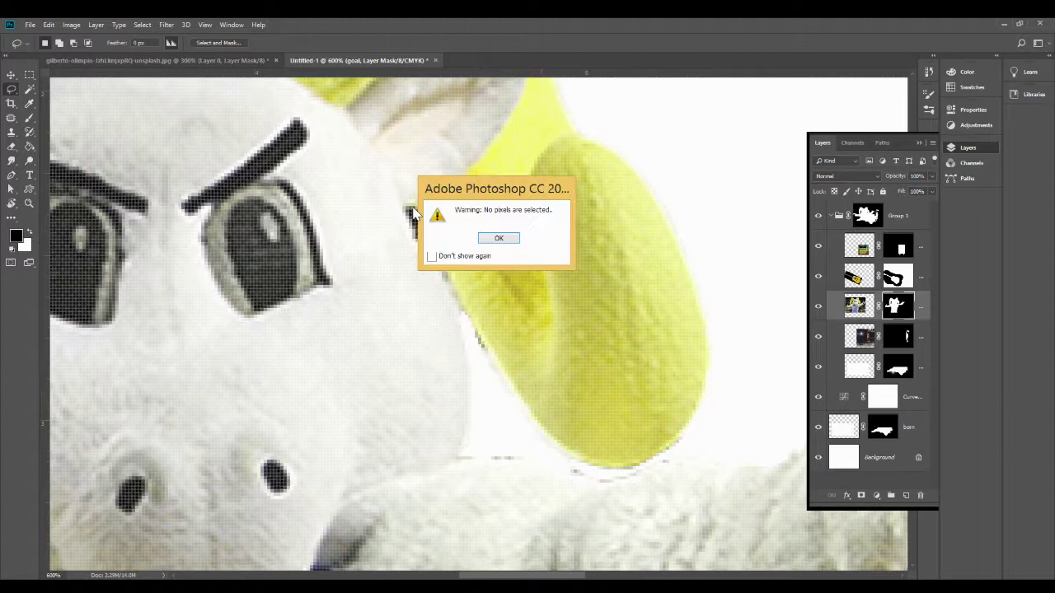
{"action": "left_click", "coordinate": [496, 237]}
Step: Select the upper dark sliver below the mascot's ear with the Magic Wand, fill it with black on the mask, and deselect
{"action": "left_click", "coordinate": [30, 104]}
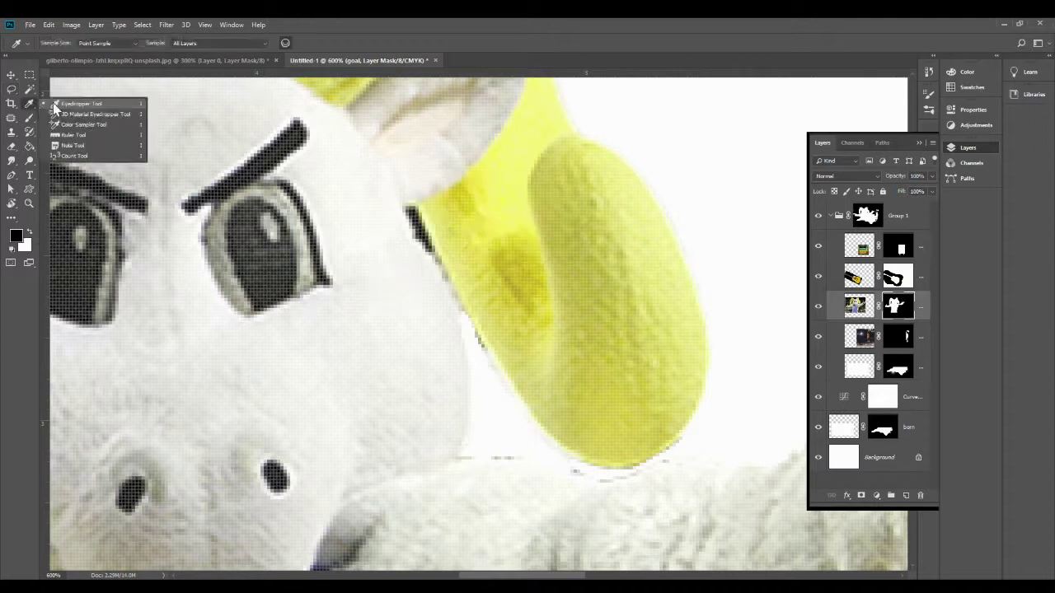
{"action": "left_click", "coordinate": [37, 94]}
{"action": "left_click", "coordinate": [33, 94]}
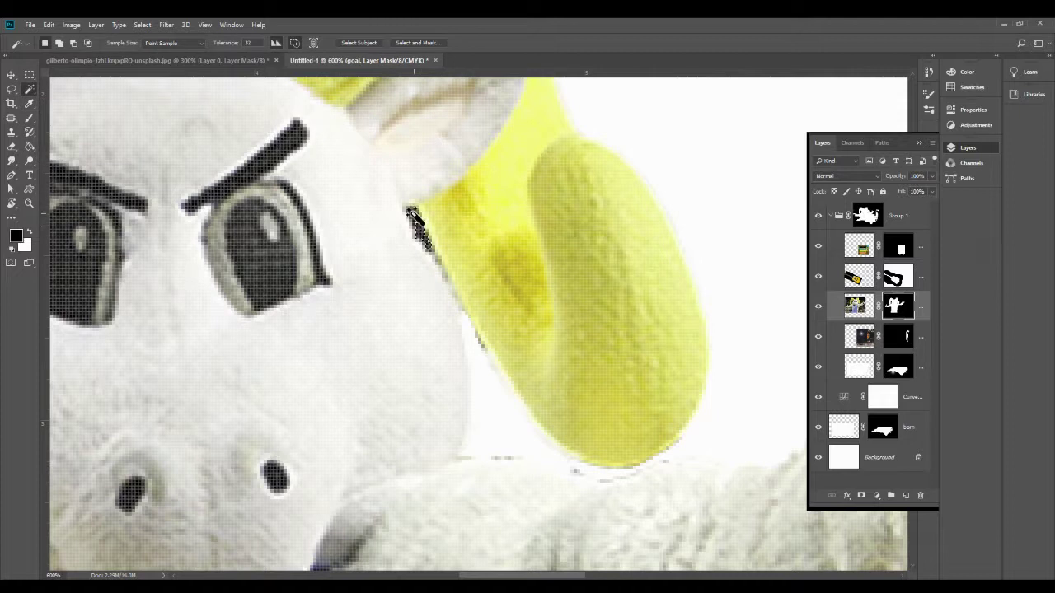
{"action": "key", "text": "alt+BackSpace"}
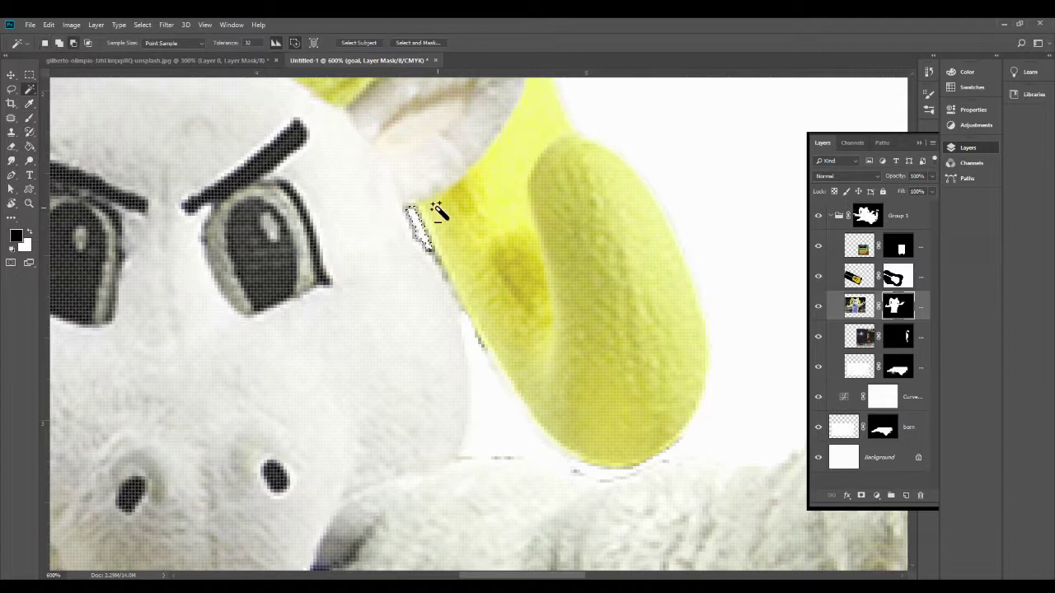
{"action": "key", "text": "ctrl+d"}
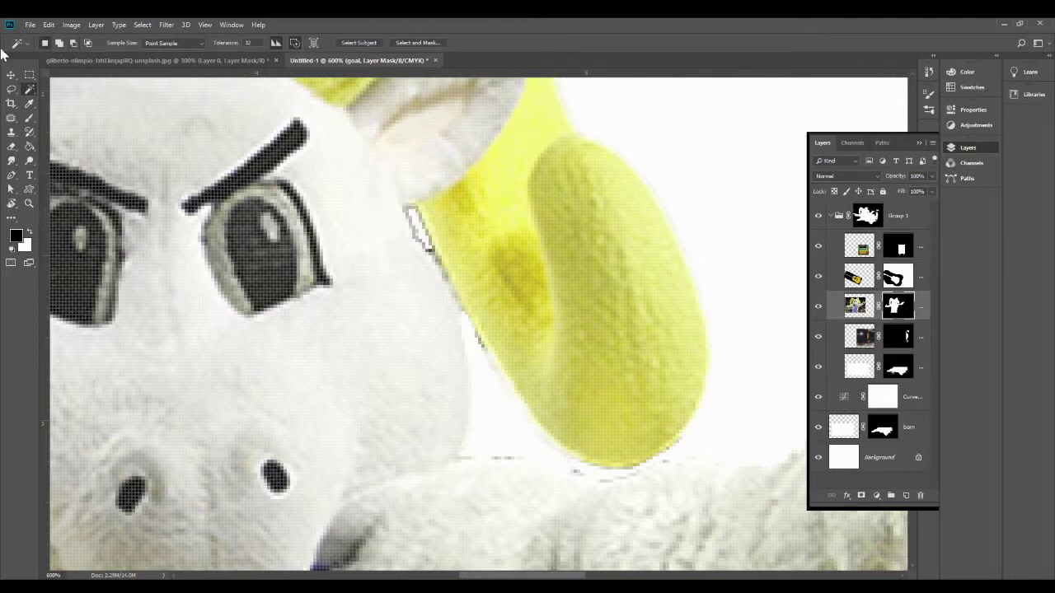
Step: Lasso the leftover outline of the sliver between the mascot's ear, cheek and horn and fill it with black on the mask
{"action": "left_click", "coordinate": [11, 88]}
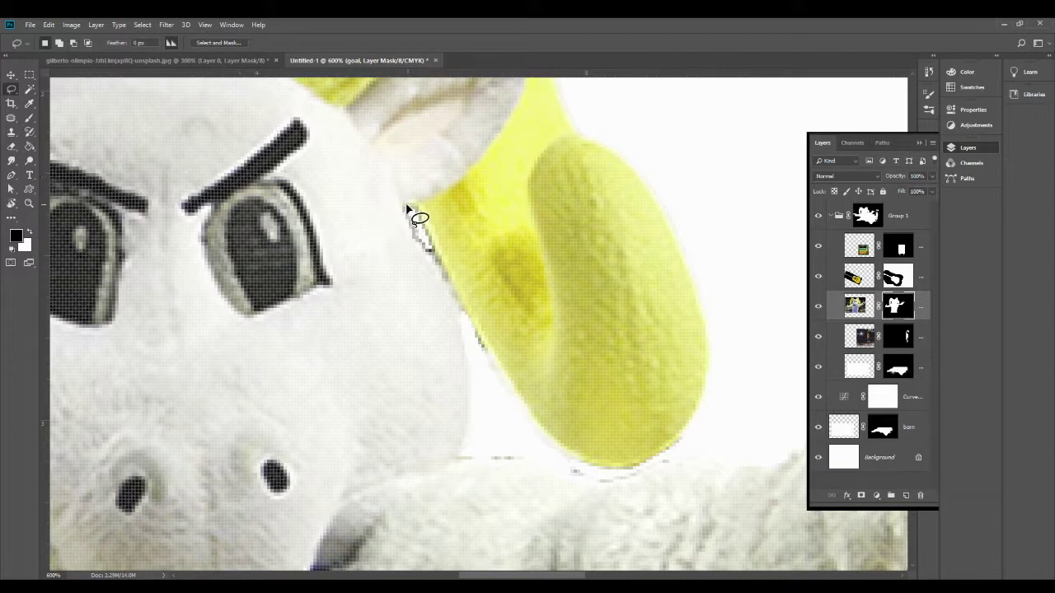
{"action": "left_click_drag", "start_coordinate": [406, 206], "coordinate": [420, 245]}
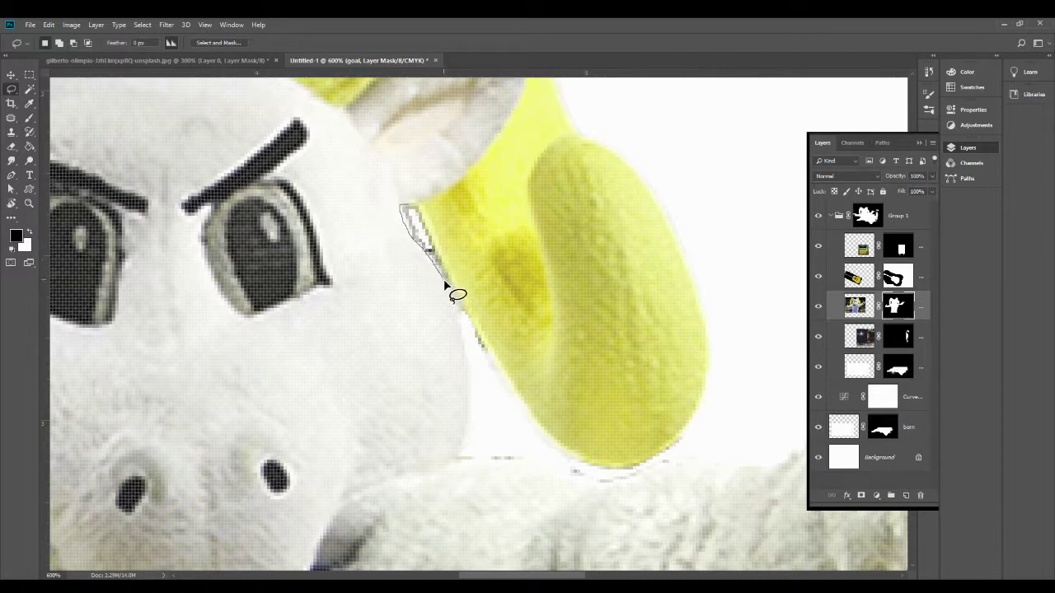
{"action": "mouse_move", "coordinate": [445, 283]}
{"action": "left_mouse_down"}
{"action": "mouse_move", "coordinate": [487, 353]}
{"action": "mouse_move", "coordinate": [424, 223]}
{"action": "mouse_move", "coordinate": [399, 209]}
{"action": "left_mouse_up"}
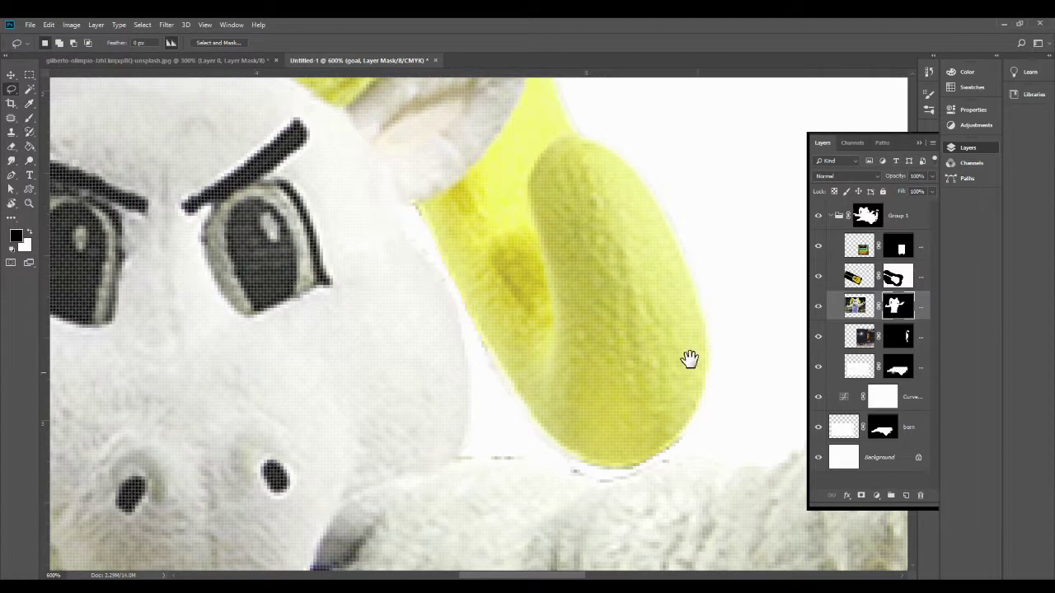
Step: Lasso the faint edge lines running between the mascot's shoulder and the horn tip and mask them out with black
{"action": "scroll", "coordinate": [631, 436], "scroll_direction": "down", "scroll_amount": 3}
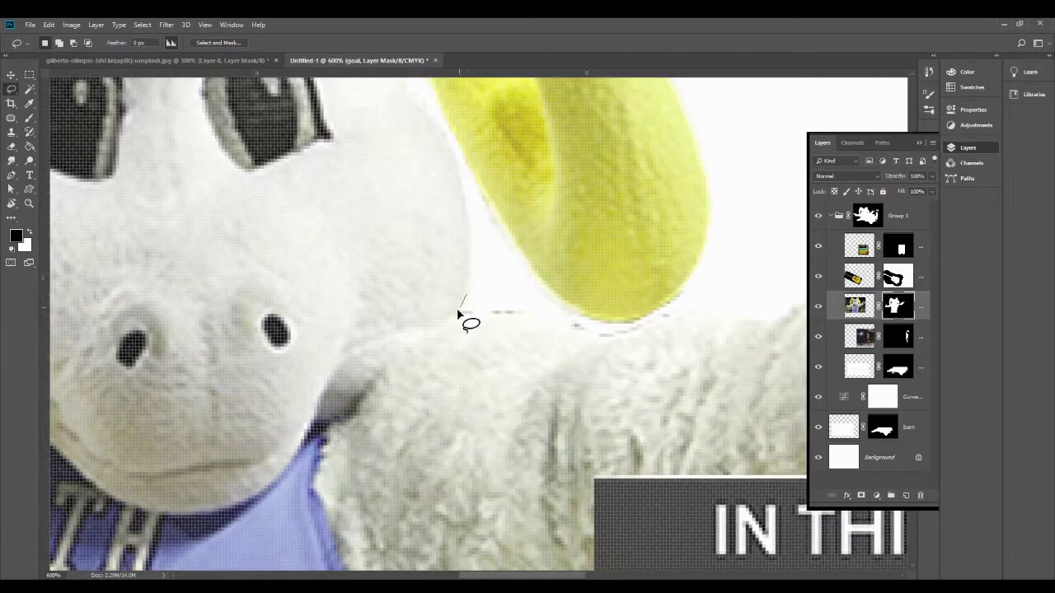
{"action": "mouse_move", "coordinate": [463, 319]}
{"action": "left_mouse_down"}
{"action": "mouse_move", "coordinate": [509, 315]}
{"action": "mouse_move", "coordinate": [595, 340]}
{"action": "mouse_move", "coordinate": [649, 338]}
{"action": "mouse_move", "coordinate": [707, 323]}
{"action": "mouse_move", "coordinate": [715, 299]}
{"action": "mouse_move", "coordinate": [681, 295]}
{"action": "mouse_move", "coordinate": [612, 324]}
{"action": "mouse_move", "coordinate": [483, 298]}
{"action": "mouse_move", "coordinate": [472, 312]}
{"action": "left_mouse_up"}
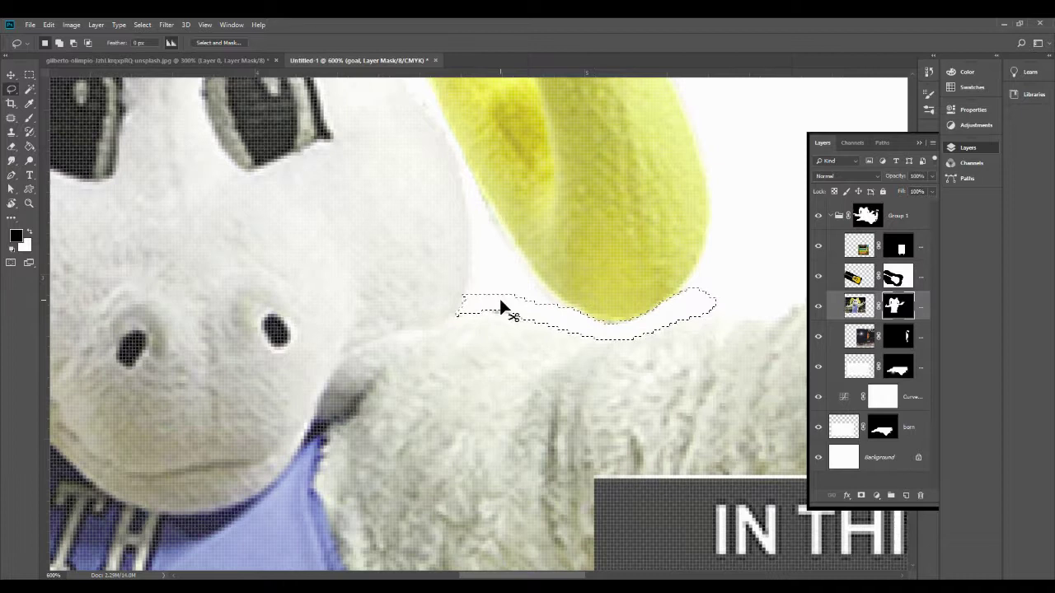
Step: Toggle the mascot layer's visibility repeatedly to inspect the cleaned-up cut-out against the rest of the collage
{"action": "scroll", "coordinate": [645, 309], "scroll_direction": "down", "scroll_amount": 6}
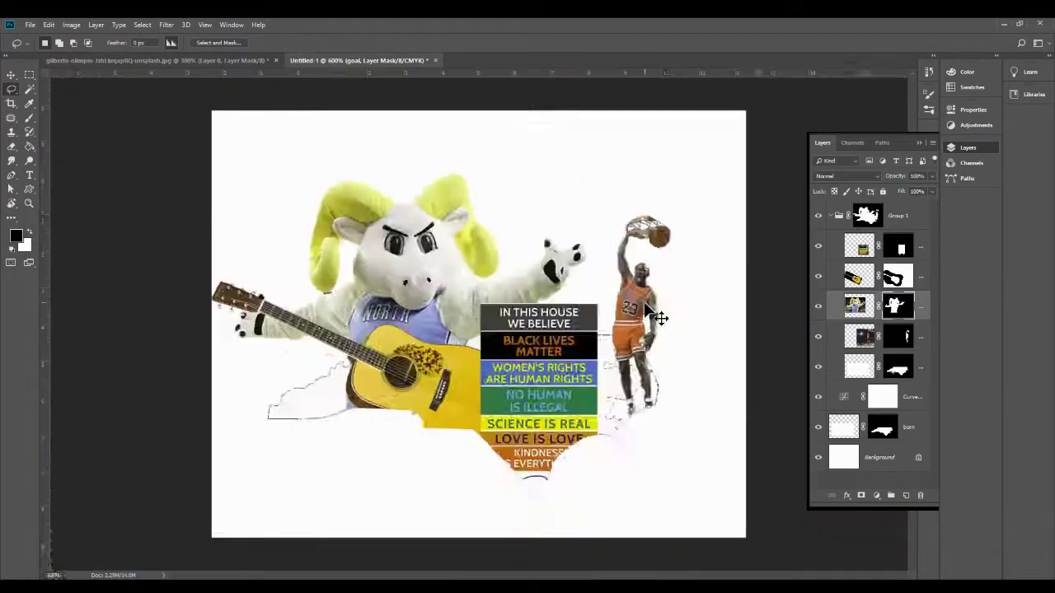
{"action": "key", "text": "ctrl+plus"}
{"action": "key", "text": "ctrl+plus"}
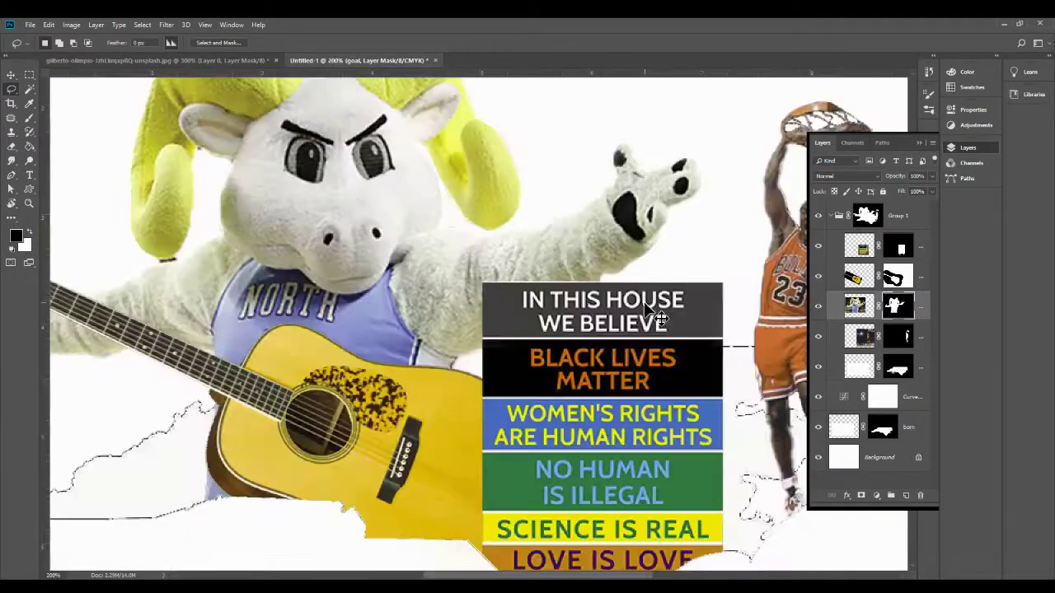
{"action": "left_click", "coordinate": [819, 307]}
{"action": "left_click", "coordinate": [818, 306]}
{"action": "left_click", "coordinate": [819, 306]}
{"action": "left_click", "coordinate": [818, 307]}
{"action": "left_click", "coordinate": [818, 306]}
{"action": "left_click", "coordinate": [818, 307]}
{"action": "left_click", "coordinate": [818, 306]}
{"action": "left_click", "coordinate": [819, 306]}
{"action": "left_click", "coordinate": [818, 306]}
{"action": "left_click", "coordinate": [818, 307]}
Step: Lasso the dark remnant beneath the horn on the guitar-neck side and remove it on the mascot layer's mask
{"action": "key", "text": "ctrl+plus"}
{"action": "key", "text": "ctrl+plus"}
{"action": "left_click_drag", "start_coordinate": [187, 262], "coordinate": [371, 337]}
{"action": "key", "text": "Return"}
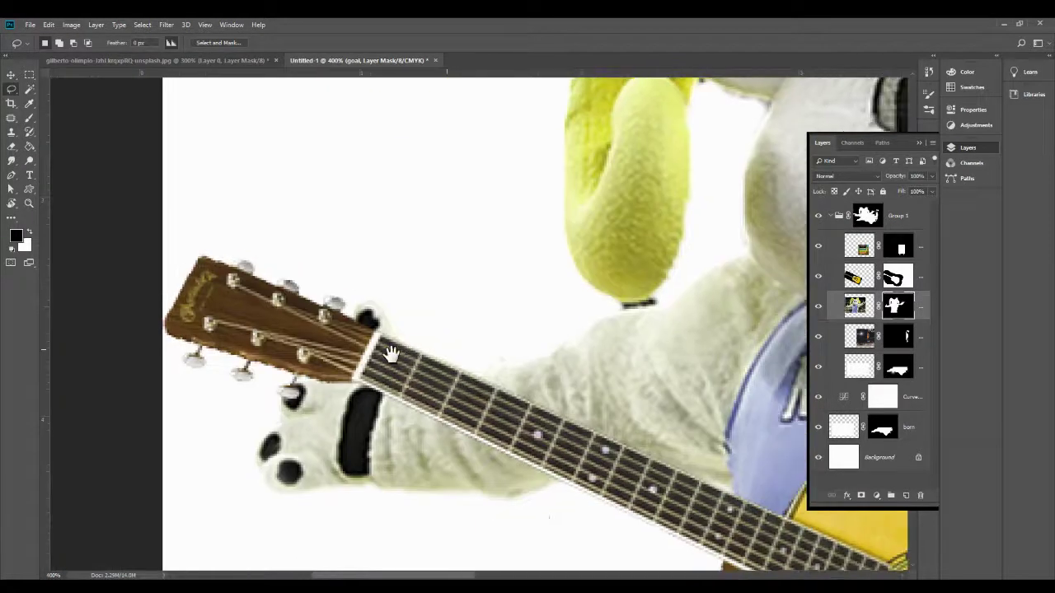
{"action": "key", "text": "ctrl+plus"}
{"action": "left_click_drag", "start_coordinate": [462, 354], "coordinate": [351, 351]}
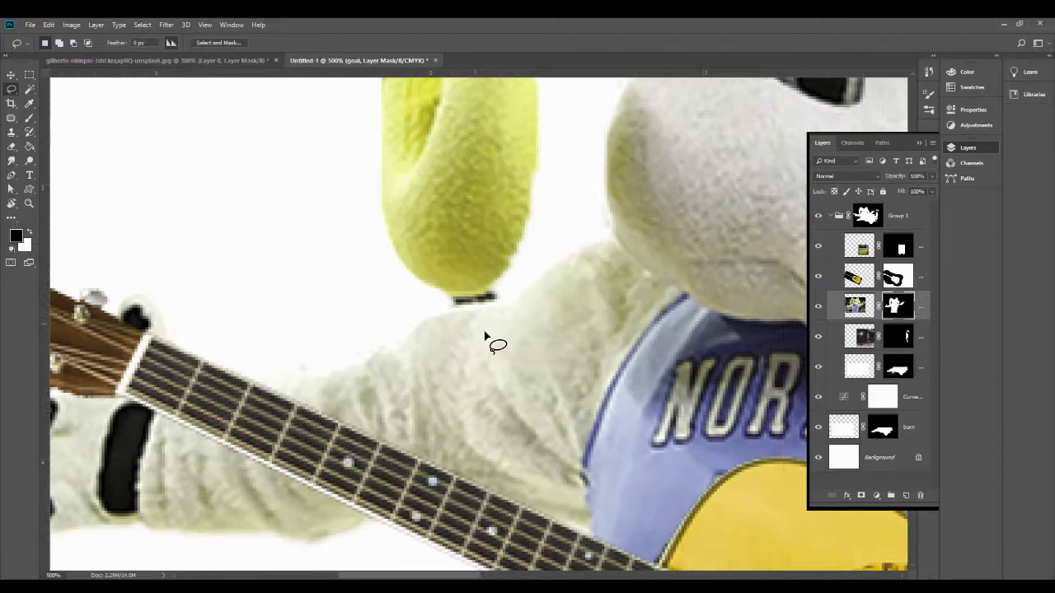
{"action": "mouse_move", "coordinate": [440, 288]}
{"action": "left_mouse_down"}
{"action": "mouse_move", "coordinate": [500, 284]}
{"action": "mouse_move", "coordinate": [504, 293]}
{"action": "mouse_move", "coordinate": [501, 303]}
{"action": "mouse_move", "coordinate": [434, 310]}
{"action": "mouse_move", "coordinate": [408, 278]}
{"action": "mouse_move", "coordinate": [448, 293]}
{"action": "left_mouse_up"}
{"action": "key", "text": "Delete"}
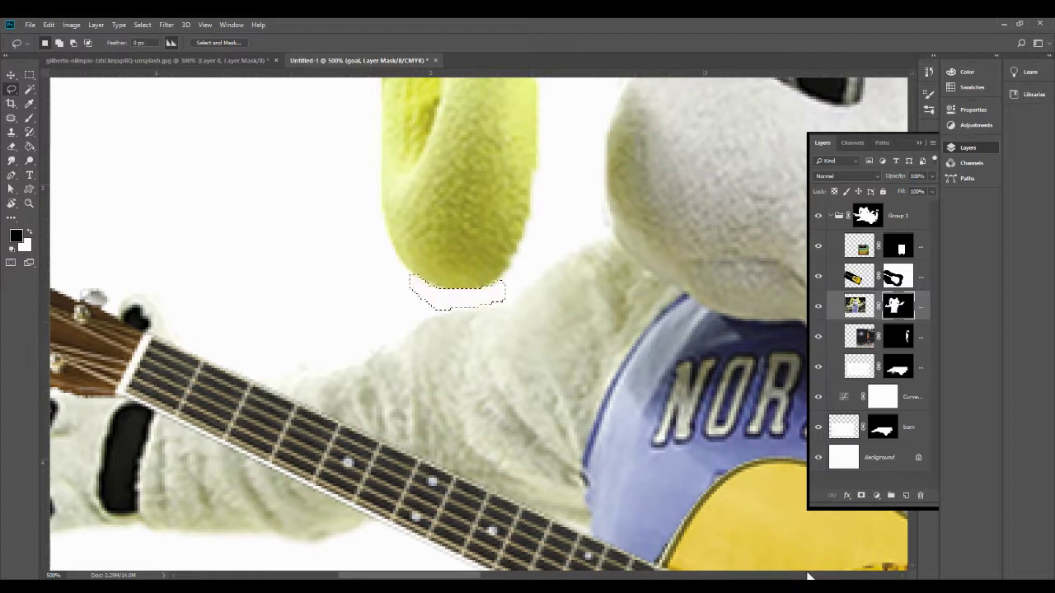
Step: View the whole collage and hide the Background layer so the artwork sits on transparency
{"action": "key", "text": "ctrl+minus"}
{"action": "key", "text": "ctrl+minus"}
{"action": "key", "text": "ctrl+minus"}
{"action": "key", "text": "ctrl+minus"}
{"action": "key", "text": "ctrl+minus"}
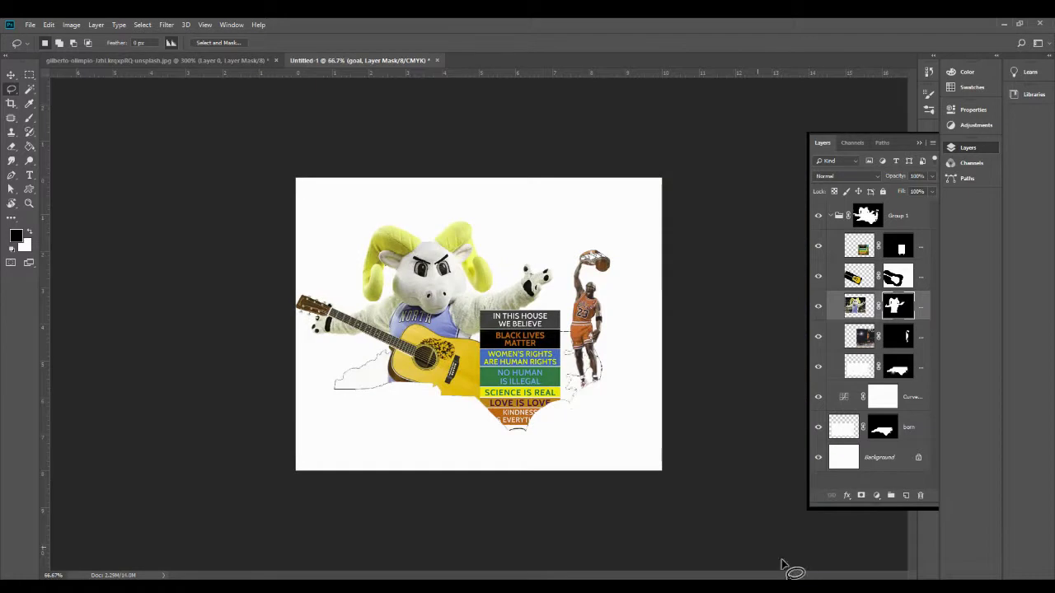
{"action": "left_click", "coordinate": [820, 457]}
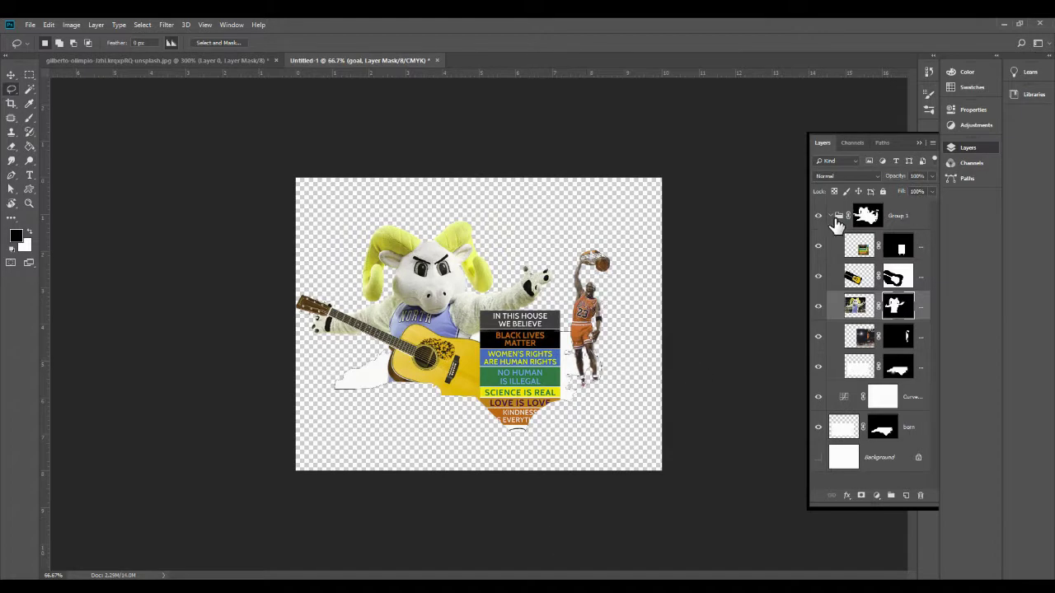
Step: Display Group 1's mask on its own and review the guitar, mascot, basketball player and state layer masks
{"action": "left_click", "coordinate": [867, 216], "text": "alt"}
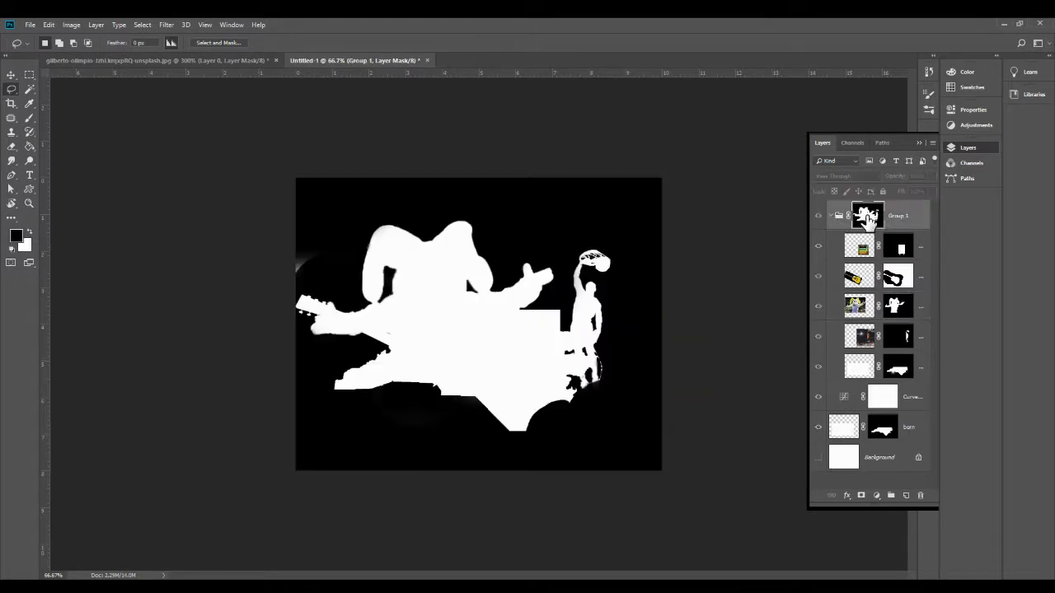
{"action": "left_click", "coordinate": [867, 216], "text": "alt"}
{"action": "left_click", "coordinate": [867, 216], "text": "alt"}
{"action": "left_click", "coordinate": [897, 280], "text": "ctrl"}
{"action": "left_click", "coordinate": [894, 306], "text": "ctrl"}
{"action": "left_click", "coordinate": [904, 335], "text": "ctrl"}
{"action": "left_click", "coordinate": [903, 370], "text": "ctrl"}
{"action": "left_click", "coordinate": [842, 246]}
Step: Clear the state-shaped selection and expand Group 1 again to list its masked layers
{"action": "left_click", "coordinate": [832, 216]}
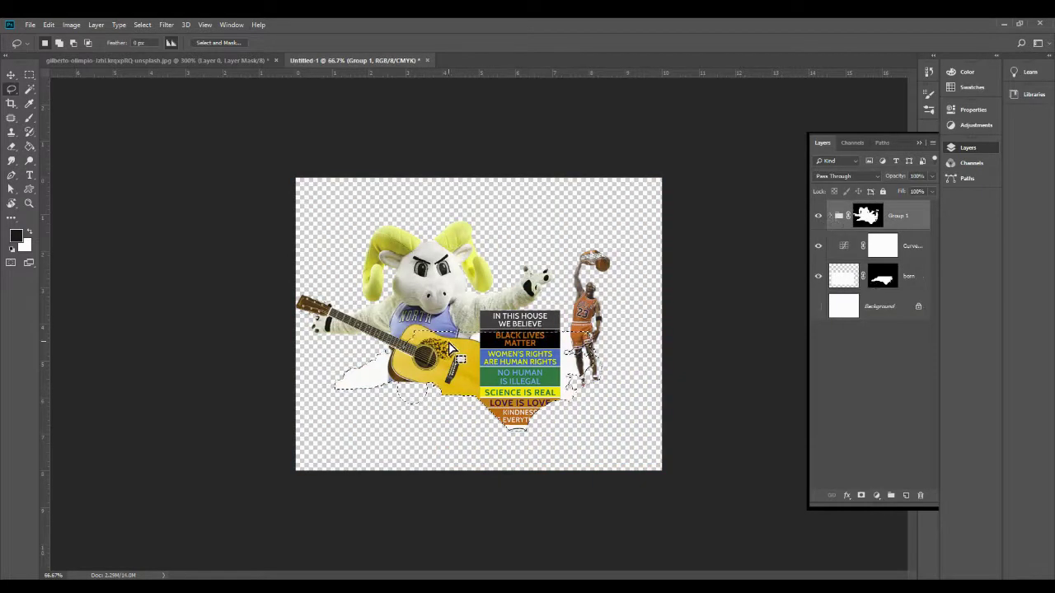
{"action": "key", "text": "ctrl+d"}
{"action": "left_click", "coordinate": [831, 216]}
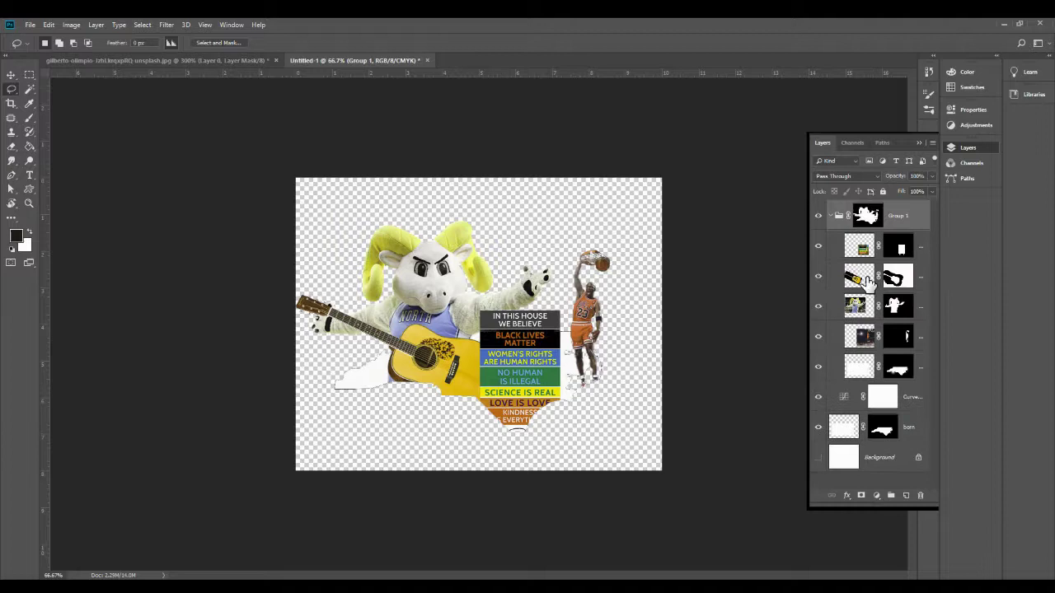